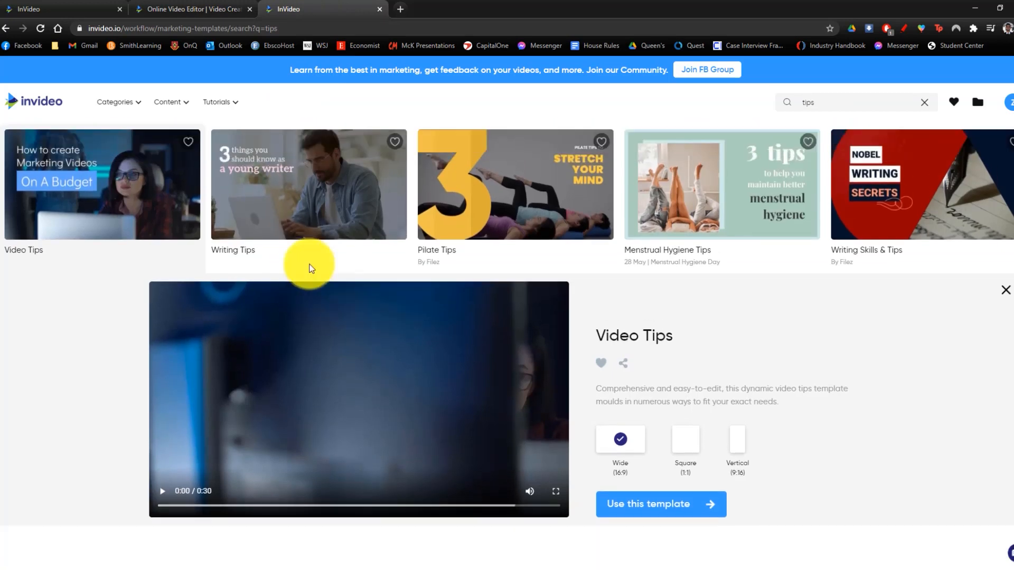
# Preview the opening seconds of the Video Tips template, then pause playback
pyautogui.scroll(-3, 159, 370)
pyautogui.click(159, 468)
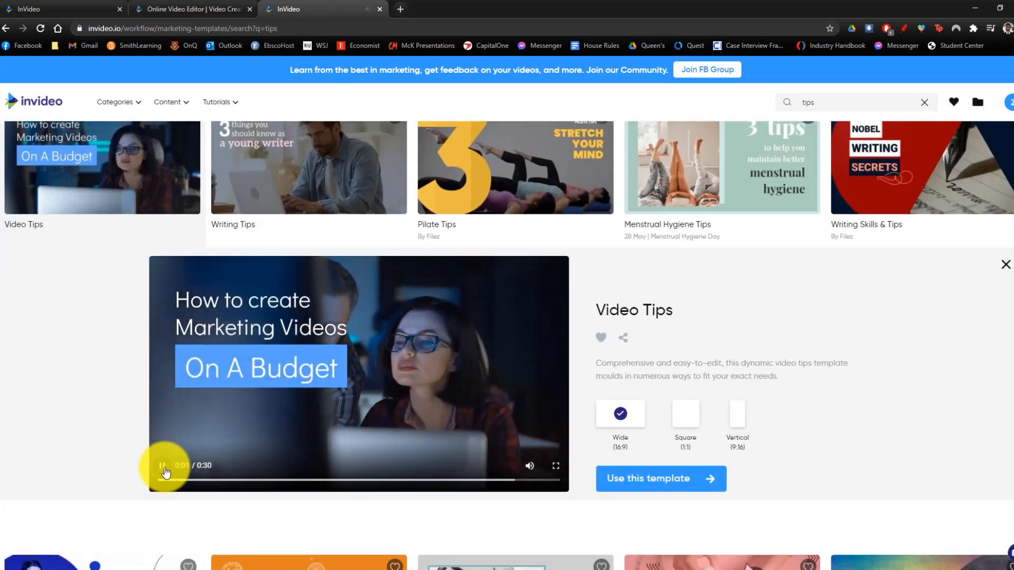
pyautogui.click(163, 466)
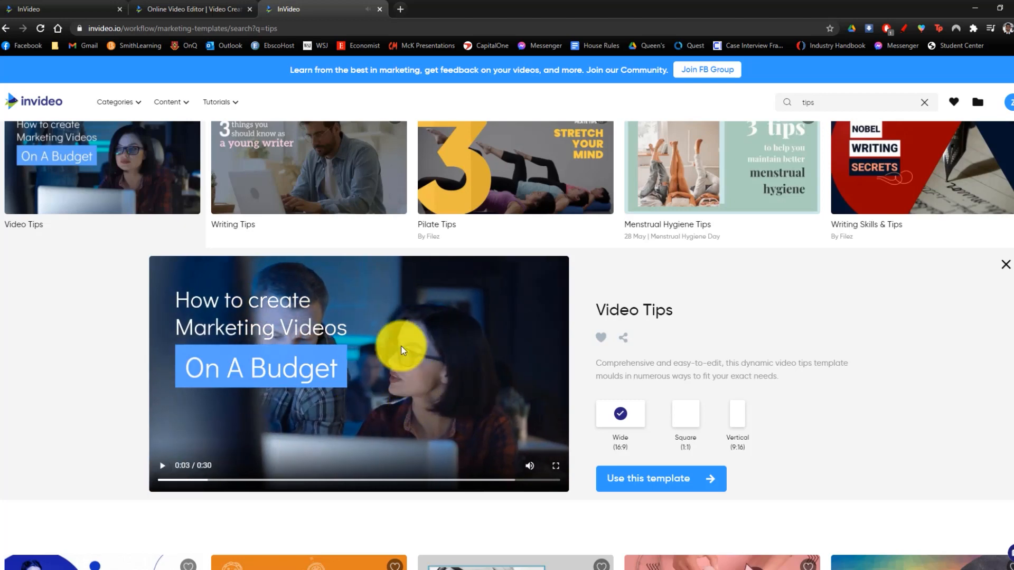
# Start a new blank canvas video project in the Wide (16:9) dimension
pyautogui.click(228, 7)
pyautogui.scroll(5, 653, 322)
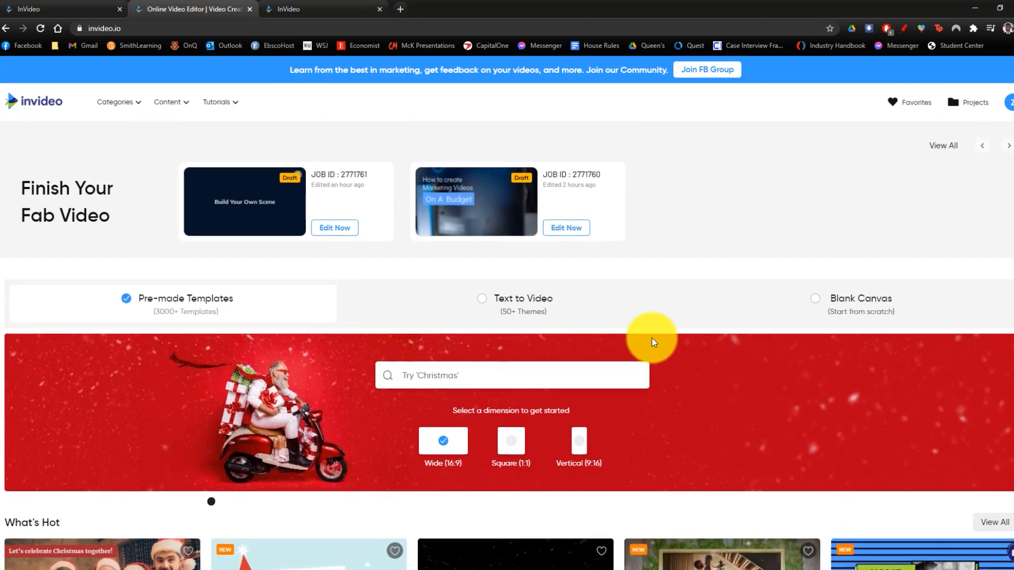
pyautogui.click(818, 304)
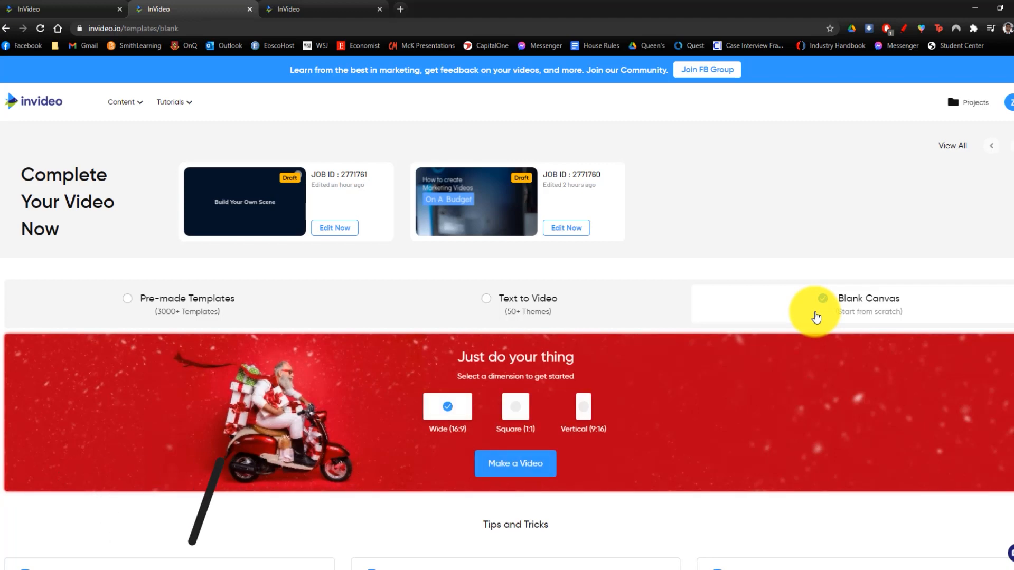
pyautogui.scroll(-2, 692, 334)
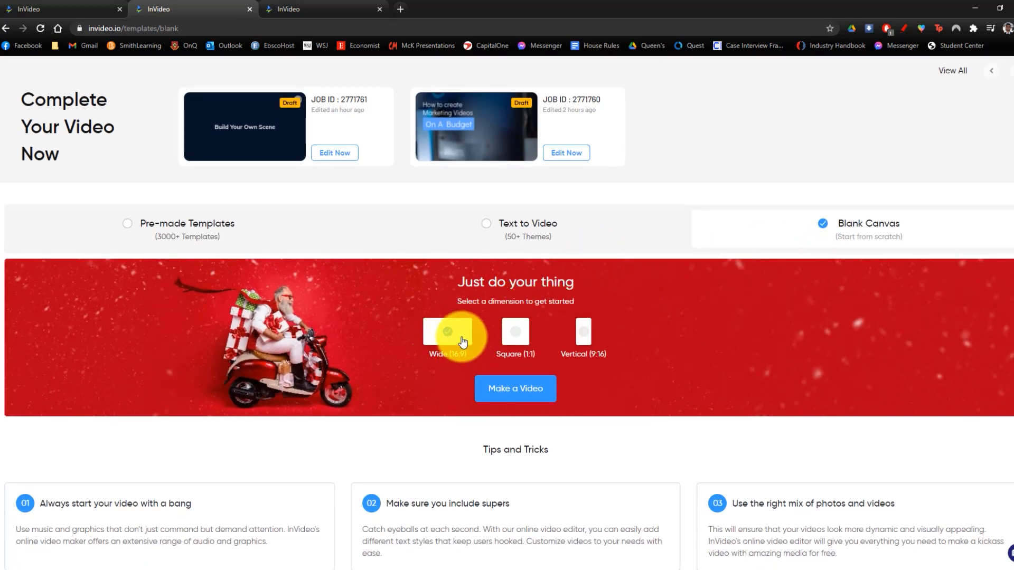
pyautogui.click(501, 390)
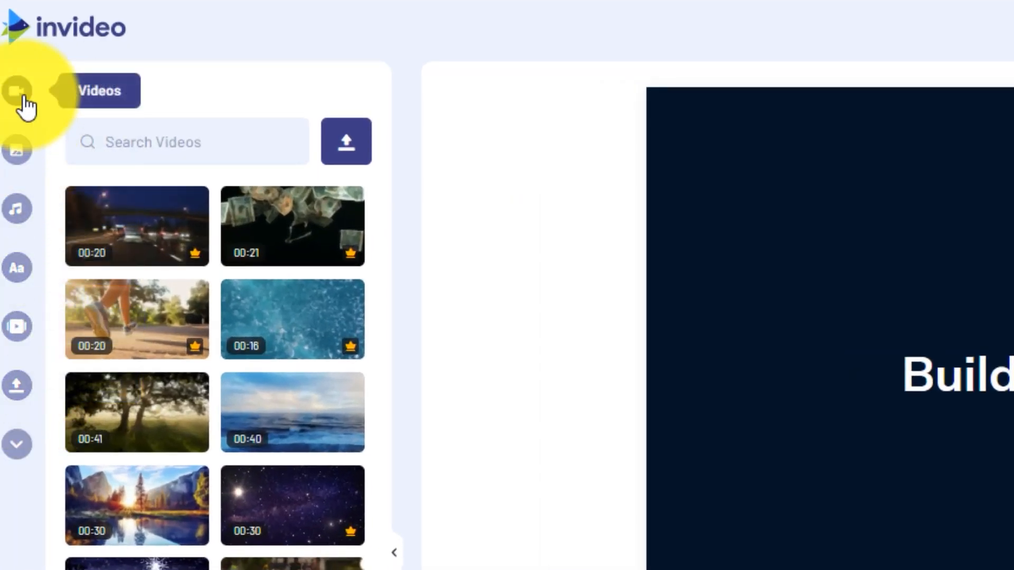
# Look through the stock images, the music genres, the text styles and the scene templates available for the project
pyautogui.click(20, 152)
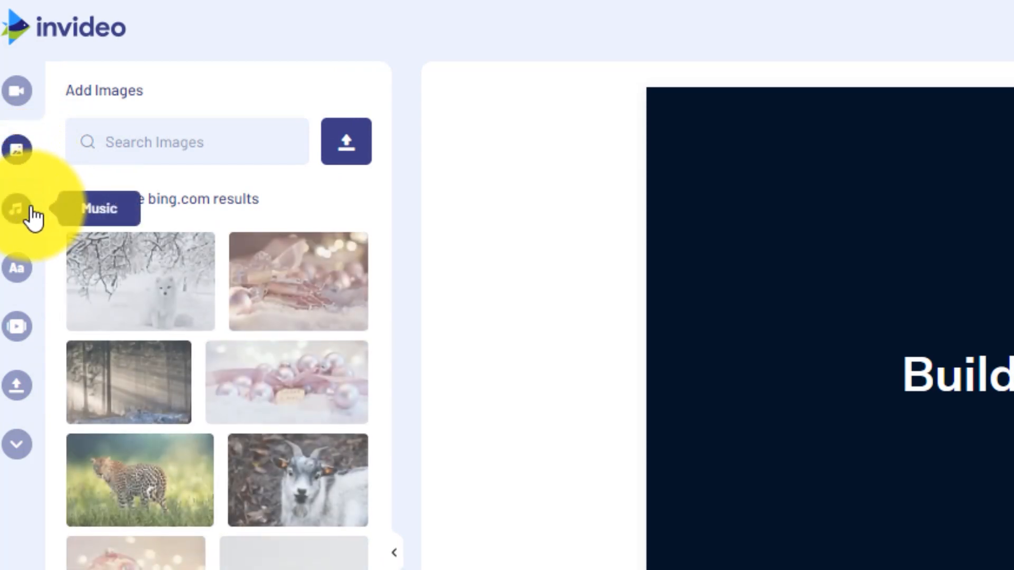
pyautogui.click(27, 215)
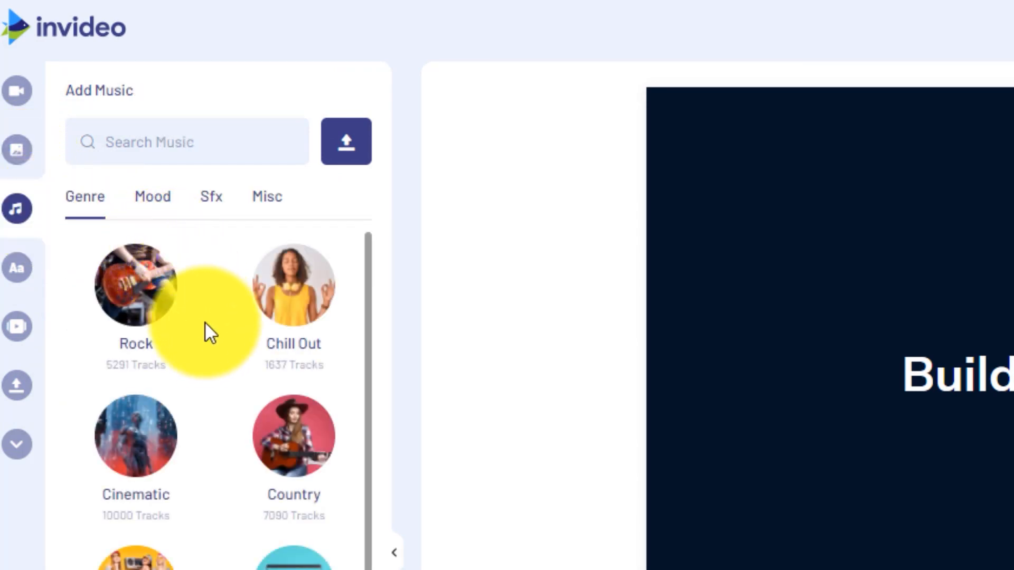
pyautogui.scroll(-5, 213, 417)
pyautogui.scroll(-4, 212, 401)
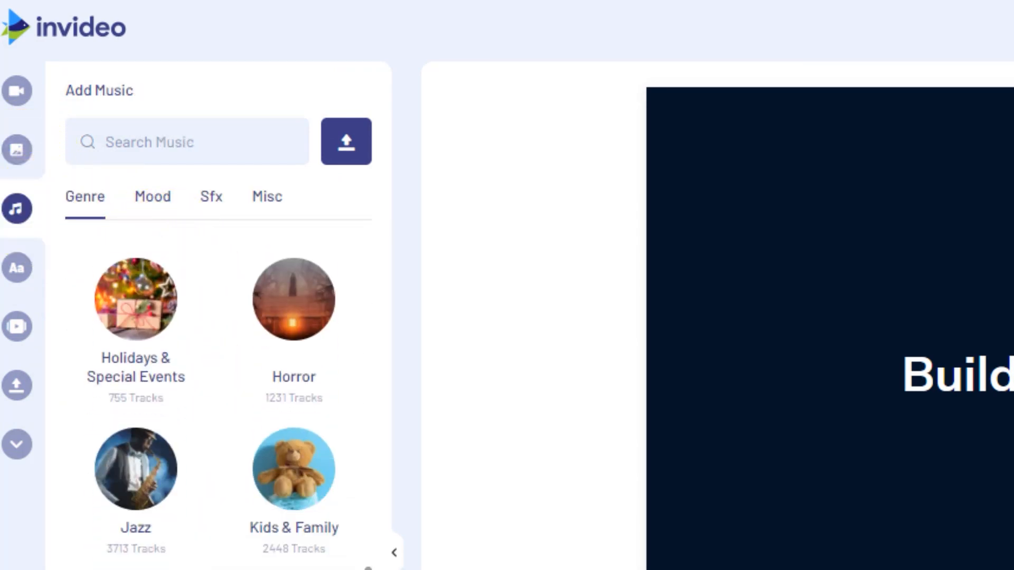
pyautogui.scroll(9, 213, 401)
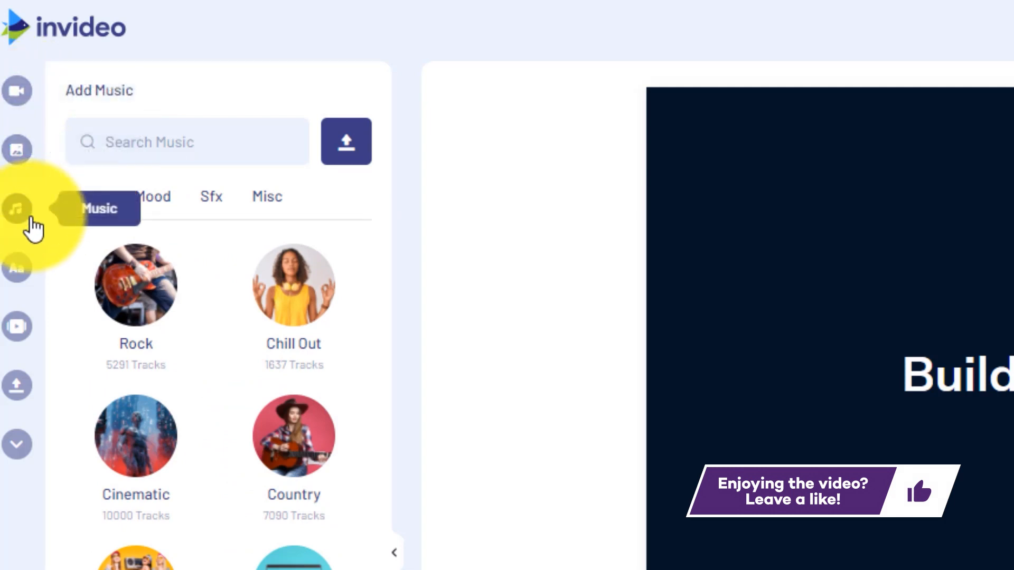
pyautogui.click(33, 272)
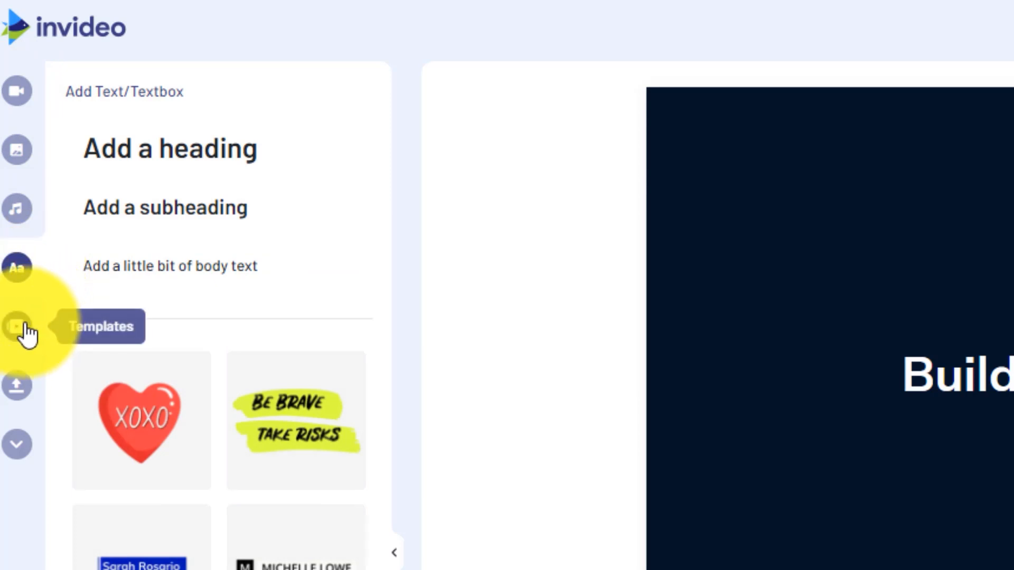
pyautogui.click(24, 328)
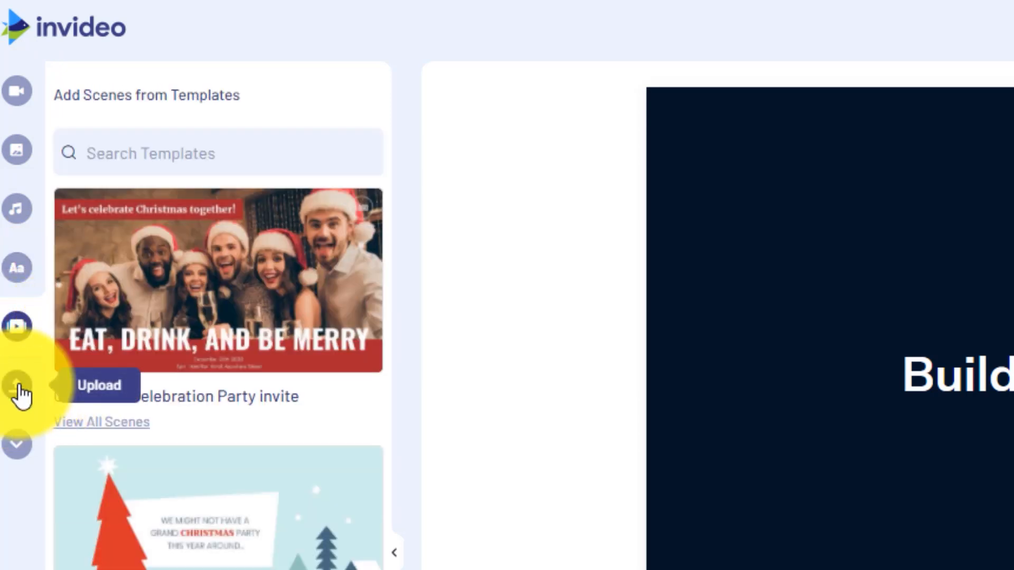
# View the uploaded media and open the file chooser for new uploads, then close it without choosing a file
pyautogui.click(19, 394)
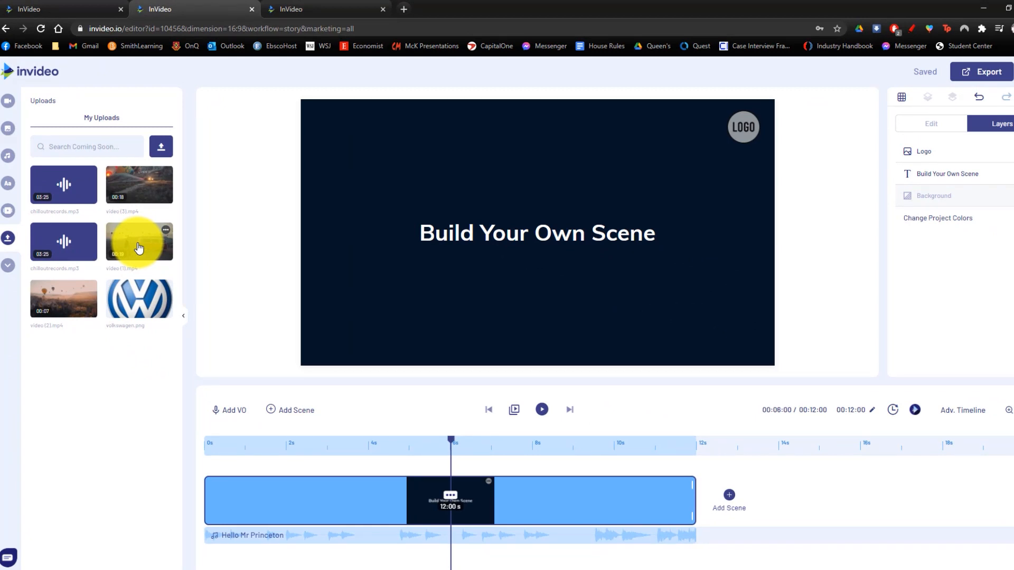
pyautogui.click(161, 146)
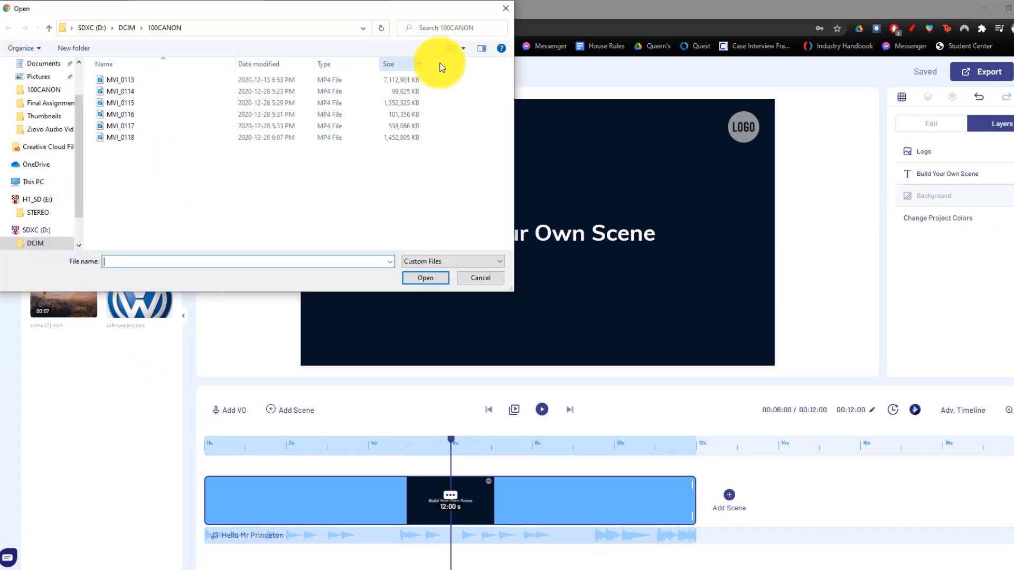
pyautogui.click(505, 9)
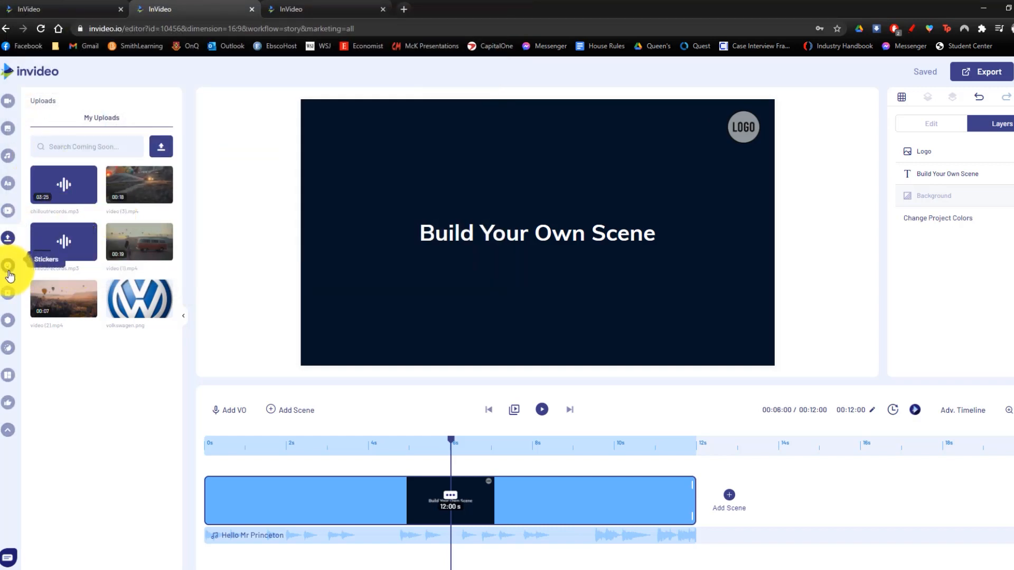
# Look through the stickers, overlays, shapes, collage layouts and masks available for the project
pyautogui.click(9, 270)
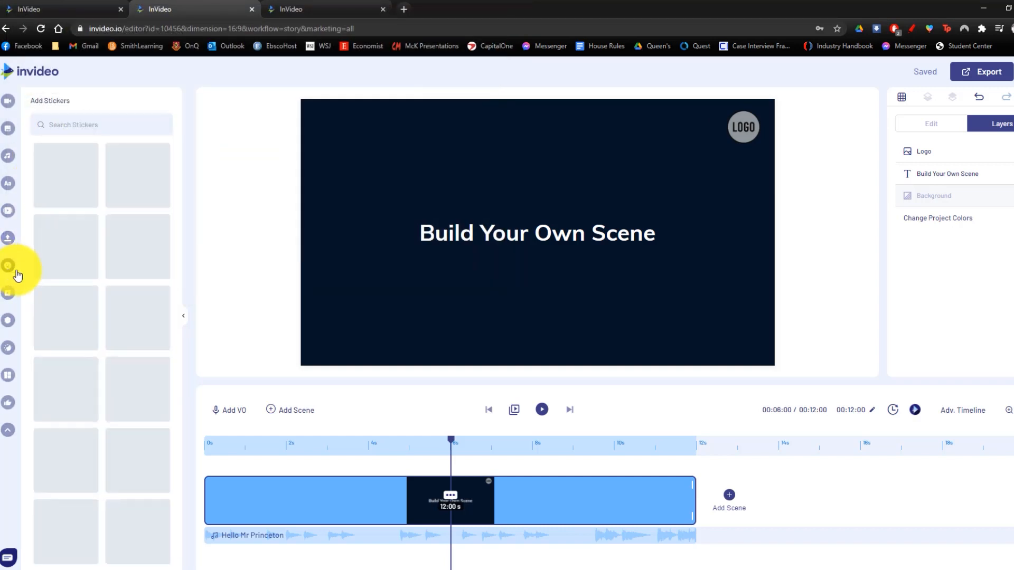
pyautogui.click(9, 299)
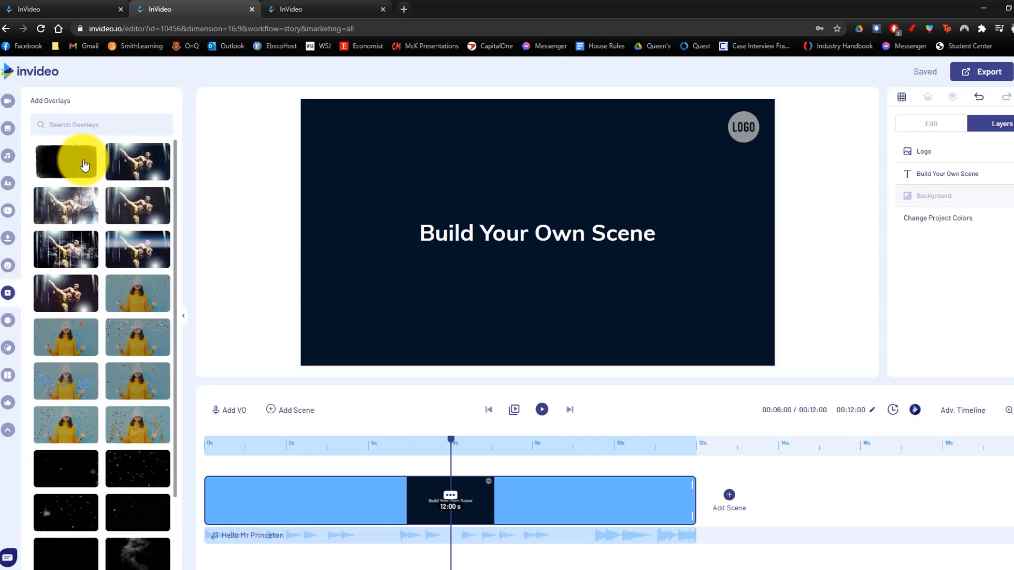
pyautogui.click(10, 319)
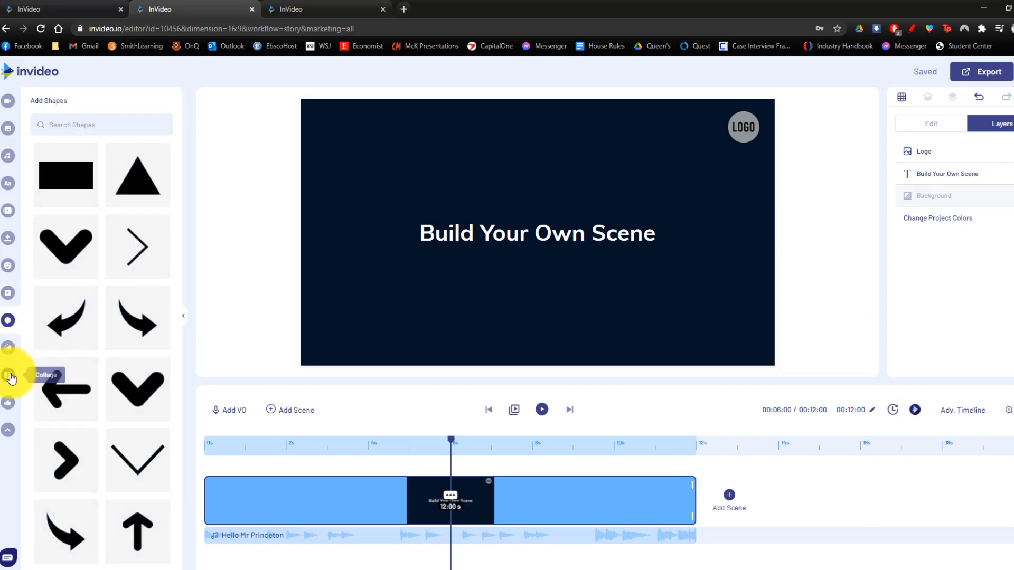
pyautogui.click(9, 376)
pyautogui.click(8, 348)
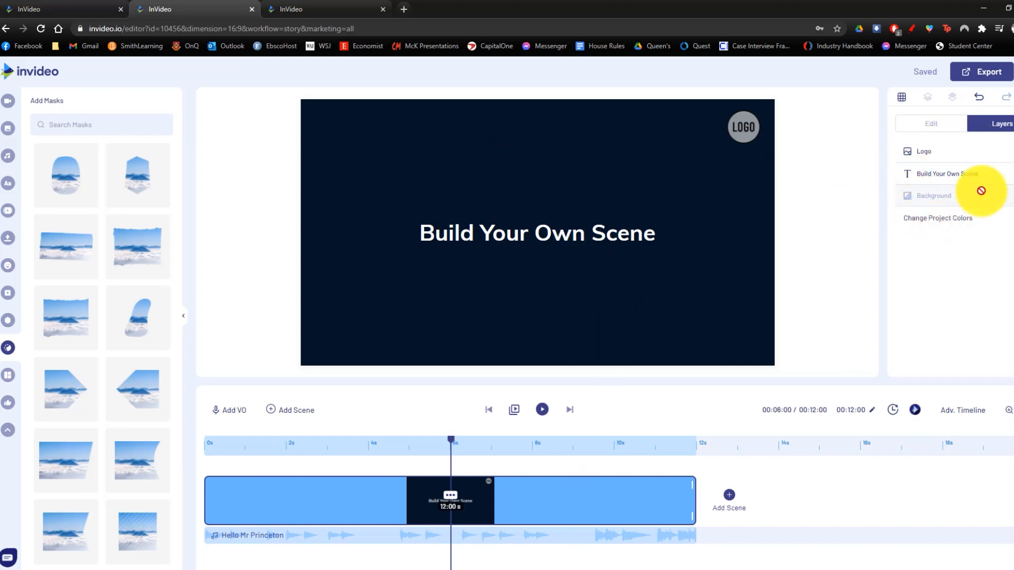
# Clear the first scene by deleting its heading text, its logo and the Hello Mr Princeton music track
pyautogui.press('Delete')
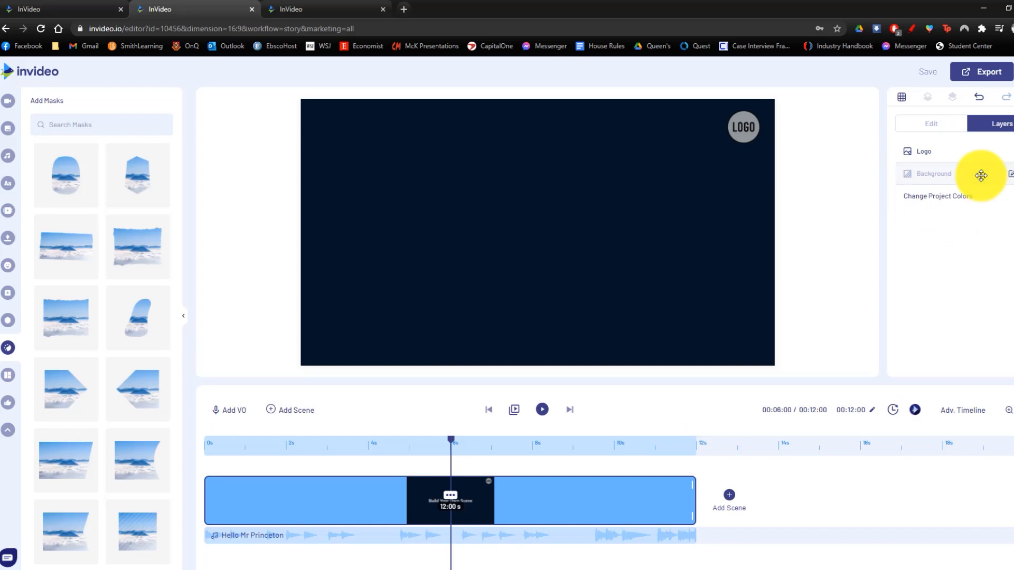
pyautogui.click(980, 152)
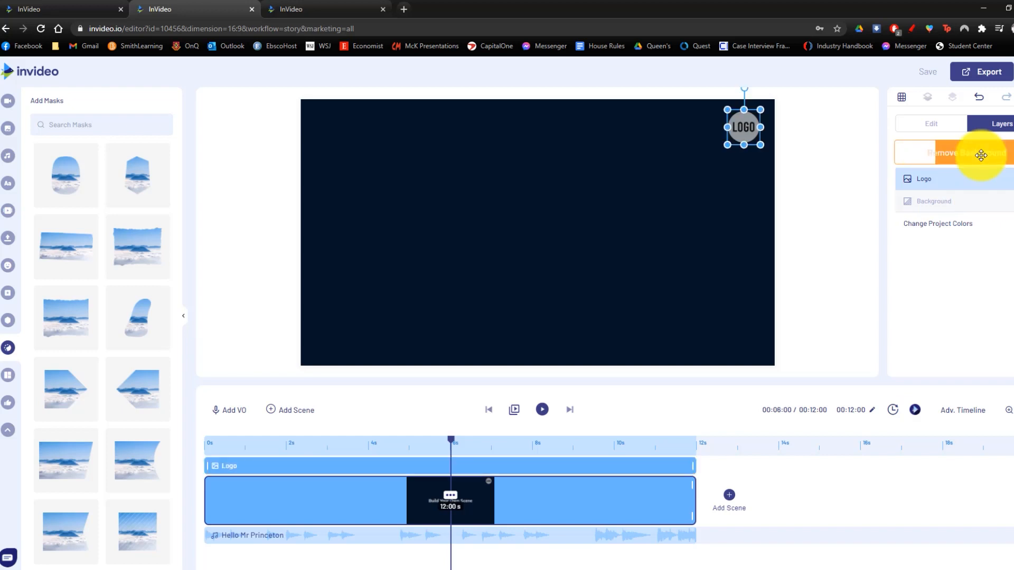
pyautogui.press('Delete')
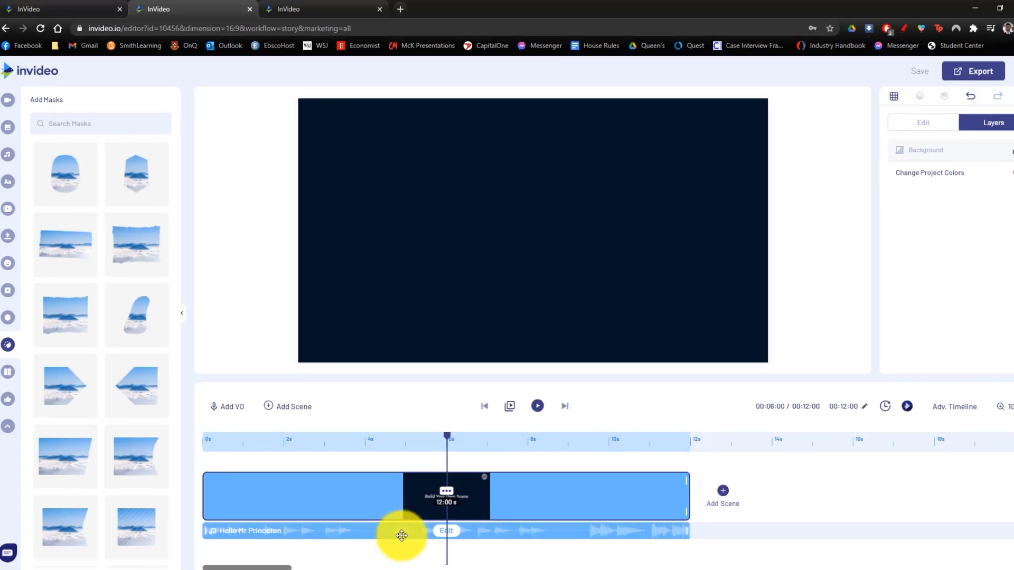
pyautogui.click(401, 535)
pyautogui.click(461, 536)
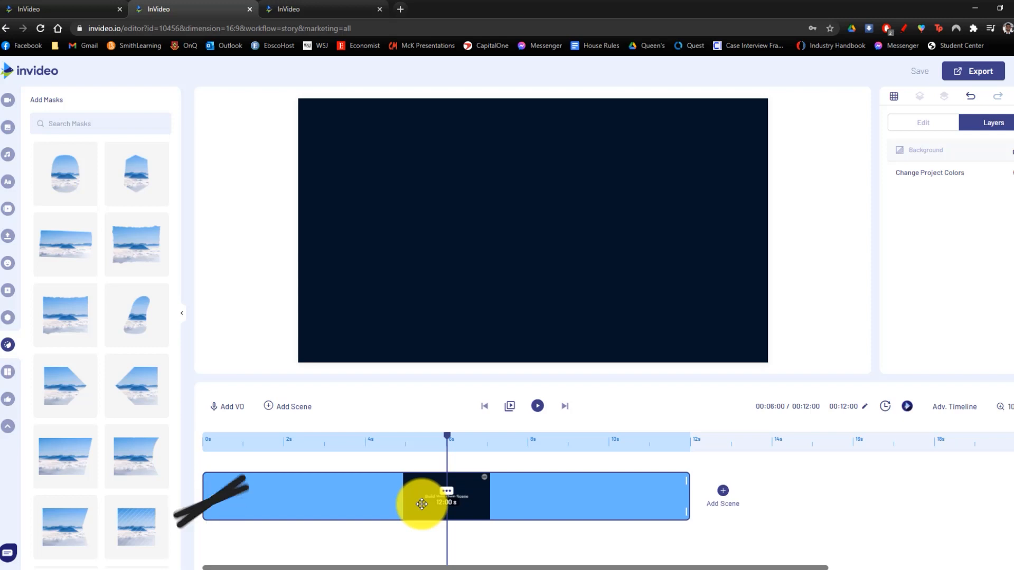
# Append two "Build your own scene" scenes to the end of the timeline
pyautogui.click(723, 492)
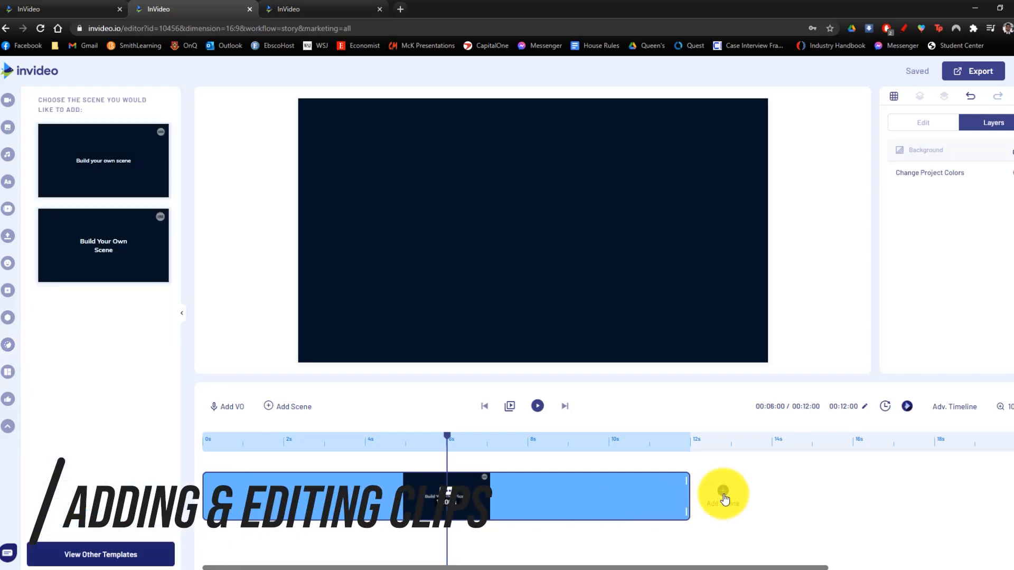
pyautogui.click(113, 162)
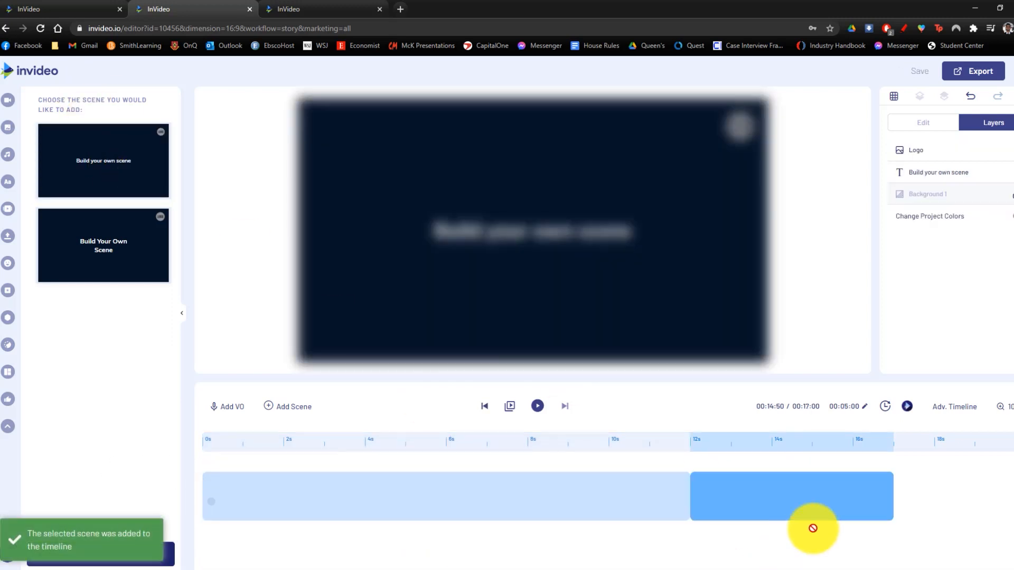
pyautogui.click(102, 158)
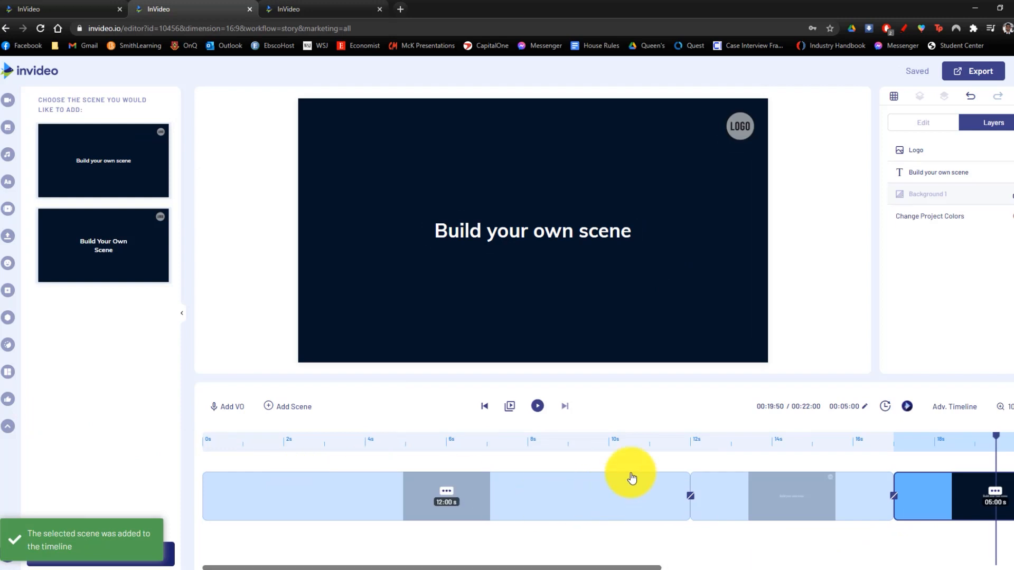
pyautogui.click(1009, 407)
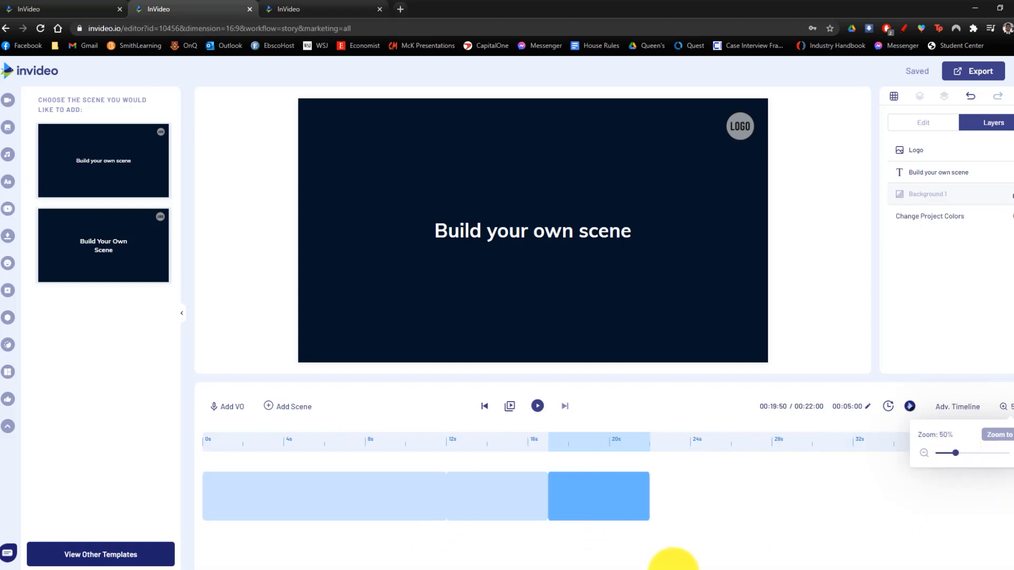
pyautogui.click(817, 522)
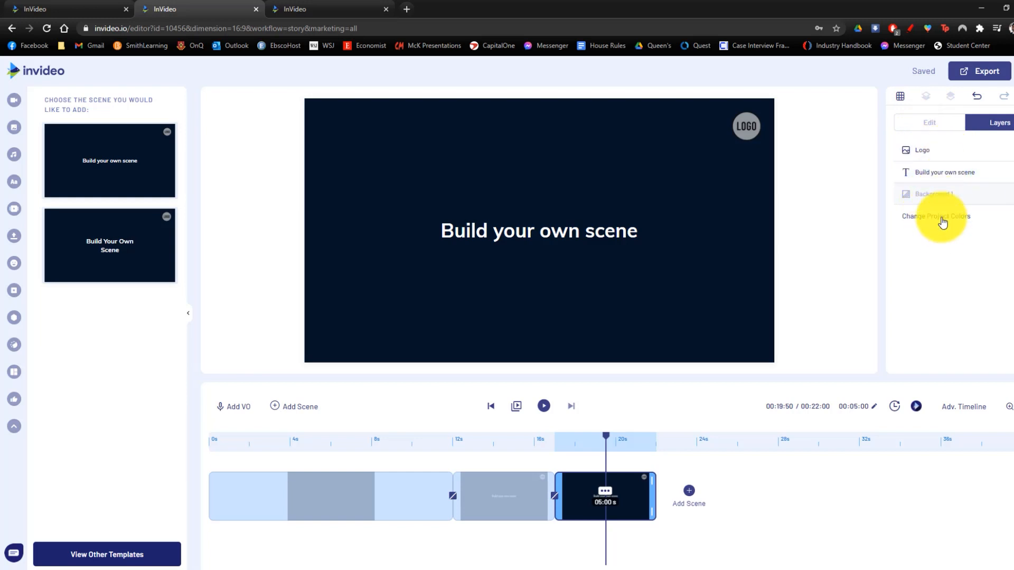
# Delete the "Build your own scene" text and the logo from the third scene
pyautogui.click(945, 181)
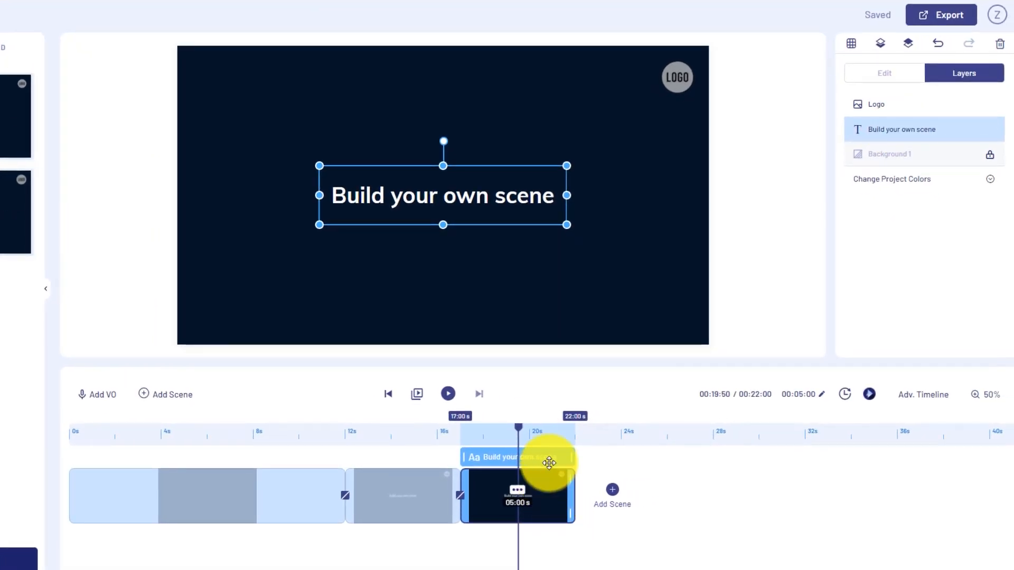
pyautogui.doubleClick(460, 195)
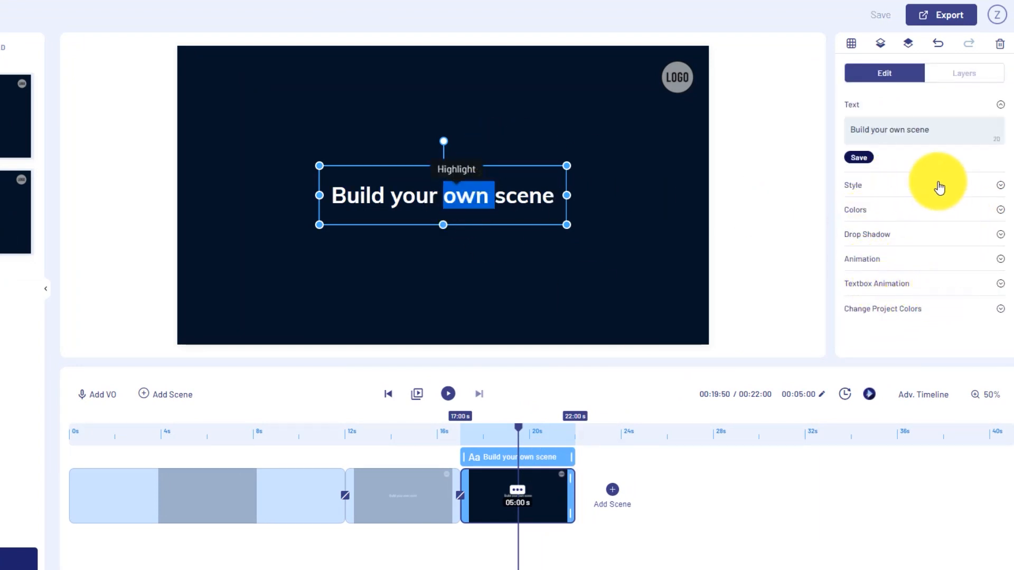
pyautogui.click(287, 199)
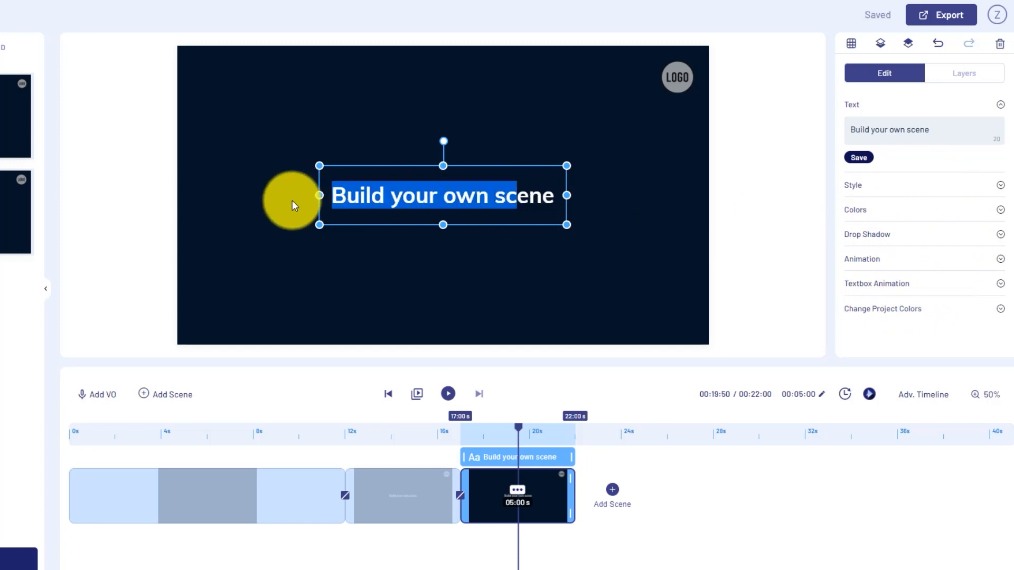
pyautogui.click(518, 193)
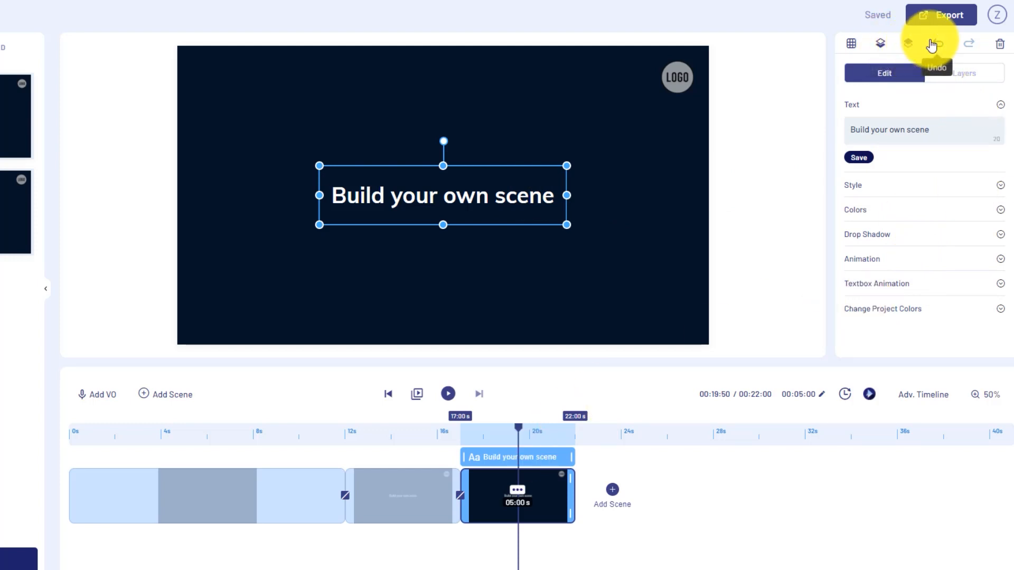
pyautogui.click(1006, 46)
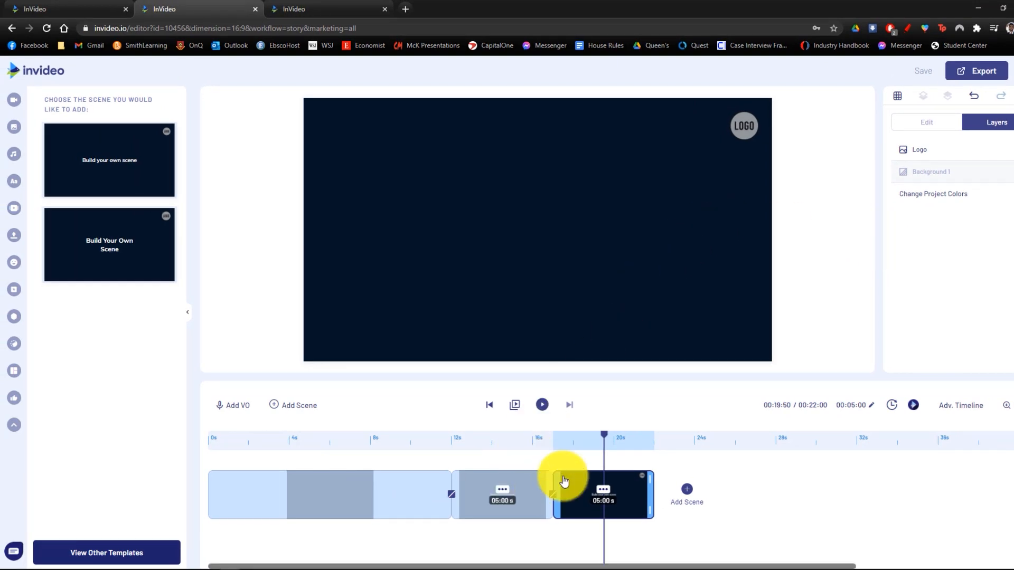
pyautogui.click(743, 123)
pyautogui.press('Delete')
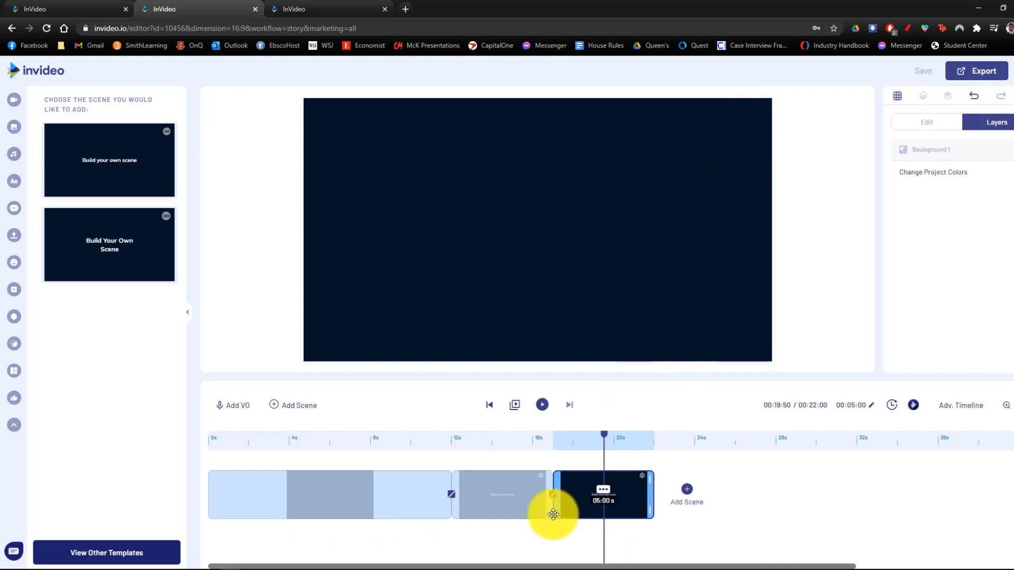
# Delete the "Build your own scene" text and the logo from the second scene
pyautogui.click(471, 507)
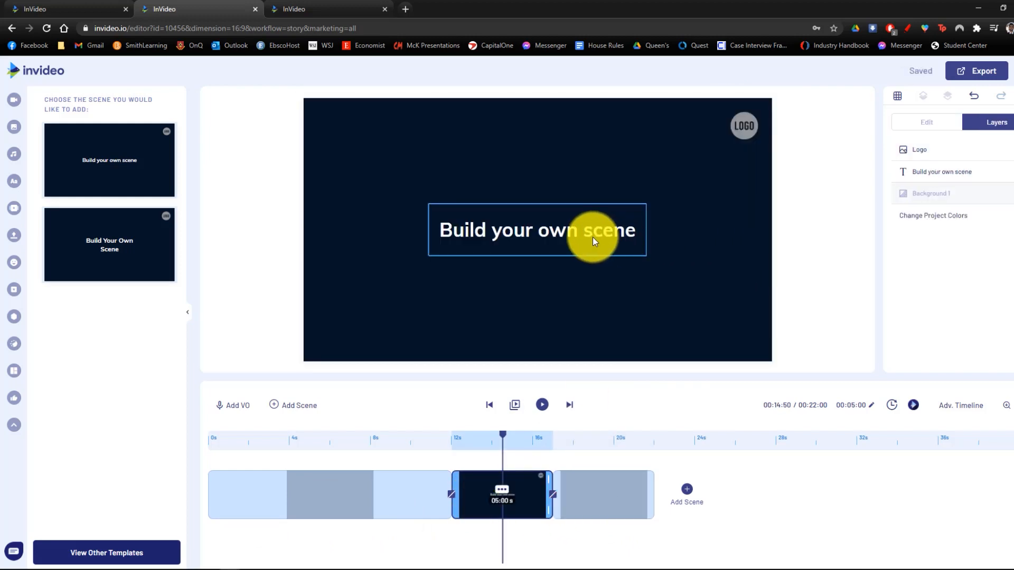
pyautogui.click(592, 237)
pyautogui.press('Delete')
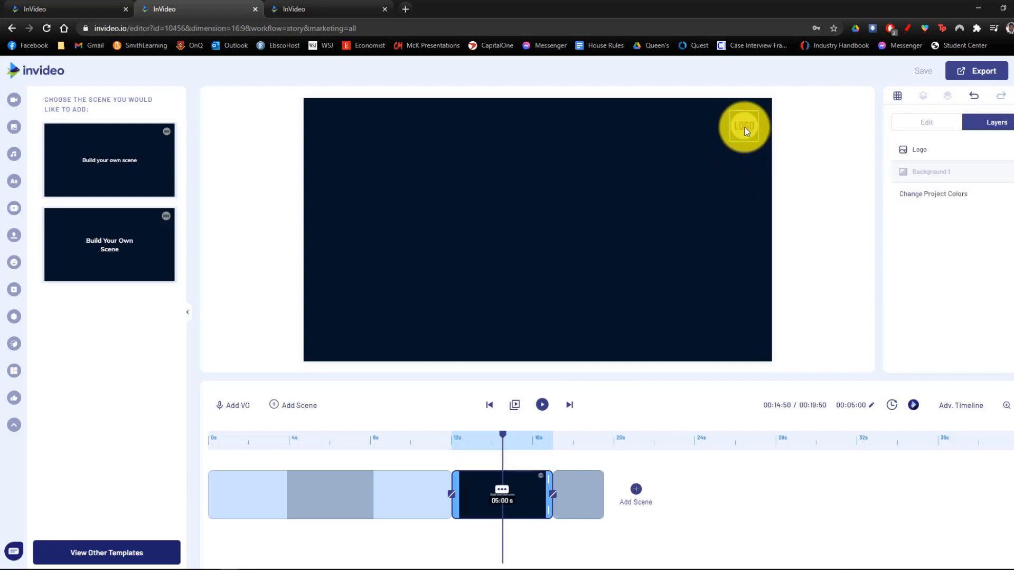
pyautogui.click(744, 128)
pyautogui.press('Delete')
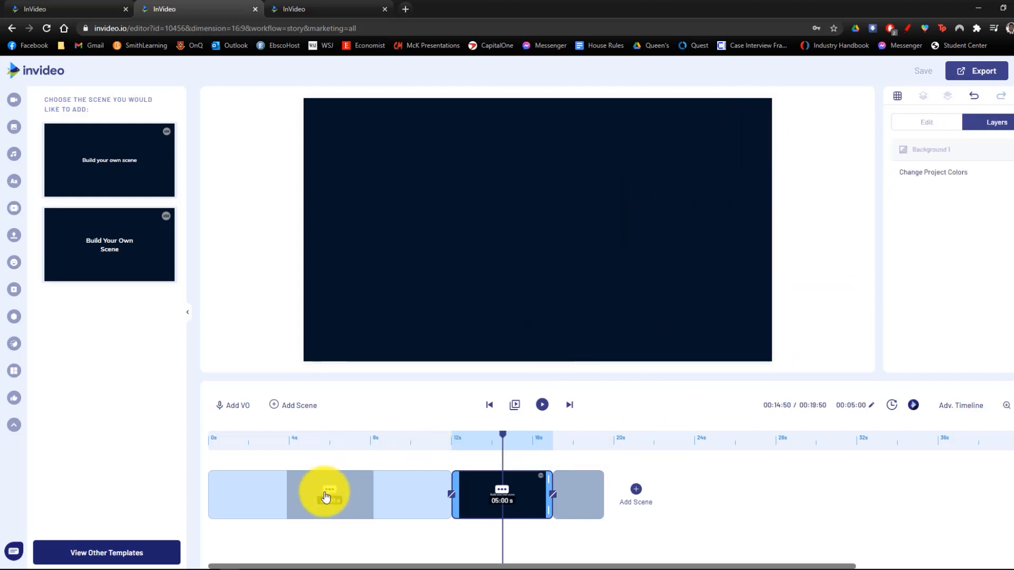
# Search the stock videos for "hot air balloon" and place the clip of the woman and orange van in the first scene
pyautogui.click(294, 490)
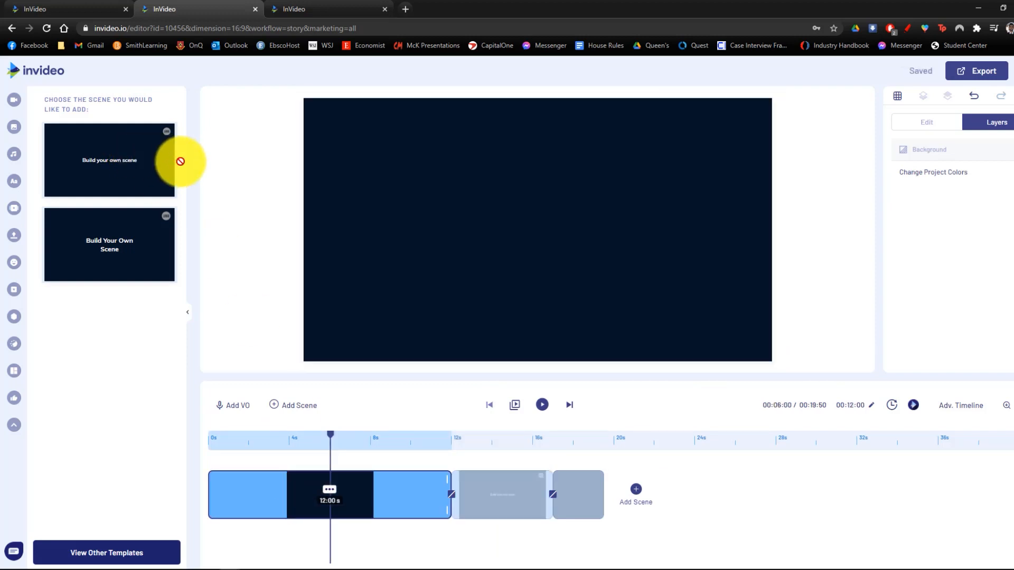
pyautogui.click(17, 238)
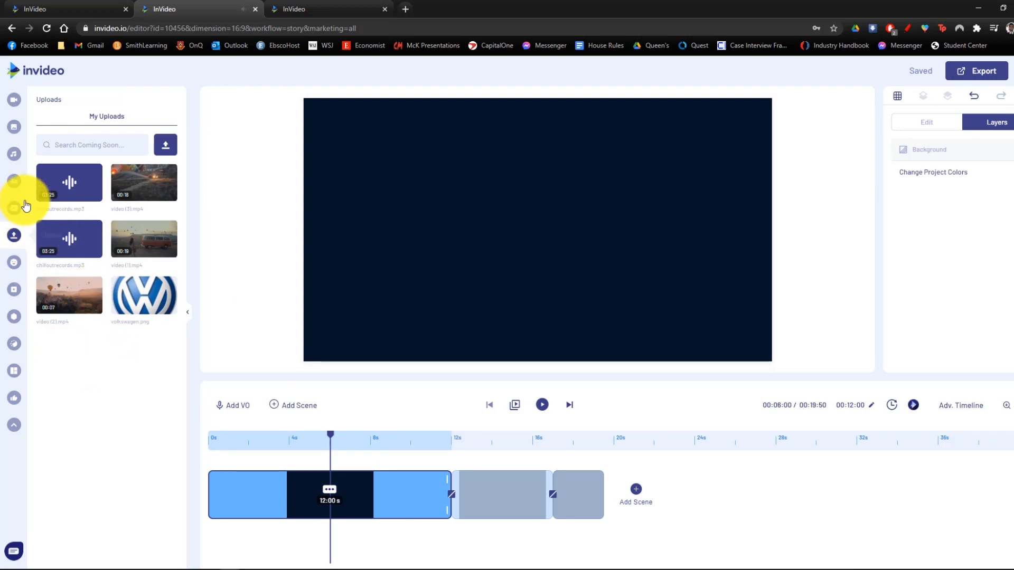
pyautogui.click(15, 99)
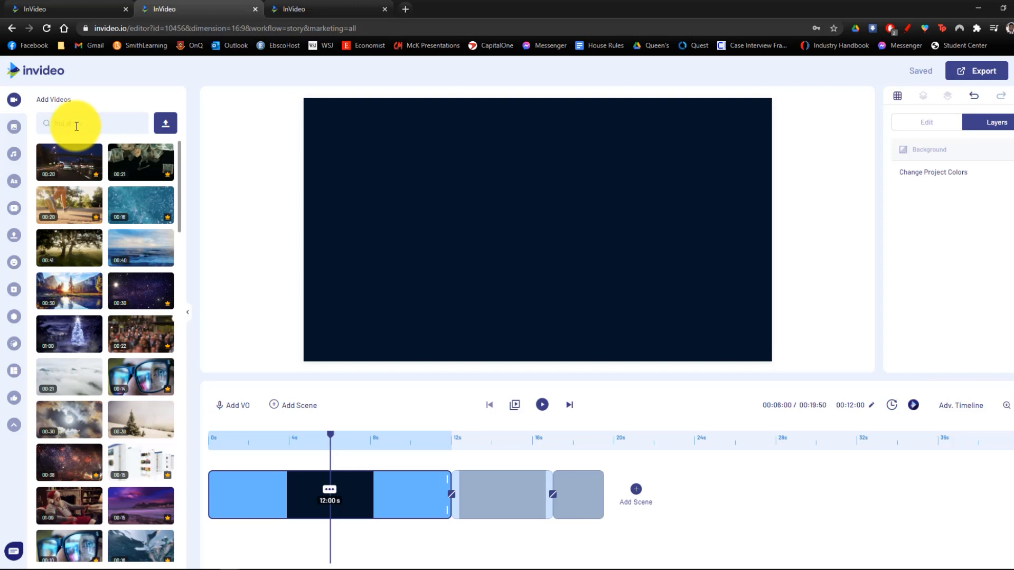
pyautogui.press('Return')
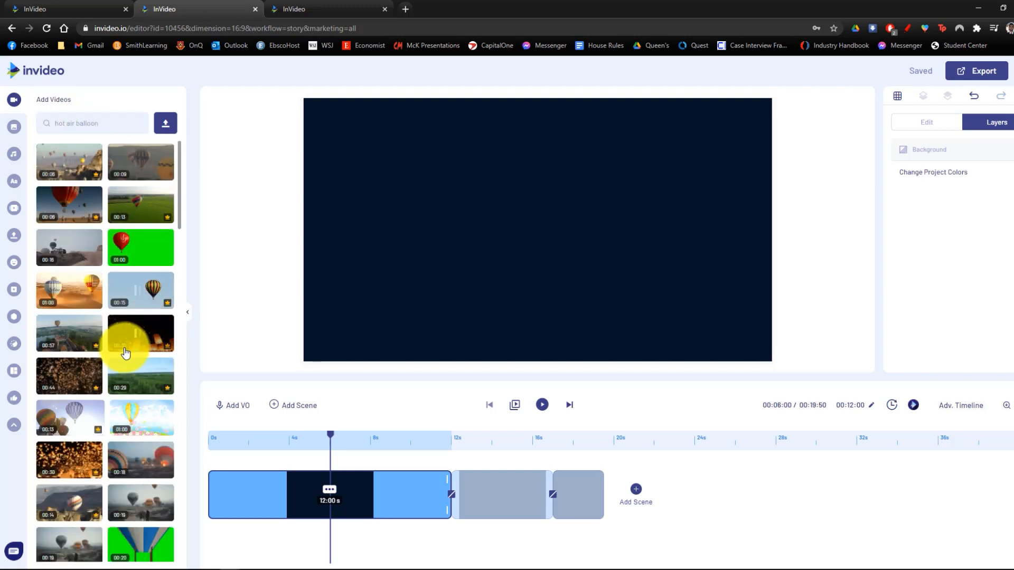
pyautogui.scroll(-3, 124, 346)
pyautogui.scroll(-2, 124, 353)
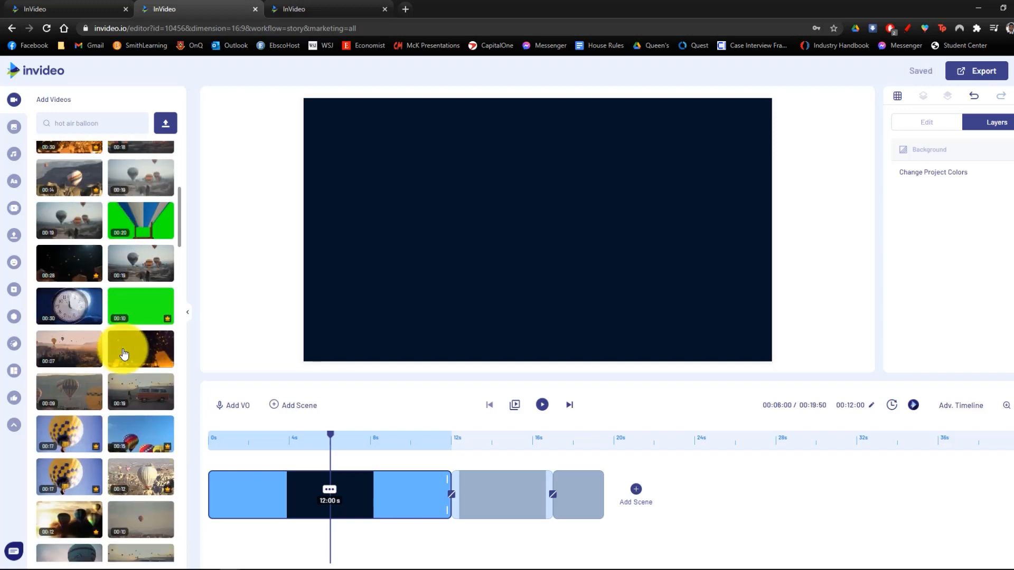
pyautogui.scroll(-4, 125, 353)
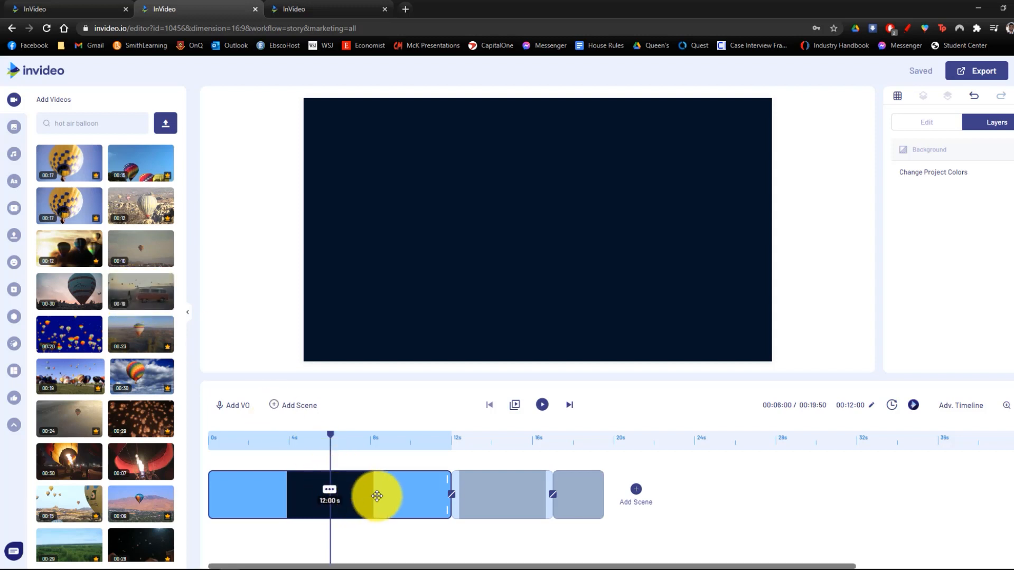
pyautogui.moveTo(139, 297); pyautogui.dragTo(545, 243)
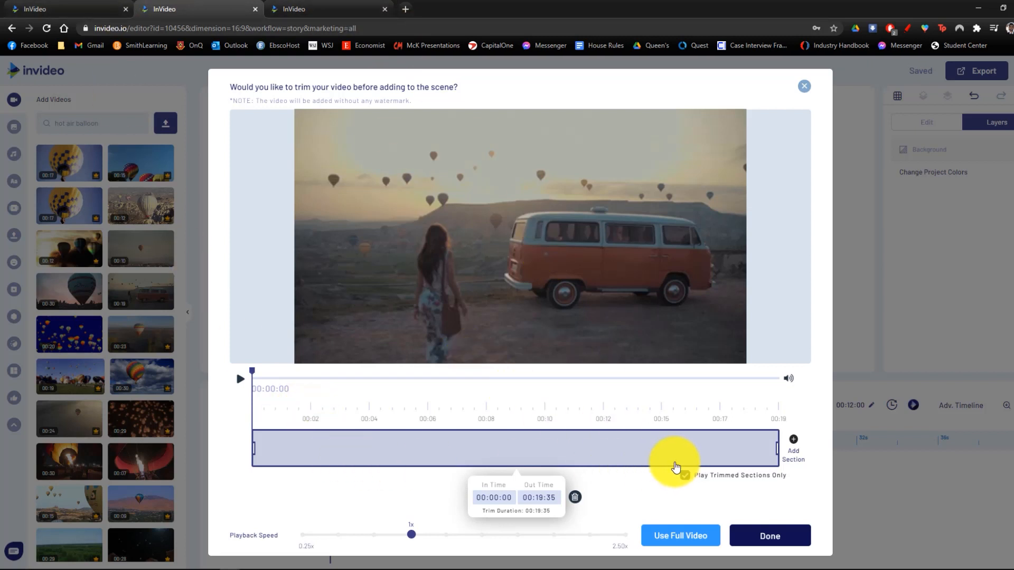
# Trim the van clip to end at 00:08:69, set its playback speed to 1.5x and add it to the scene
pyautogui.moveTo(777, 446); pyautogui.dragTo(489, 458)
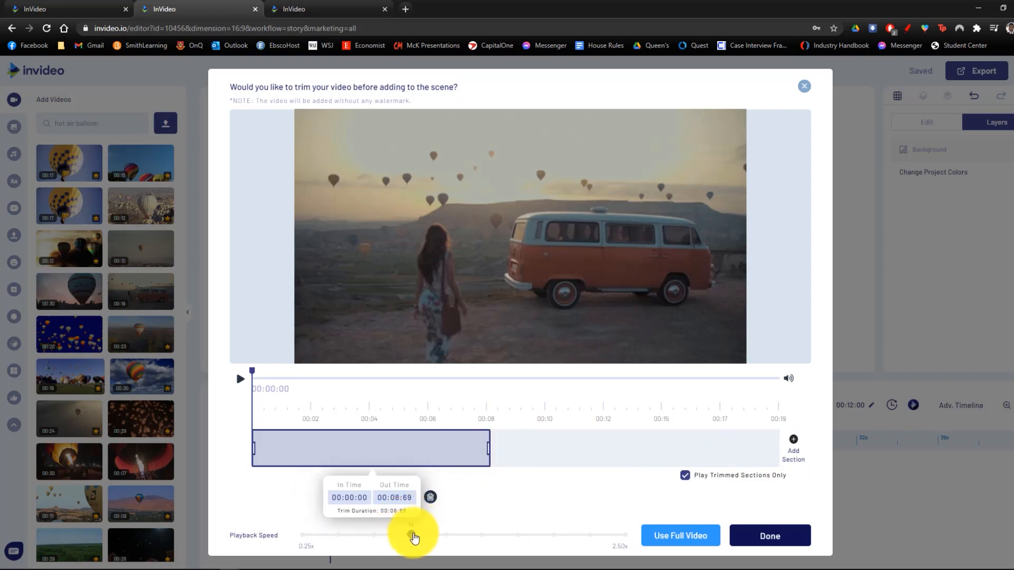
pyautogui.moveTo(413, 536); pyautogui.dragTo(482, 540)
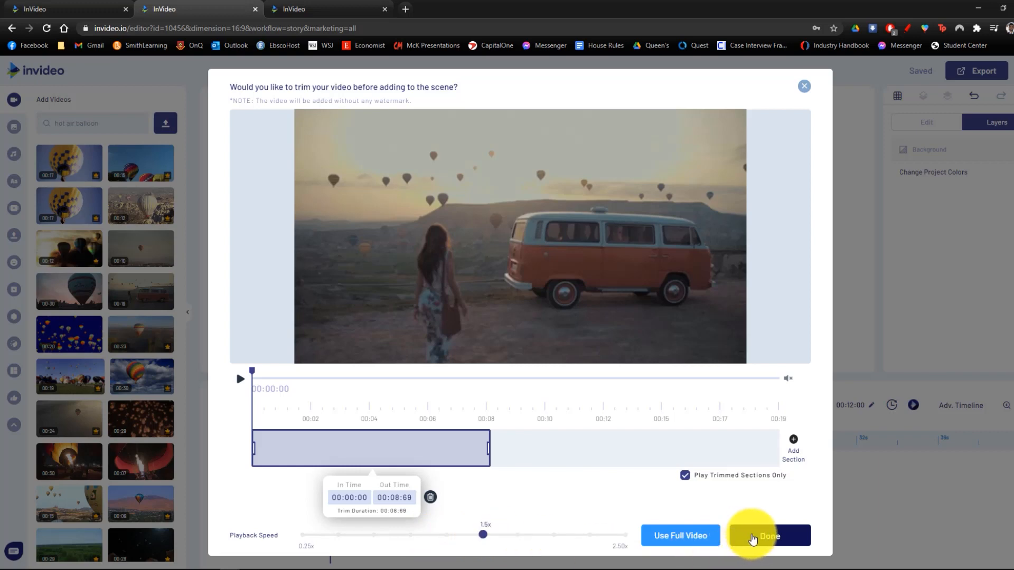
pyautogui.click(759, 538)
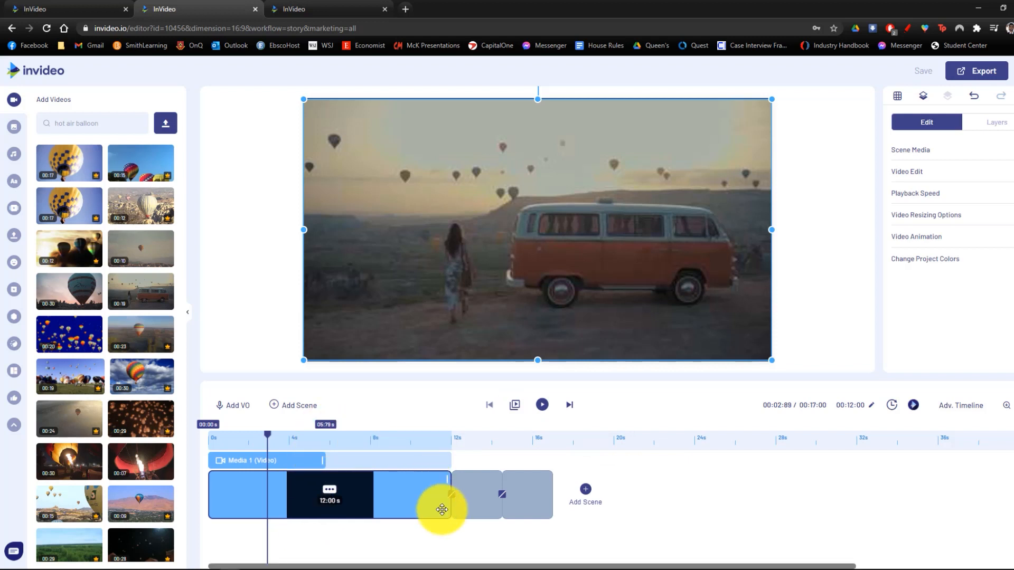
# Shorten the first scene to 5.77 s to match the van clip, and preview the scene
pyautogui.moveTo(447, 509); pyautogui.dragTo(320, 499)
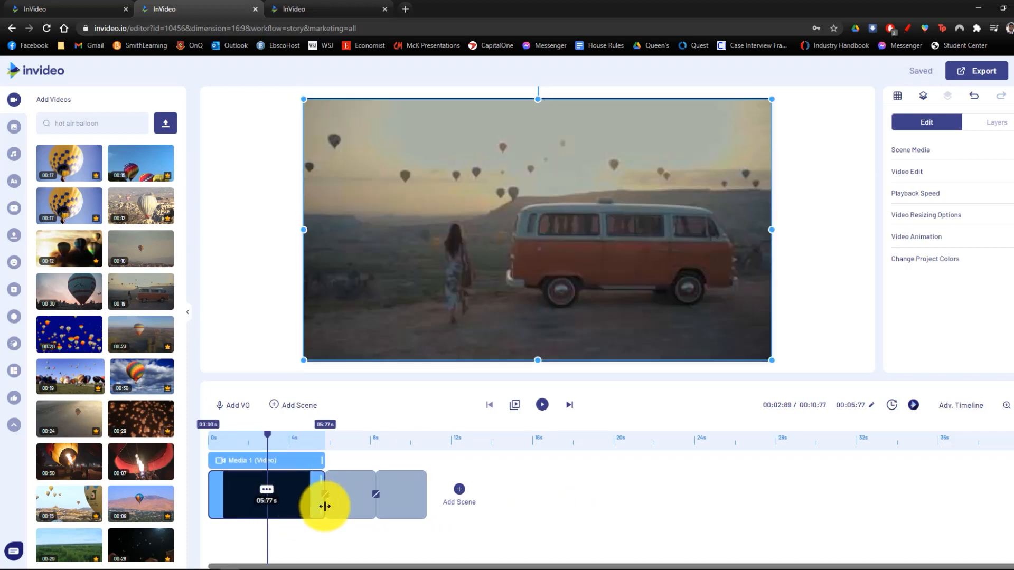
pyautogui.moveTo(267, 434); pyautogui.dragTo(232, 434)
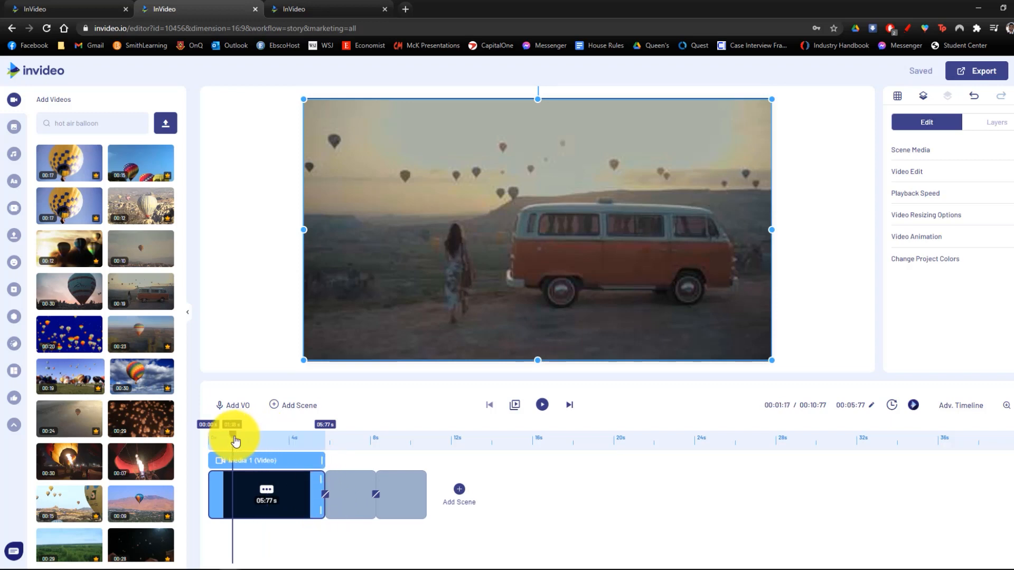
pyautogui.click(547, 409)
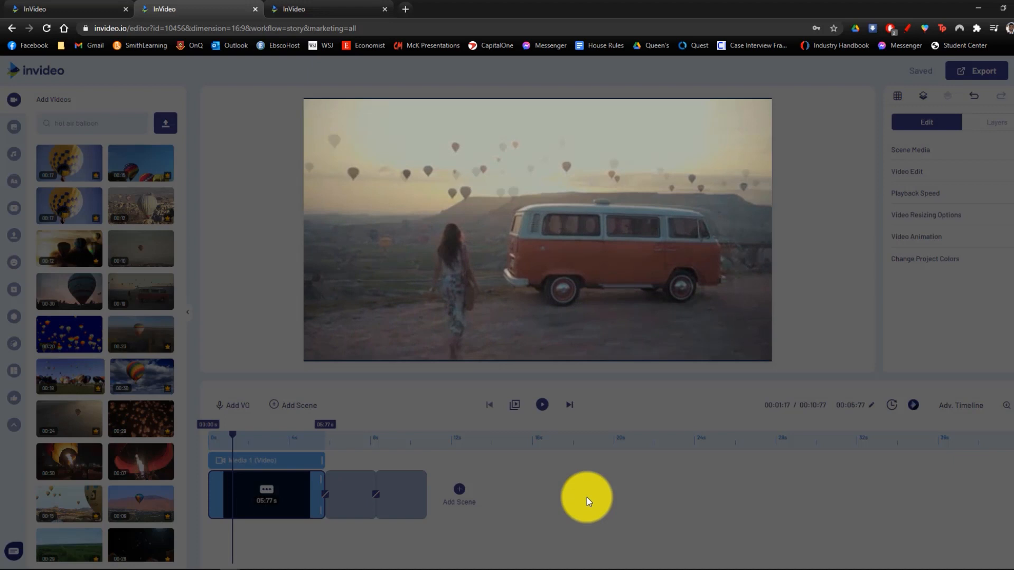
pyautogui.click(587, 497)
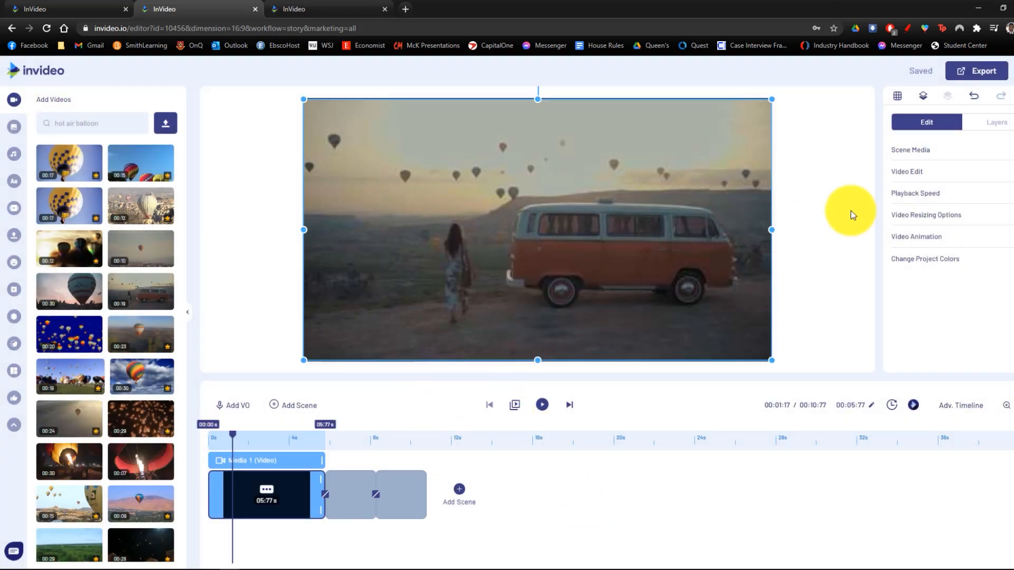
# Look through the van clip's scene media, video edit, playback speed and resizing options
pyautogui.click(947, 165)
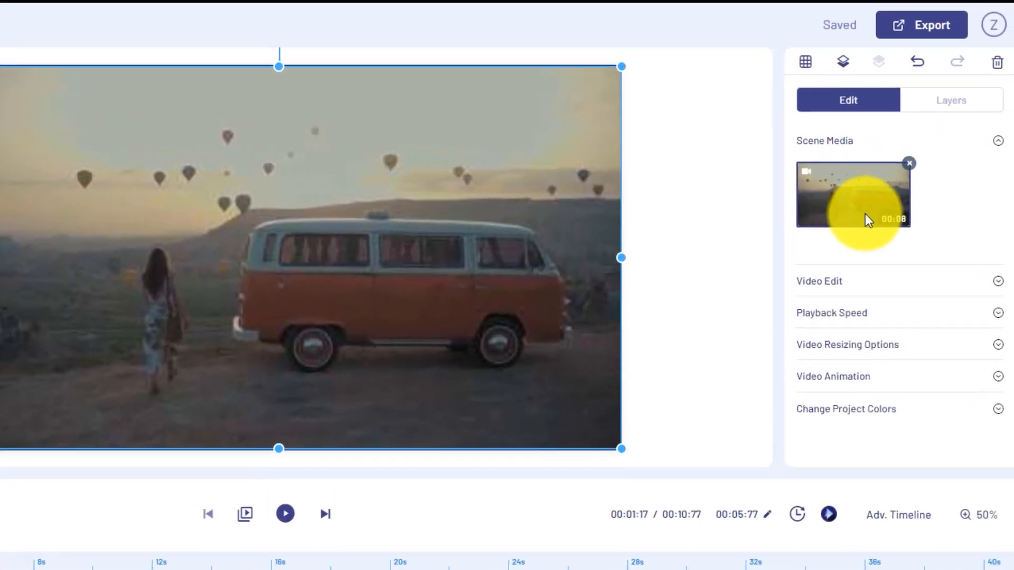
pyautogui.click(861, 282)
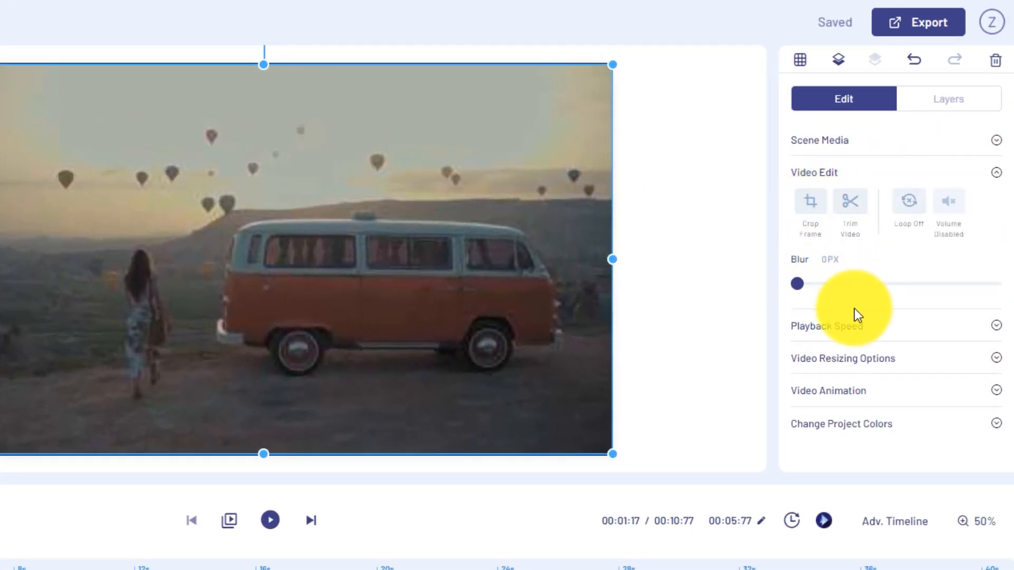
pyautogui.click(856, 324)
pyautogui.click(877, 288)
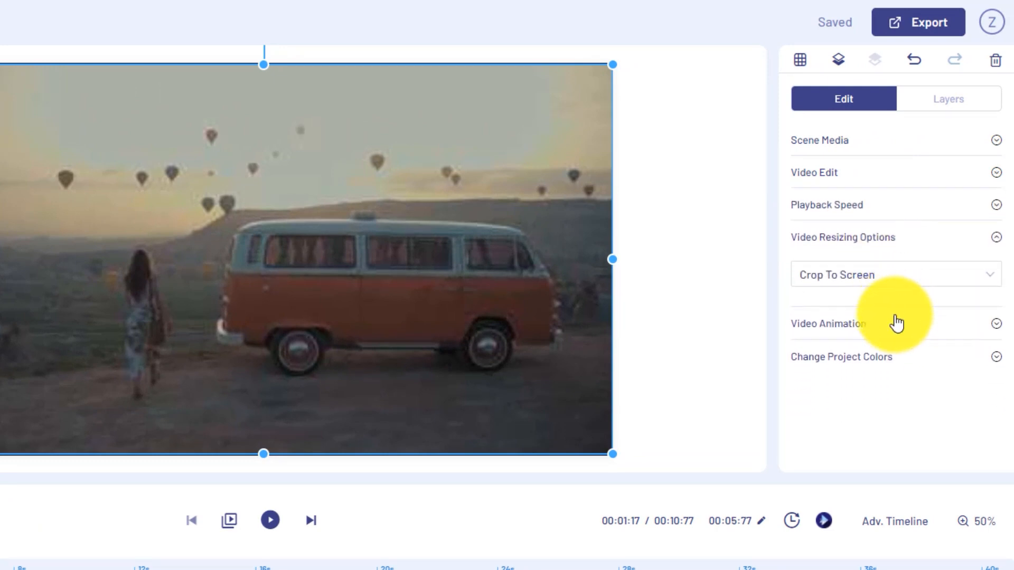
# Apply the Fade In animation to the start of the van clip and preview the scene
pyautogui.click(896, 328)
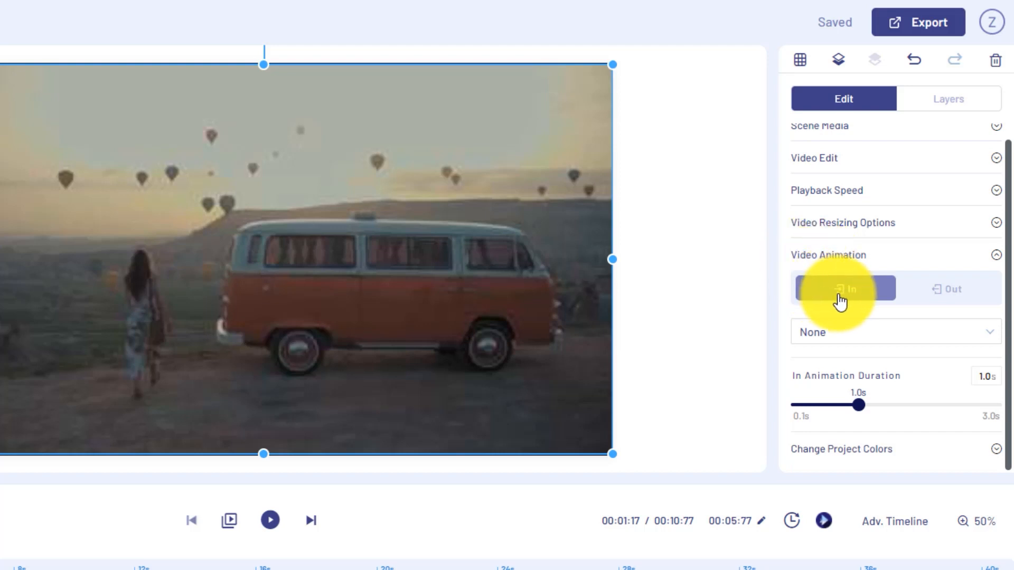
pyautogui.click(855, 338)
pyautogui.scroll(-1, 873, 407)
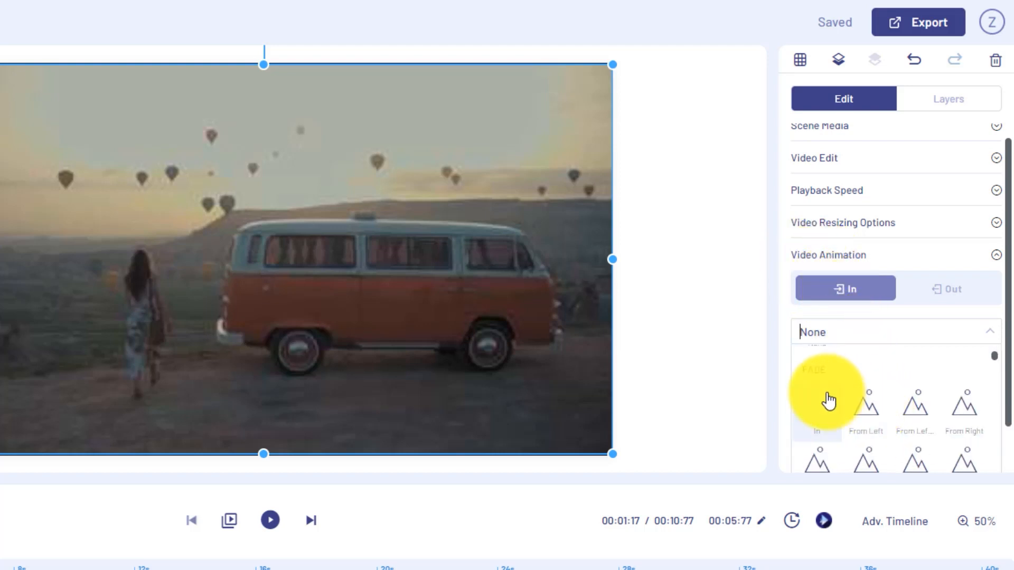
pyautogui.click(826, 403)
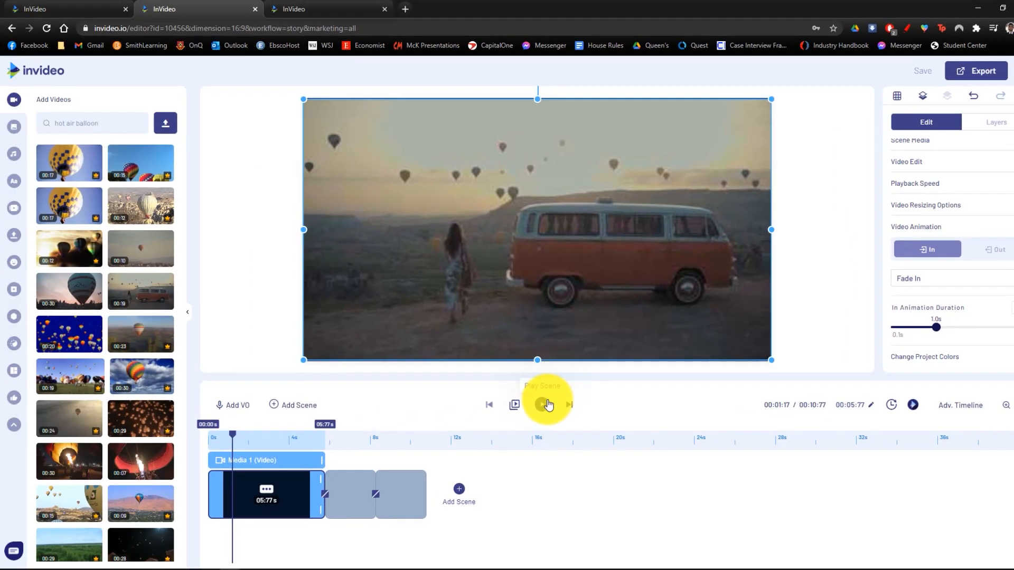
pyautogui.click(547, 404)
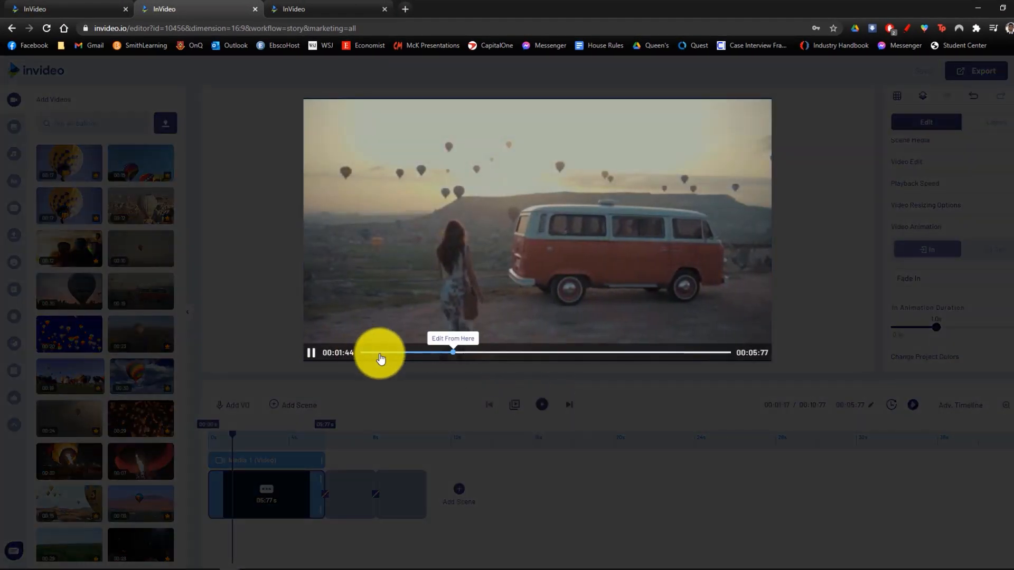
pyautogui.click(355, 352)
pyautogui.click(268, 285)
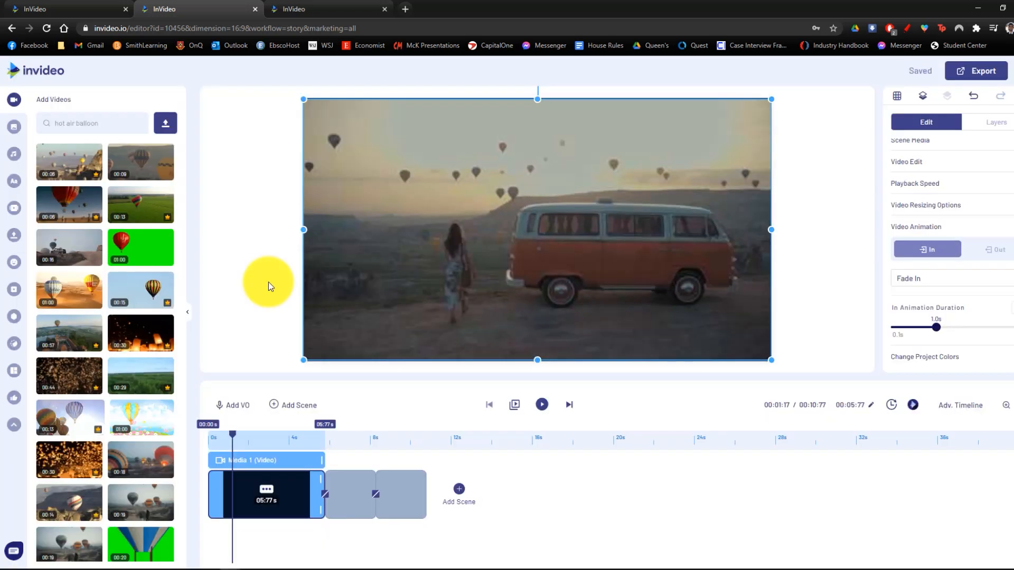
# Place the uploaded clip video (3).mp4 in the second scene
pyautogui.click(14, 235)
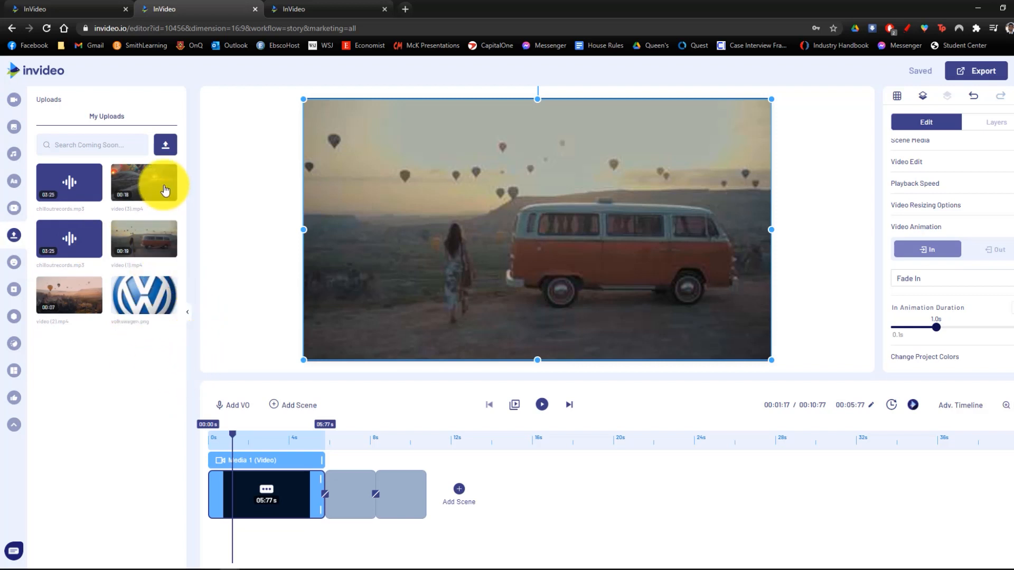
pyautogui.moveTo(149, 181); pyautogui.dragTo(346, 491)
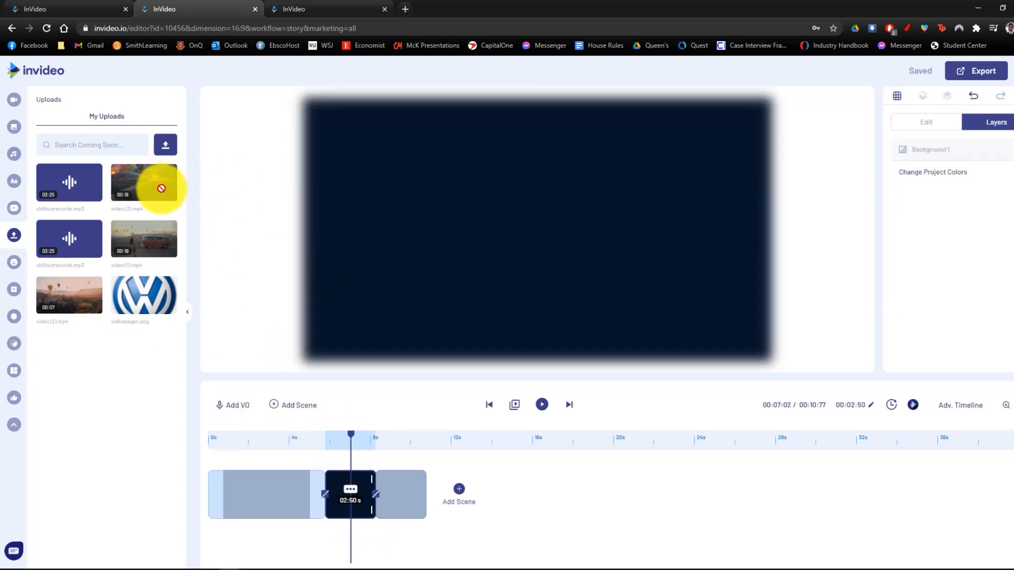
pyautogui.moveTo(161, 189); pyautogui.dragTo(470, 316)
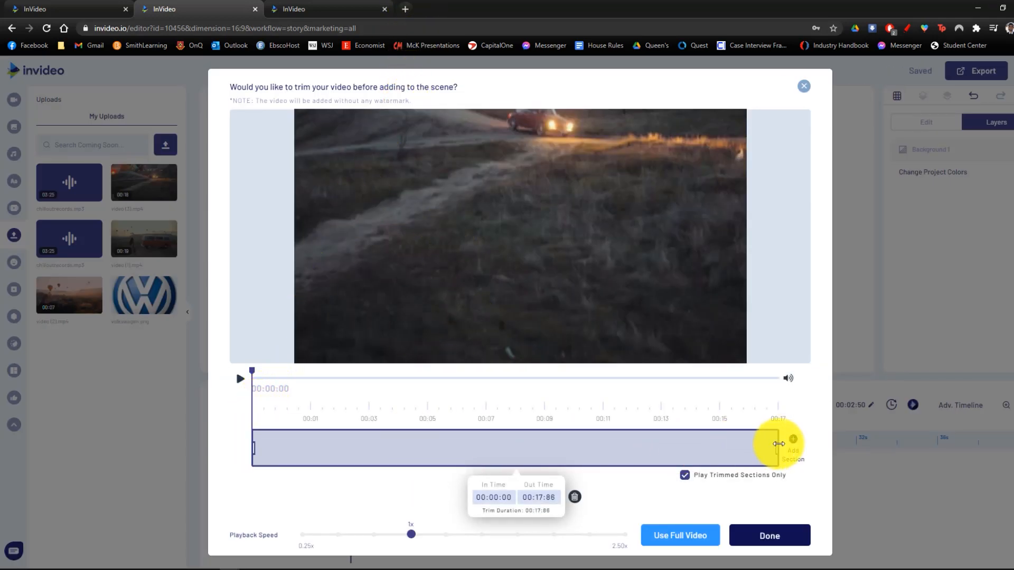
# Trim video (3).mp4 to end at 00:06:58, preview it, set its playback speed to 1.25x and add it to the scene
pyautogui.moveTo(777, 448); pyautogui.dragTo(444, 450)
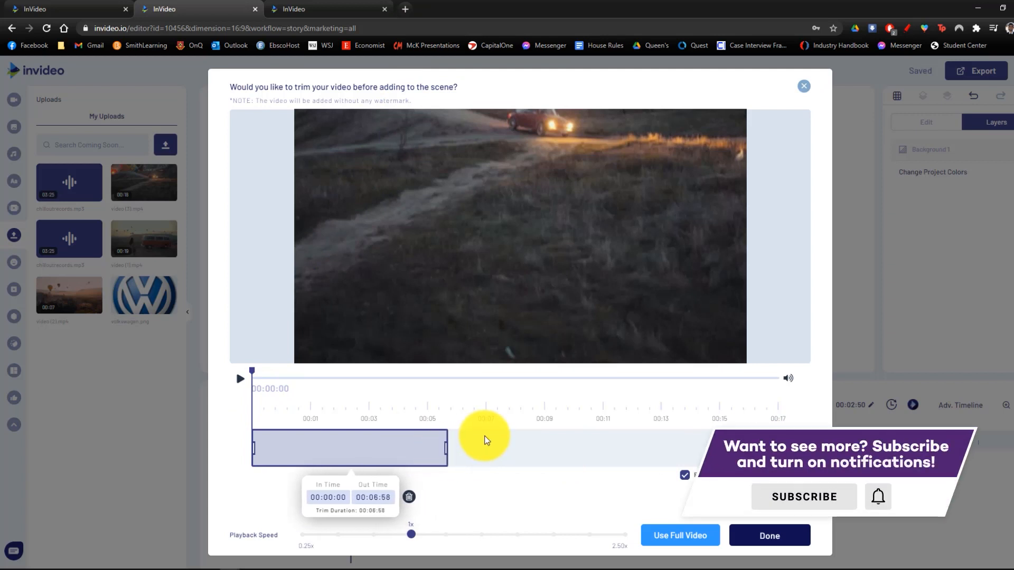
pyautogui.click(240, 379)
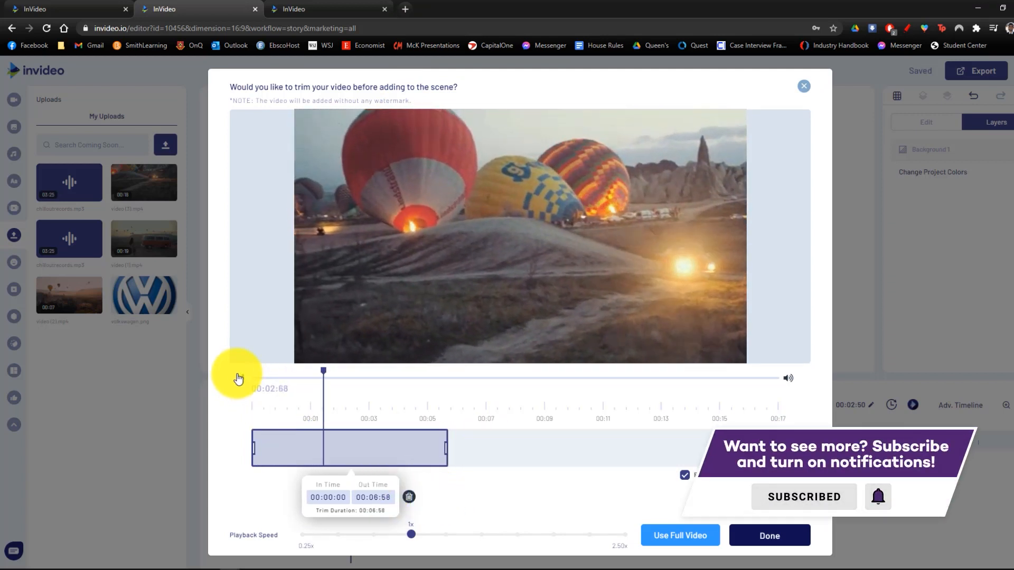
pyautogui.click(239, 379)
pyautogui.moveTo(410, 534); pyautogui.dragTo(446, 535)
pyautogui.click(773, 537)
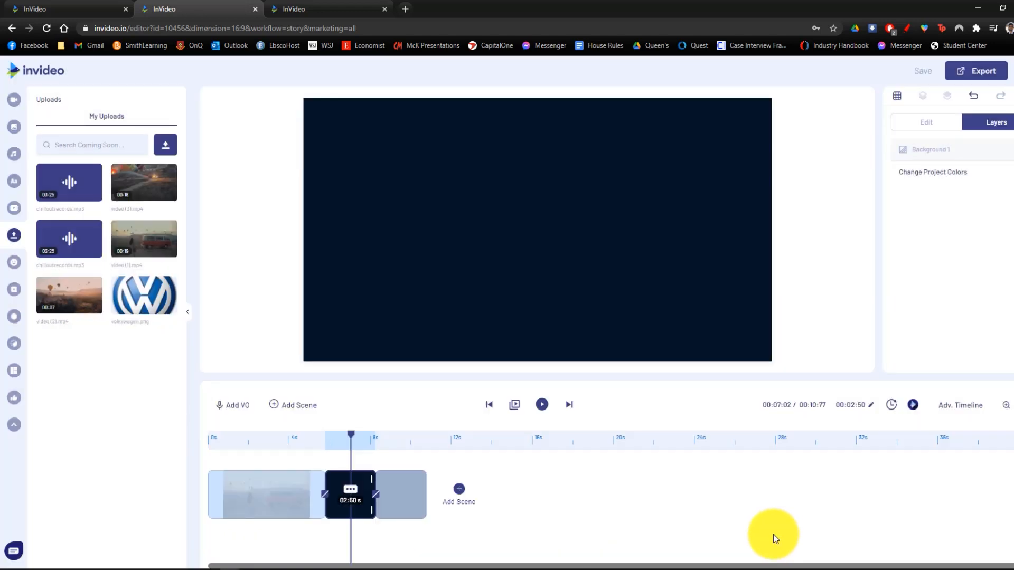
# Move the scene with the car and balloons ahead of the van scene on the timeline
pyautogui.click(365, 503)
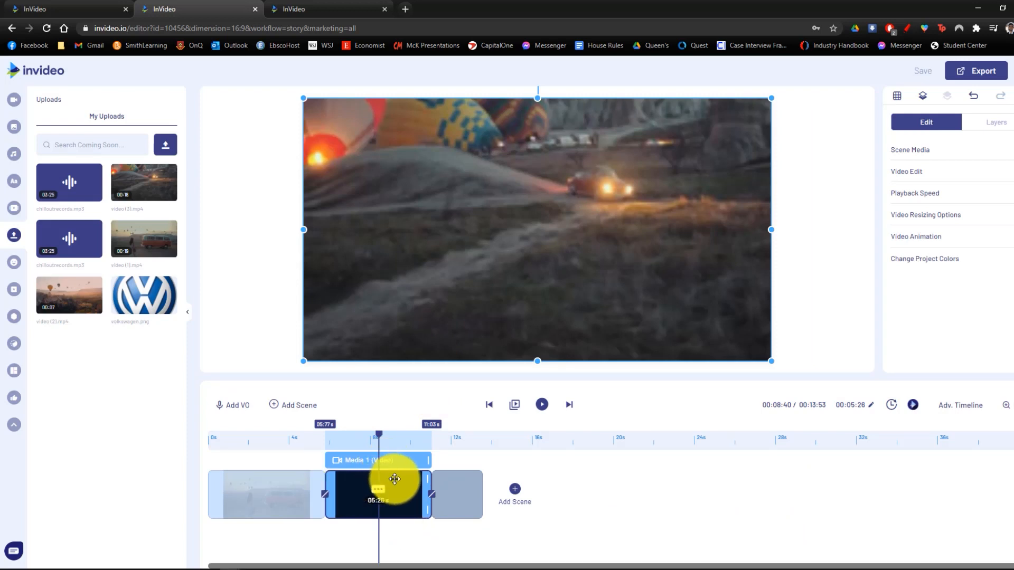
pyautogui.moveTo(407, 487); pyautogui.dragTo(267, 514)
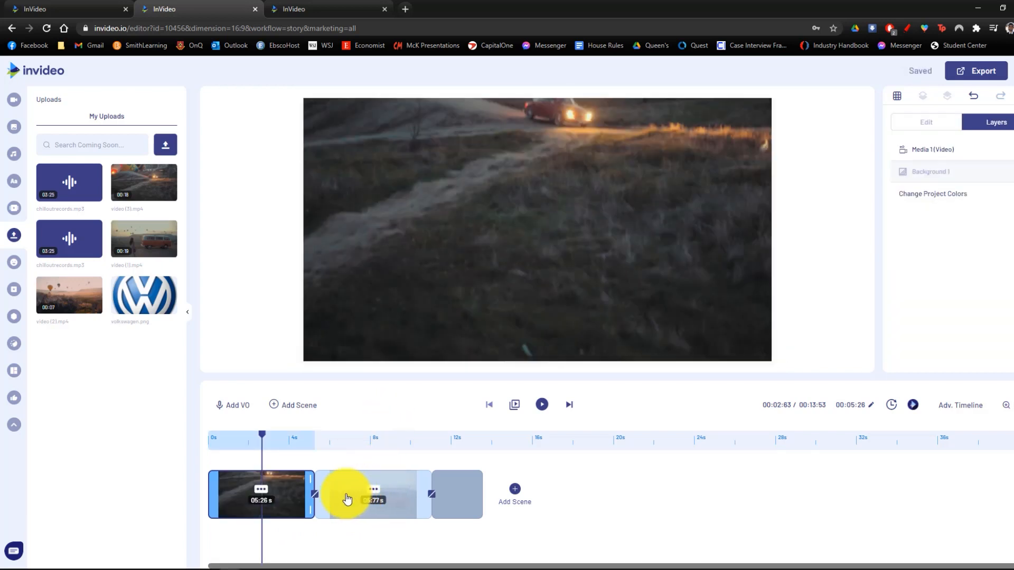
# Remove the Fade In animation from the start of the van clip in the second scene by setting it to None
pyautogui.click(347, 498)
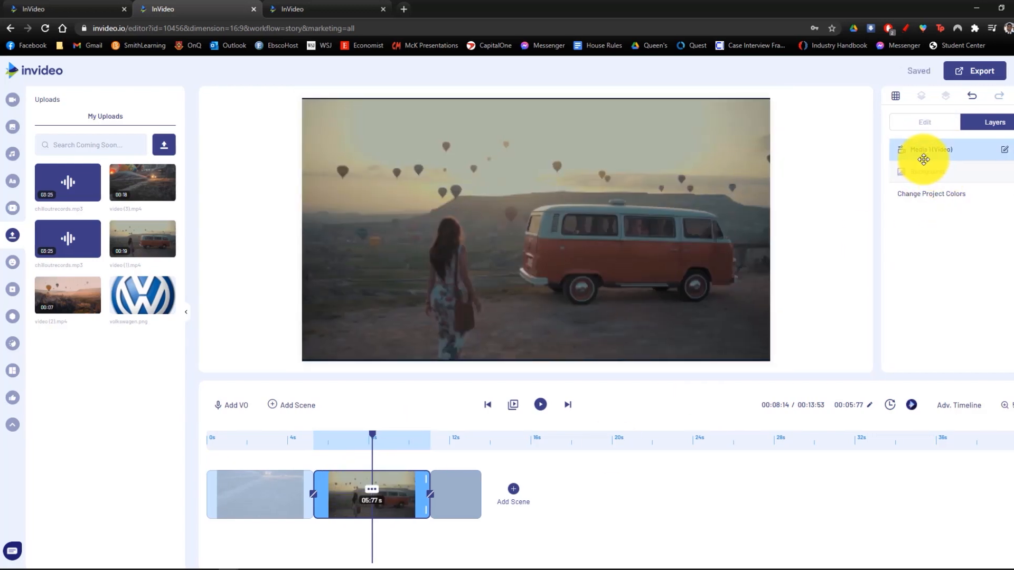
pyautogui.click(941, 153)
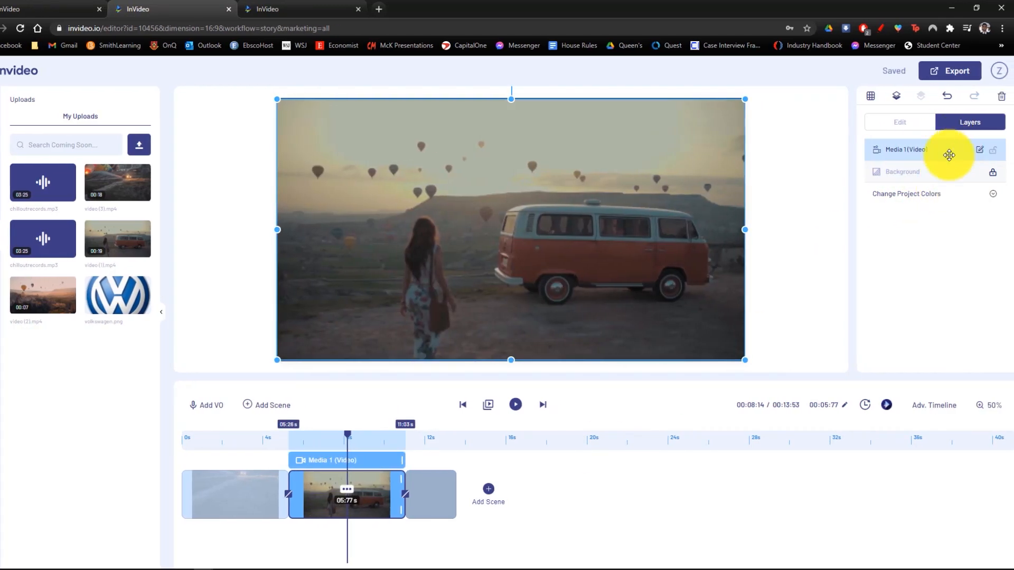
pyautogui.click(555, 193)
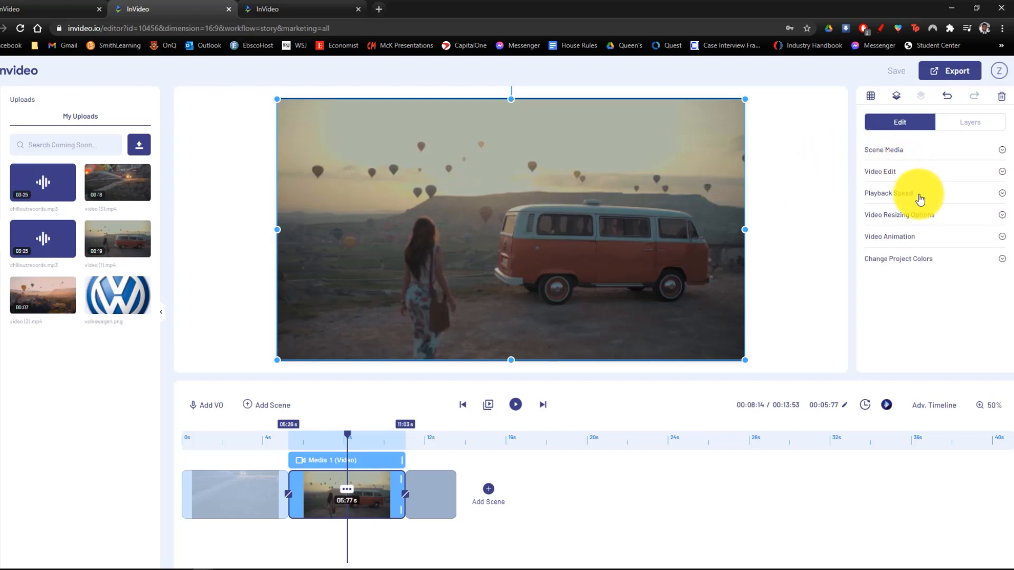
pyautogui.click(917, 234)
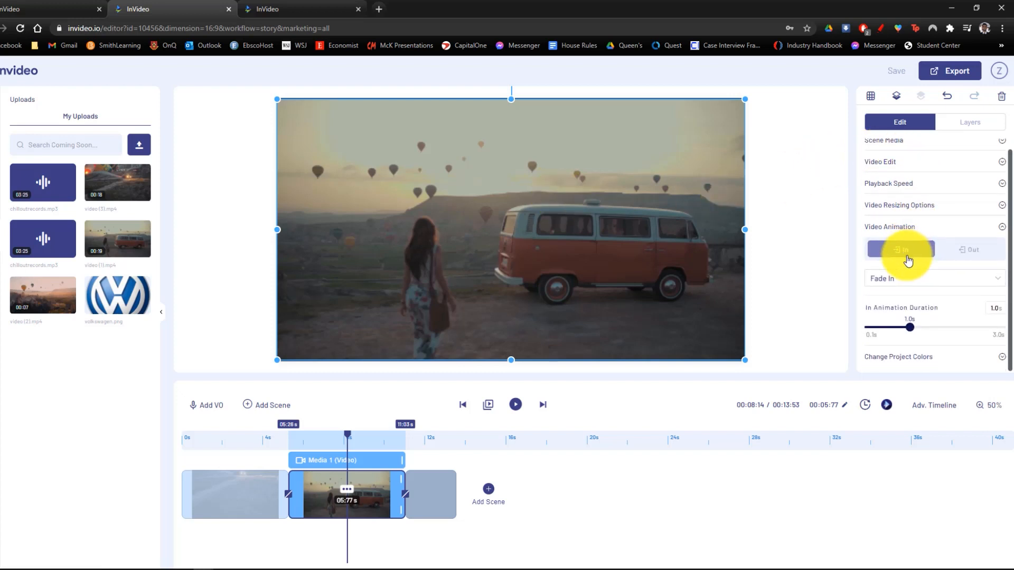
pyautogui.click(908, 279)
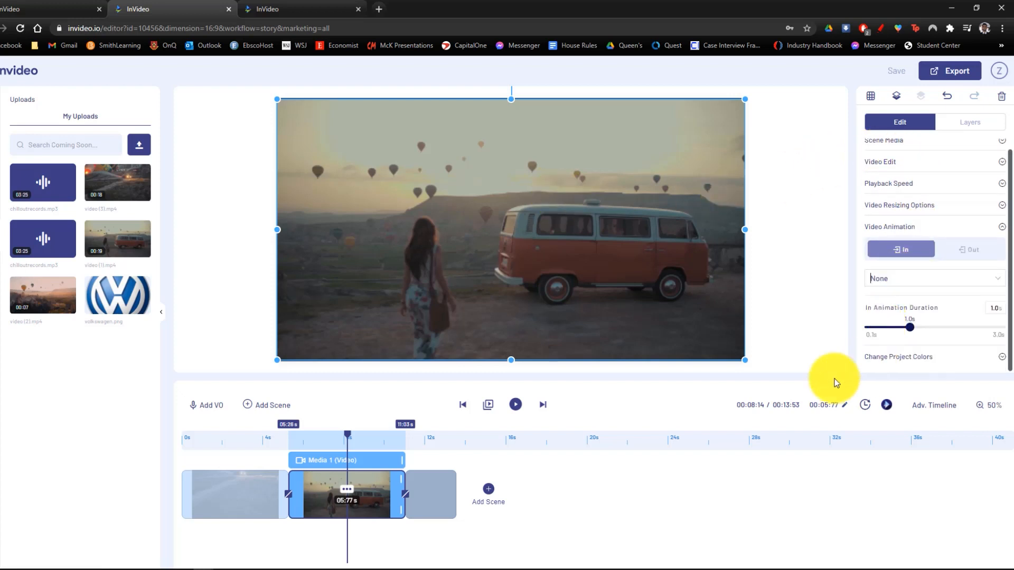
# Apply the Fade In animation to the start of the car clip in the first scene
pyautogui.click(233, 493)
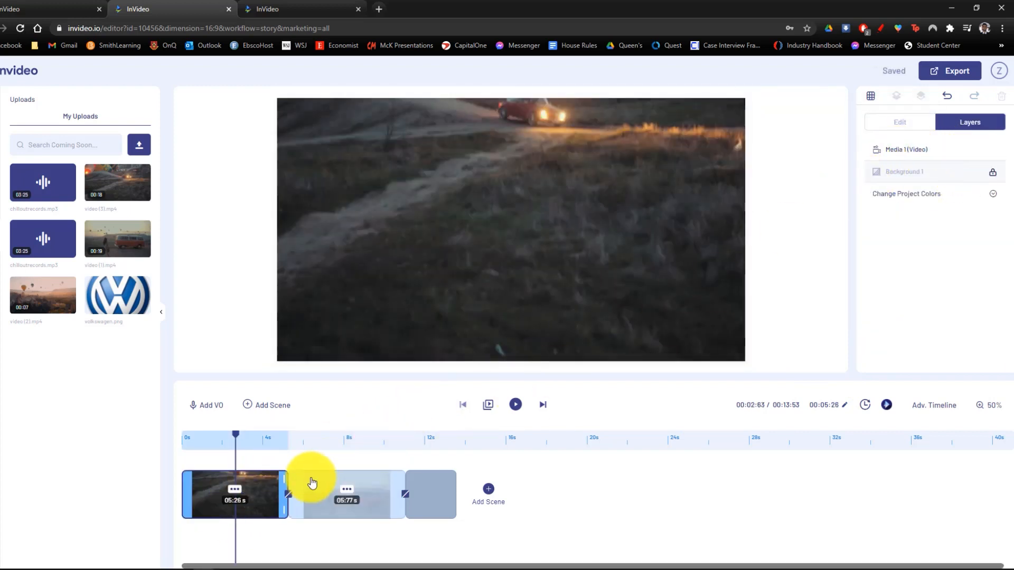
pyautogui.click(499, 254)
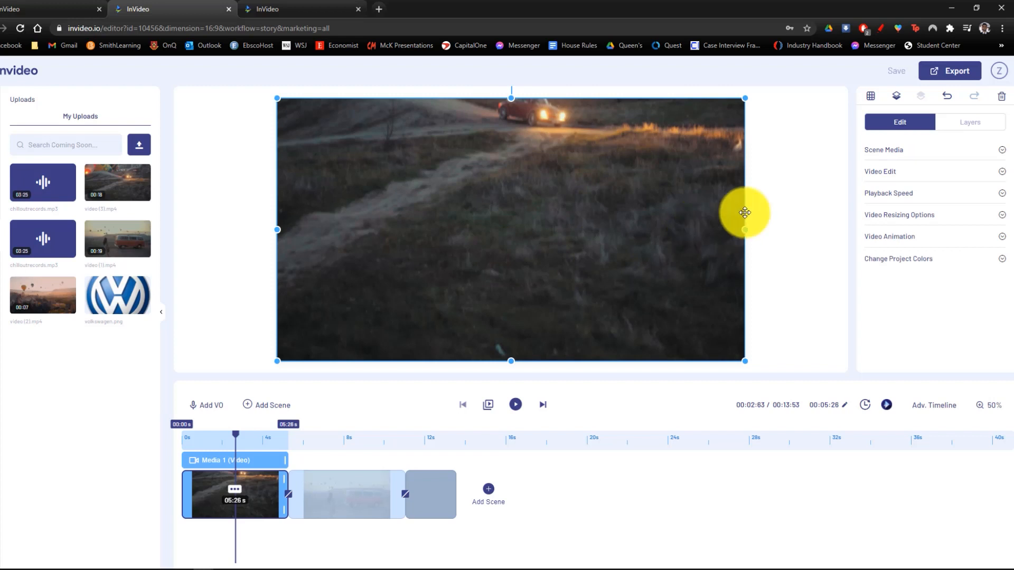
pyautogui.click(900, 236)
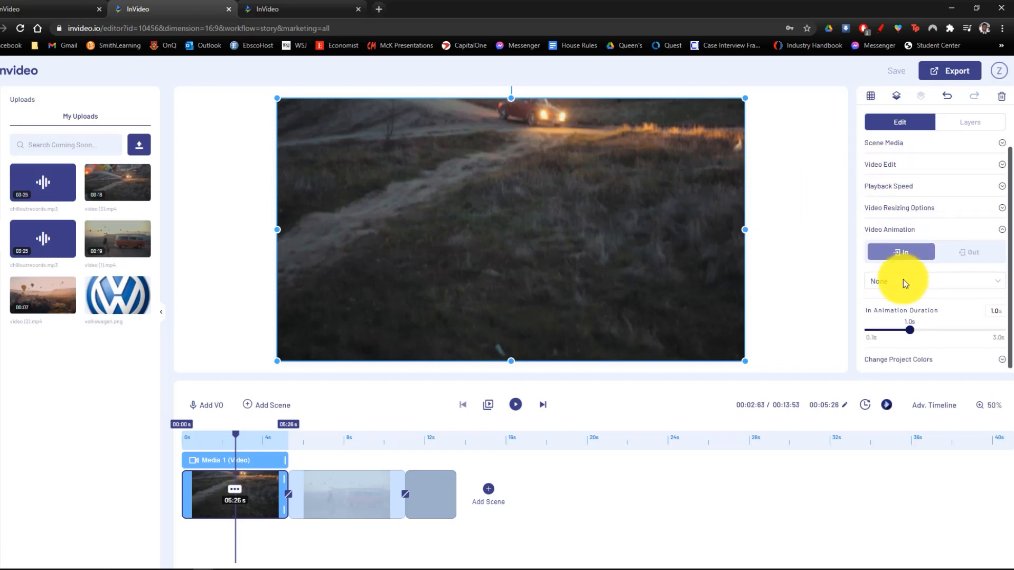
pyautogui.click(903, 279)
pyautogui.click(887, 331)
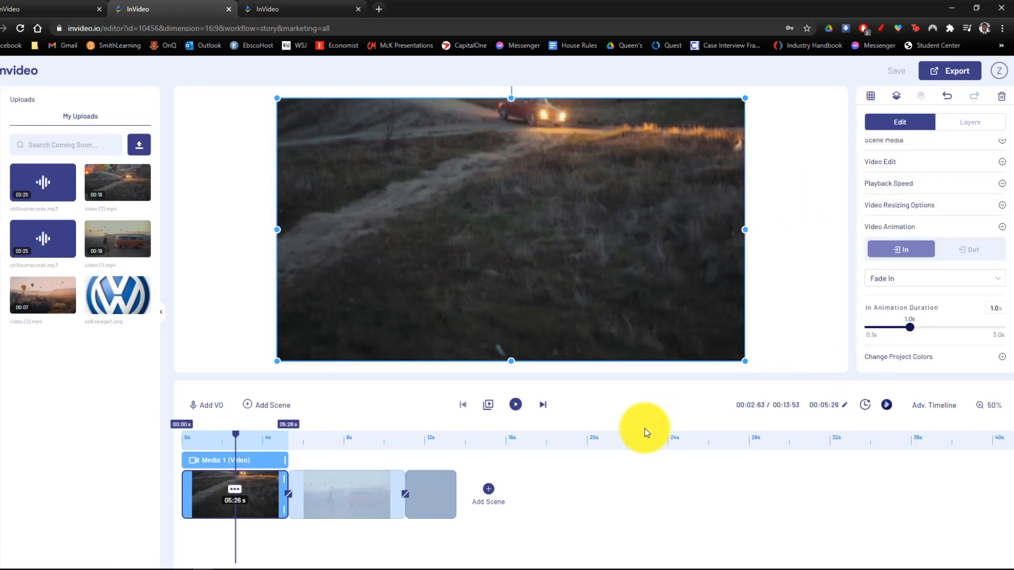
# Place the uploaded video (2).mp4 in the third scene, trimmed to end at 00:04:41
pyautogui.click(424, 506)
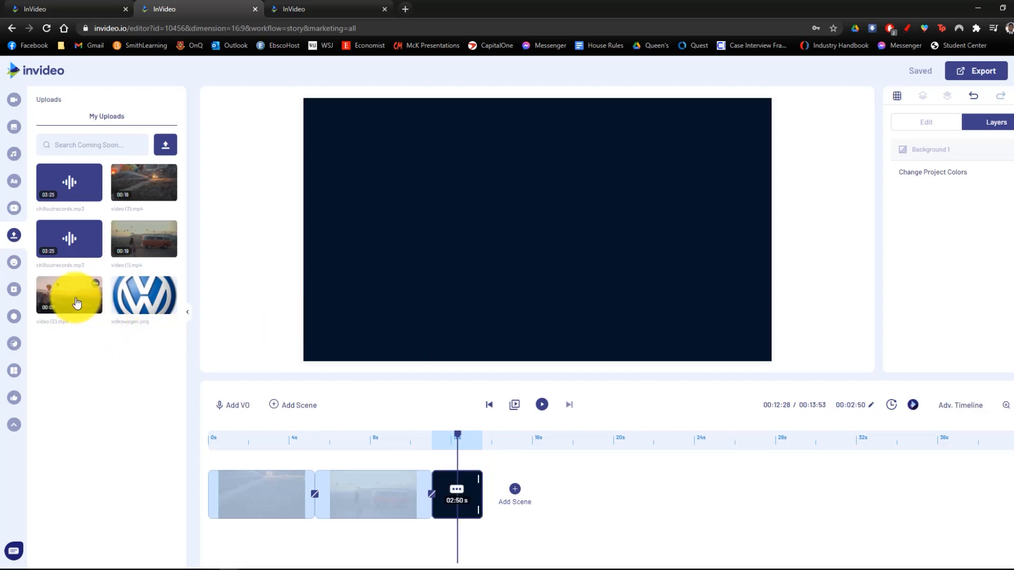
pyautogui.moveTo(74, 295); pyautogui.dragTo(538, 212)
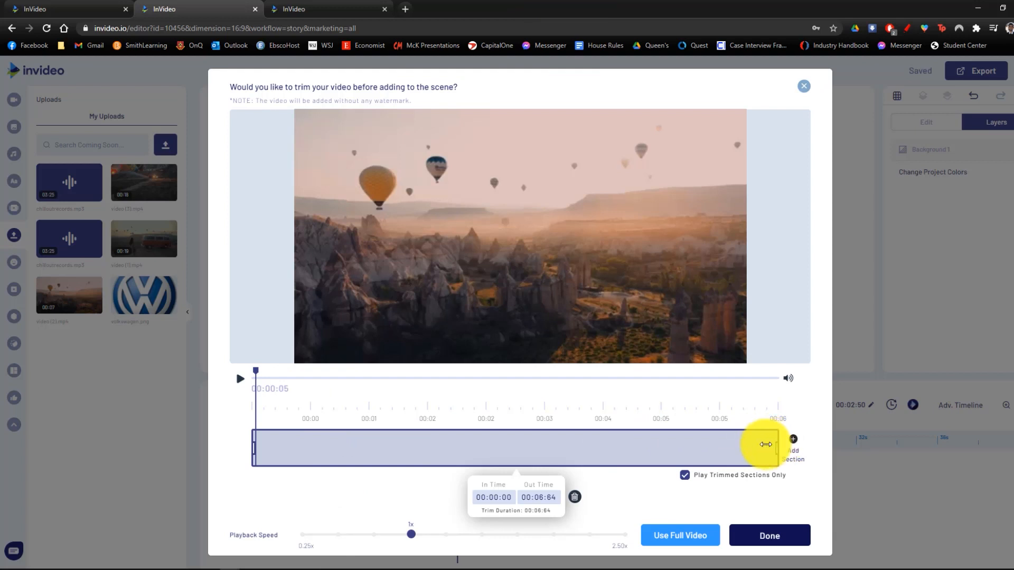
pyautogui.moveTo(765, 444); pyautogui.dragTo(600, 442)
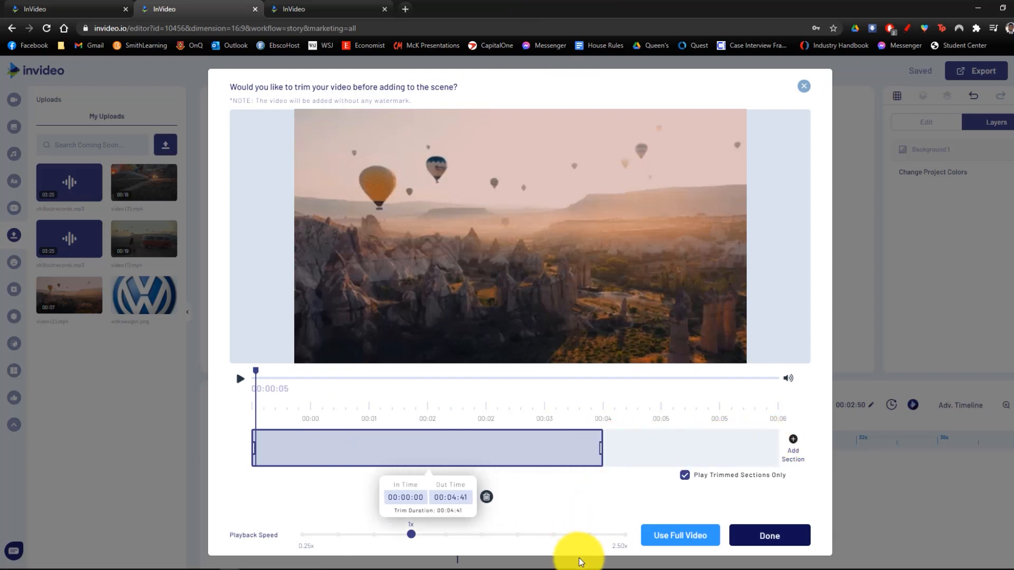
pyautogui.click(761, 538)
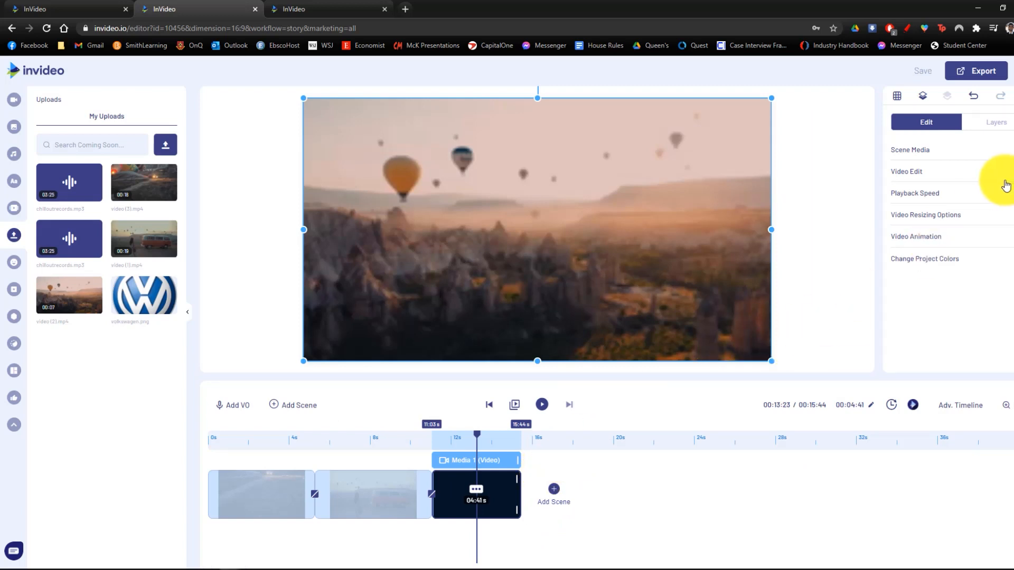
# Apply the Fade Out animation to the end of the third scene's balloon clip with a duration of 1.5 s
pyautogui.click(976, 238)
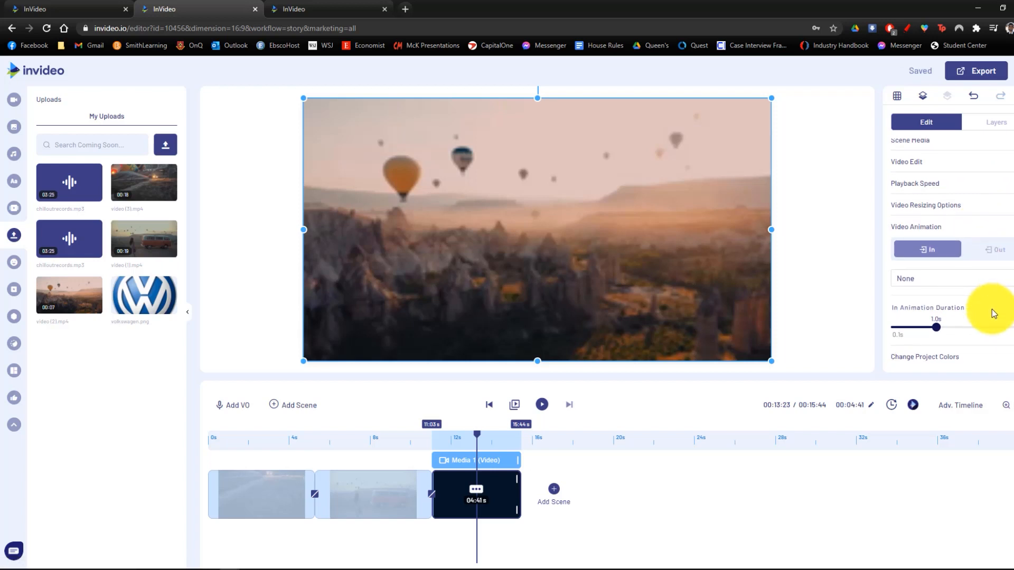
pyautogui.click(1011, 253)
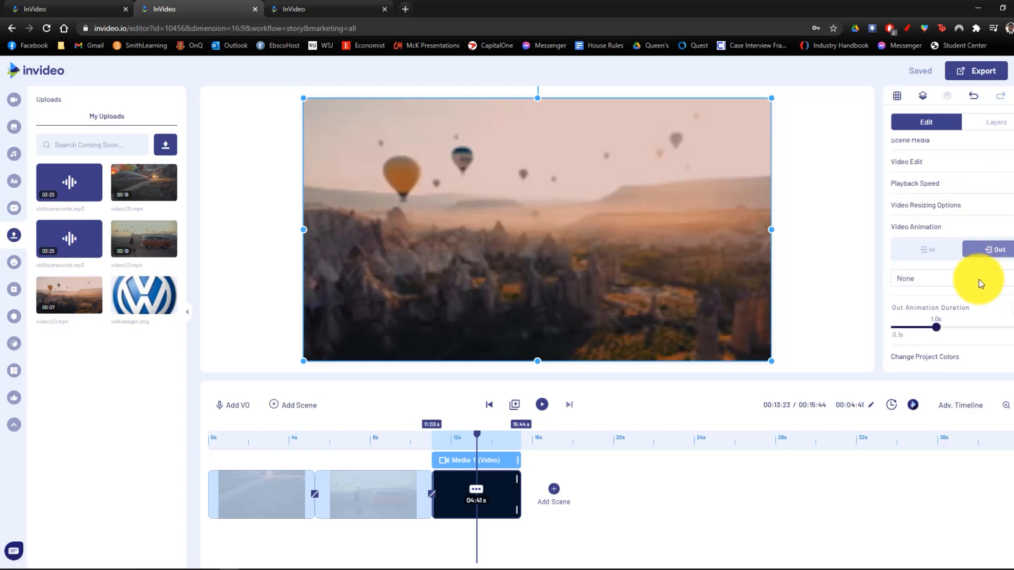
pyautogui.click(954, 277)
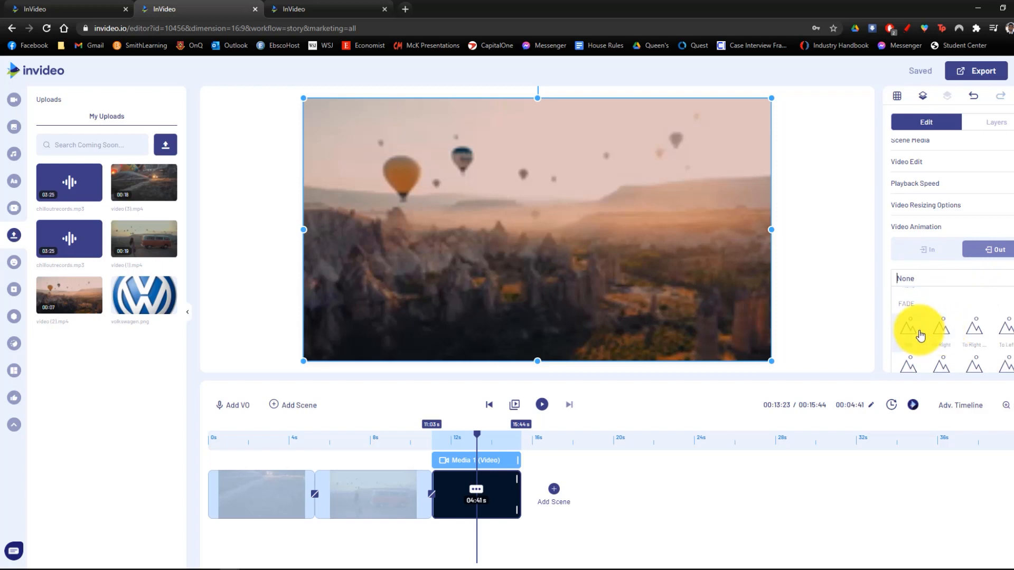
pyautogui.moveTo(935, 335); pyautogui.dragTo(956, 332)
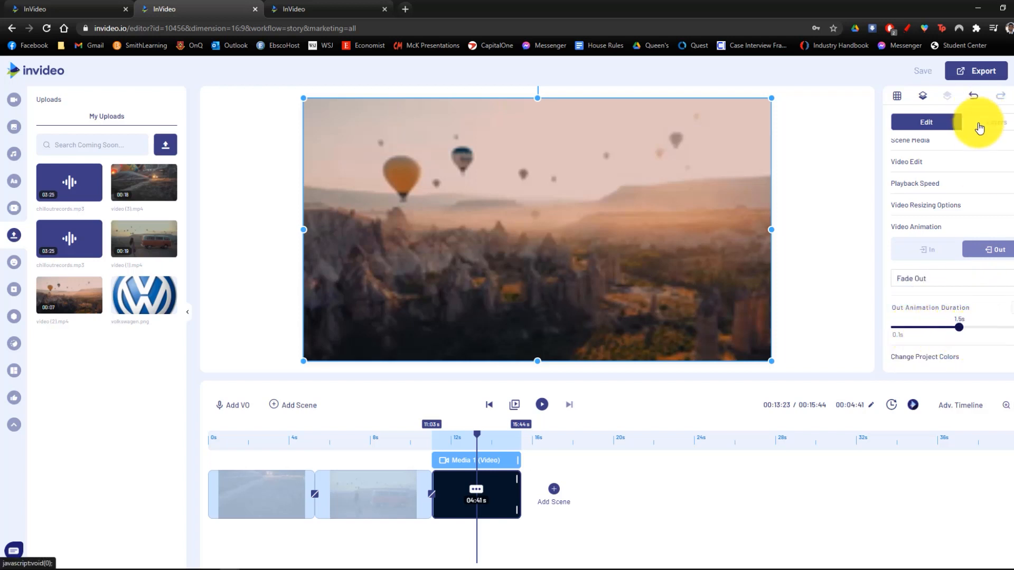
# Preview the end of the third scene from about 14.7 s, and return the playhead to the first scene
pyautogui.click(797, 319)
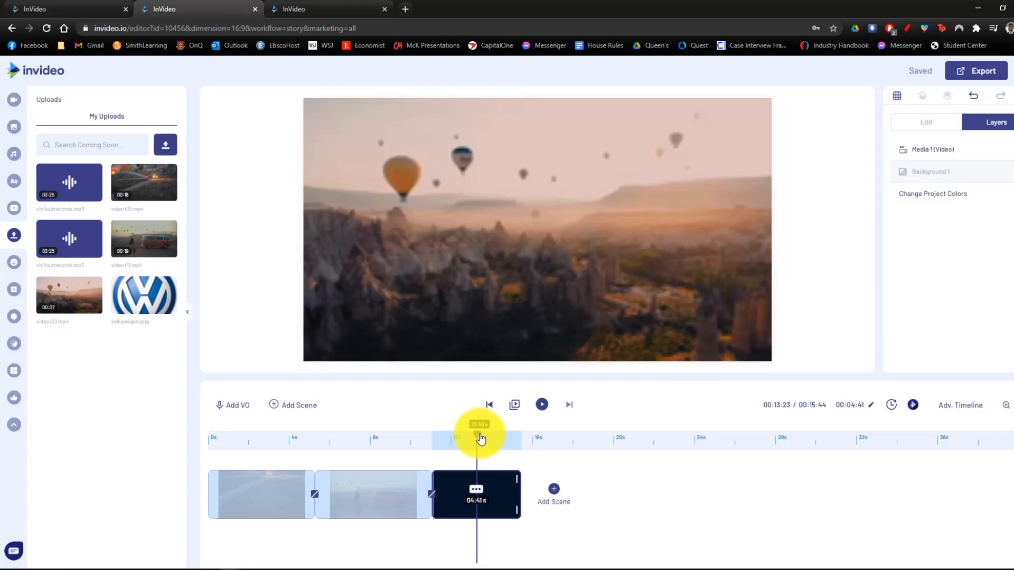
pyautogui.moveTo(480, 438); pyautogui.dragTo(507, 438)
pyautogui.click(541, 404)
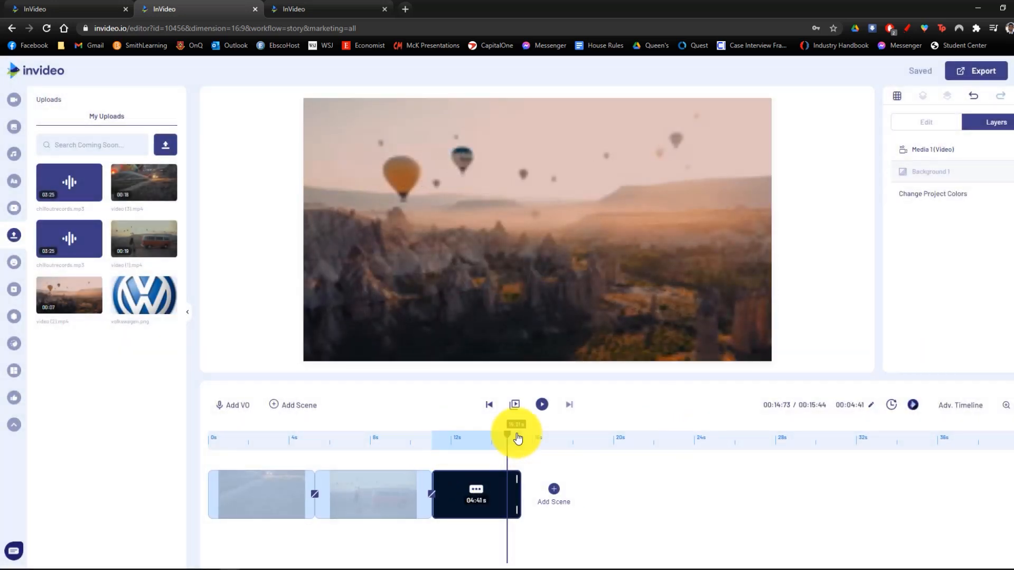
pyautogui.moveTo(507, 434); pyautogui.dragTo(246, 454)
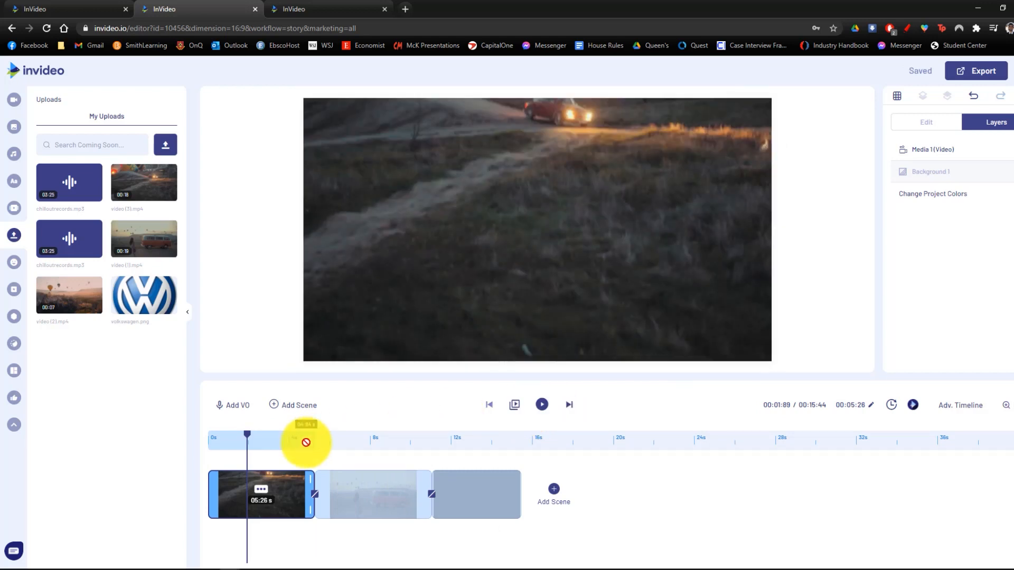
pyautogui.click(449, 318)
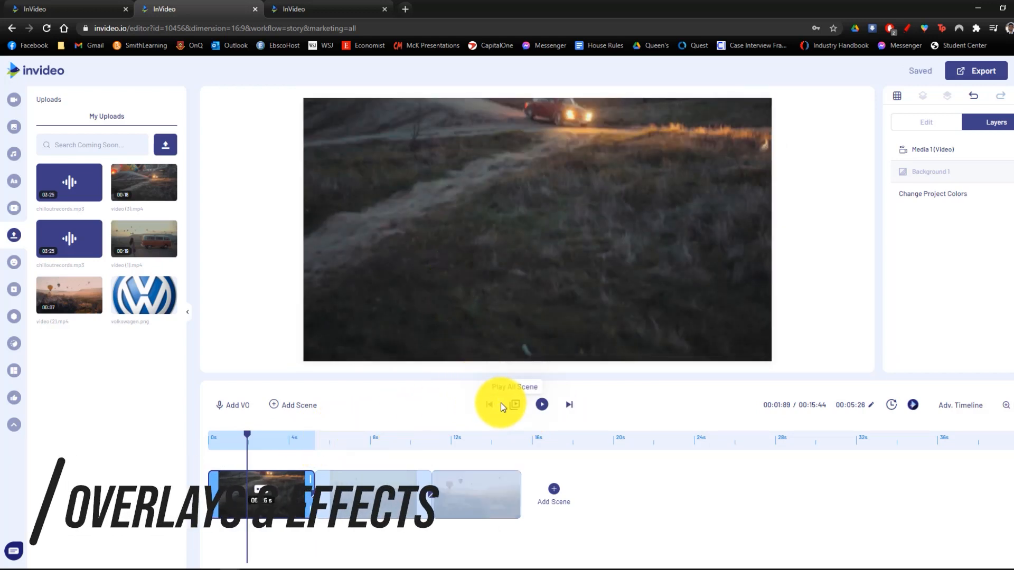
# Search the stickers for "bus", try the orange bus sticker enlarged on the first scene, and delete it
pyautogui.click(15, 262)
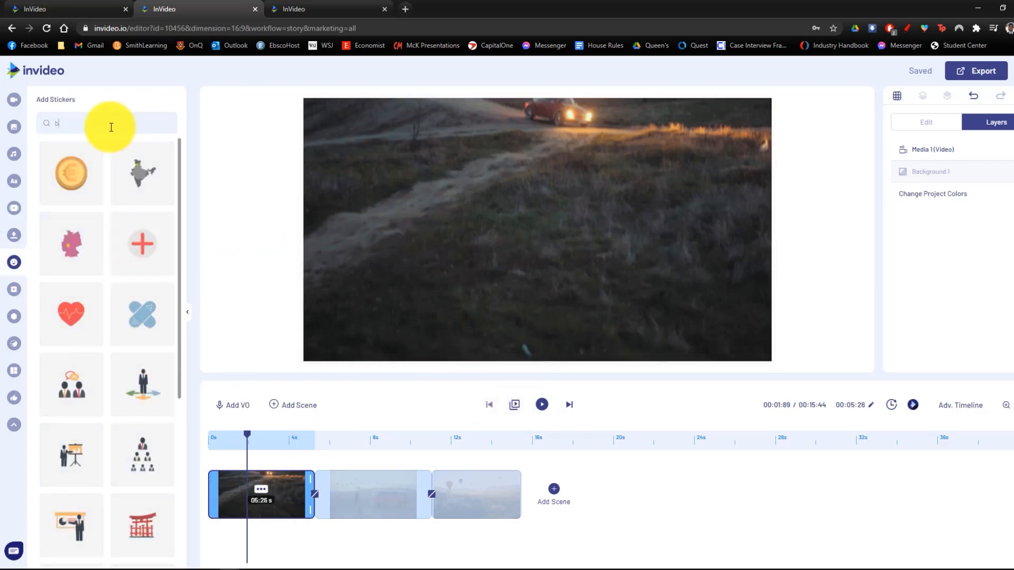
pyautogui.press('Return')
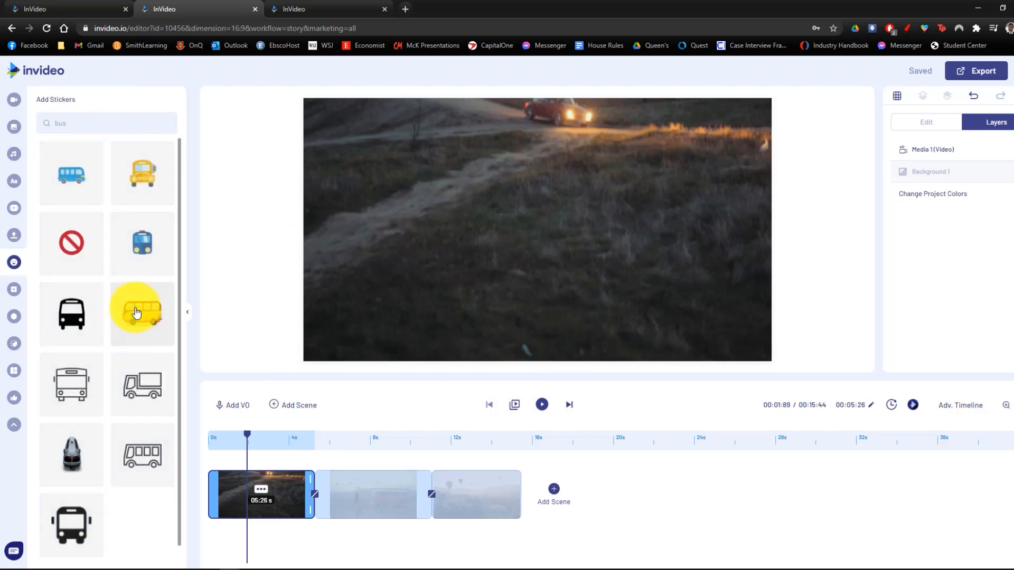
pyautogui.moveTo(136, 313); pyautogui.dragTo(436, 287)
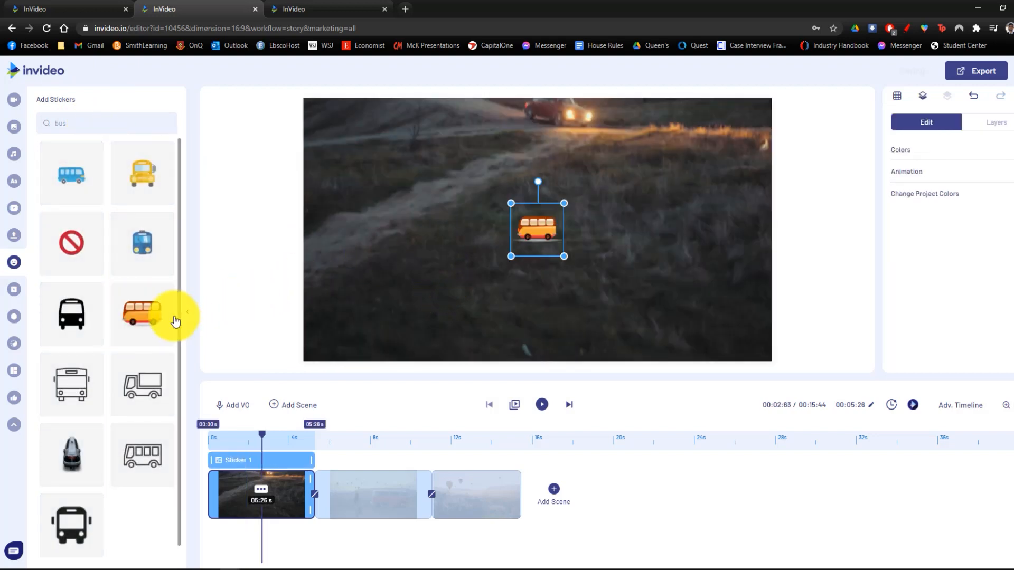
pyautogui.moveTo(564, 256); pyautogui.dragTo(595, 287)
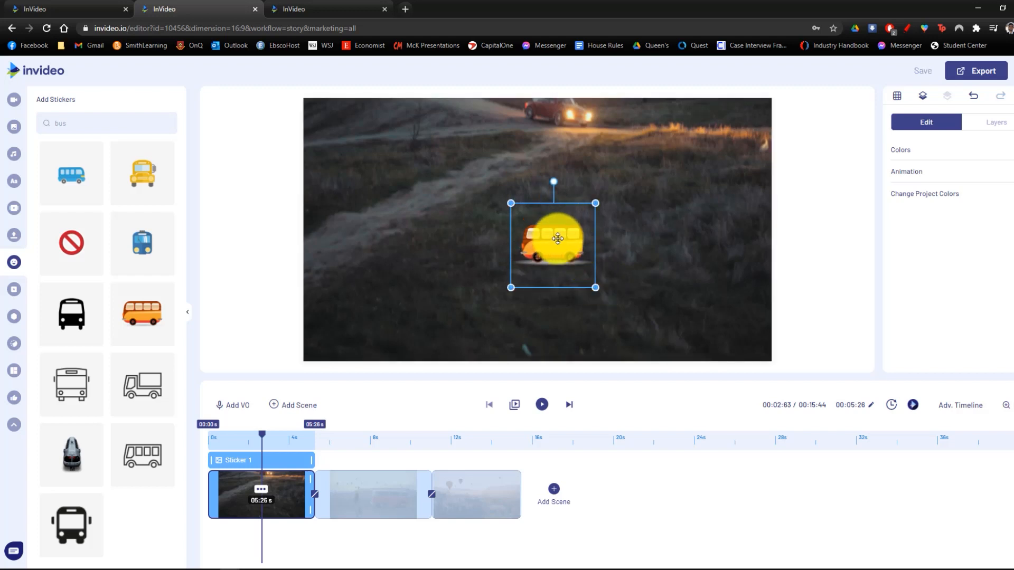
pyautogui.press('Delete')
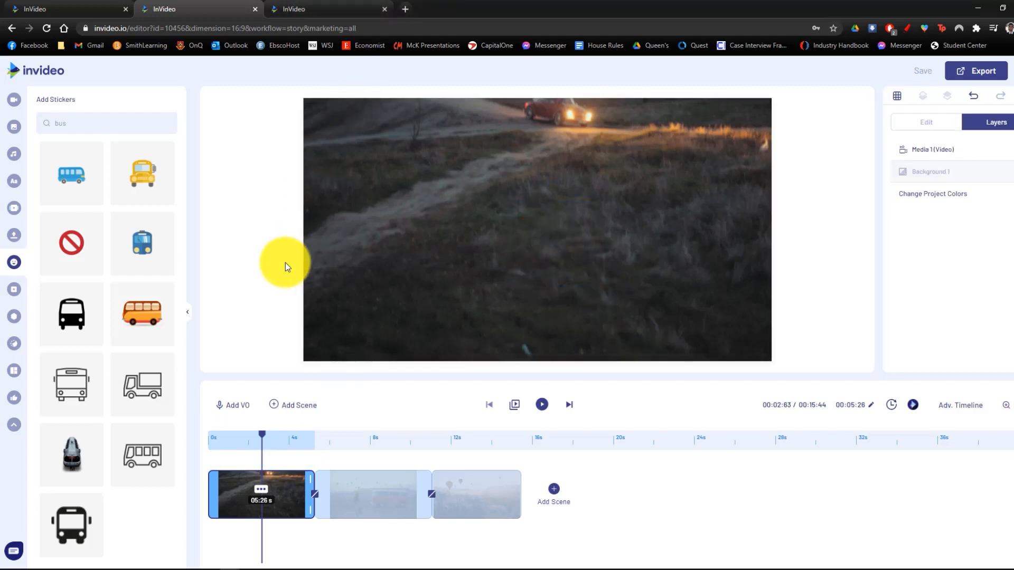
# Search the overlays for "light", add the first result to the first scene and preview the scene
pyautogui.click(15, 293)
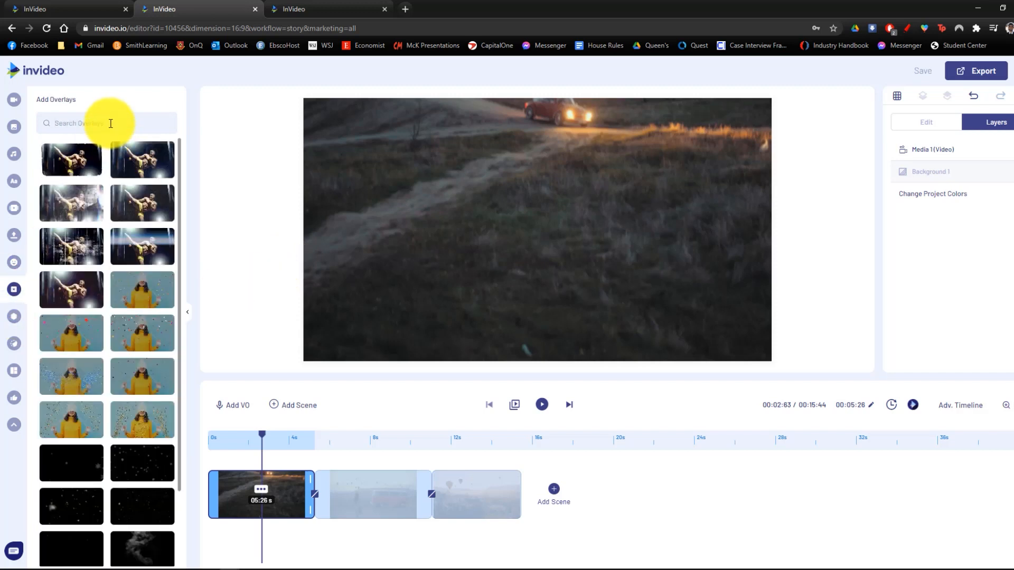
pyautogui.click(110, 123)
pyautogui.write('light')
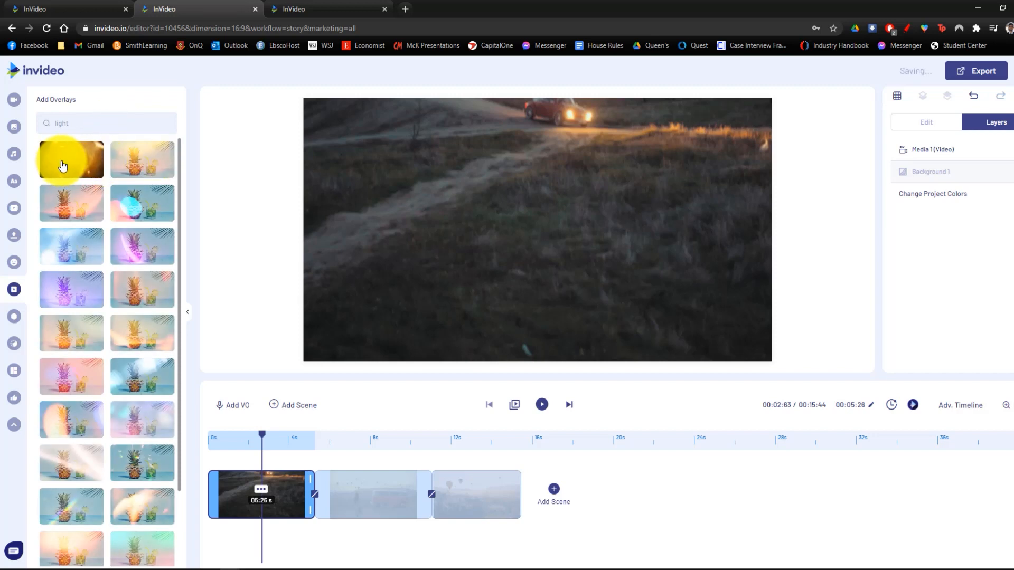
pyautogui.moveTo(86, 165); pyautogui.dragTo(590, 231)
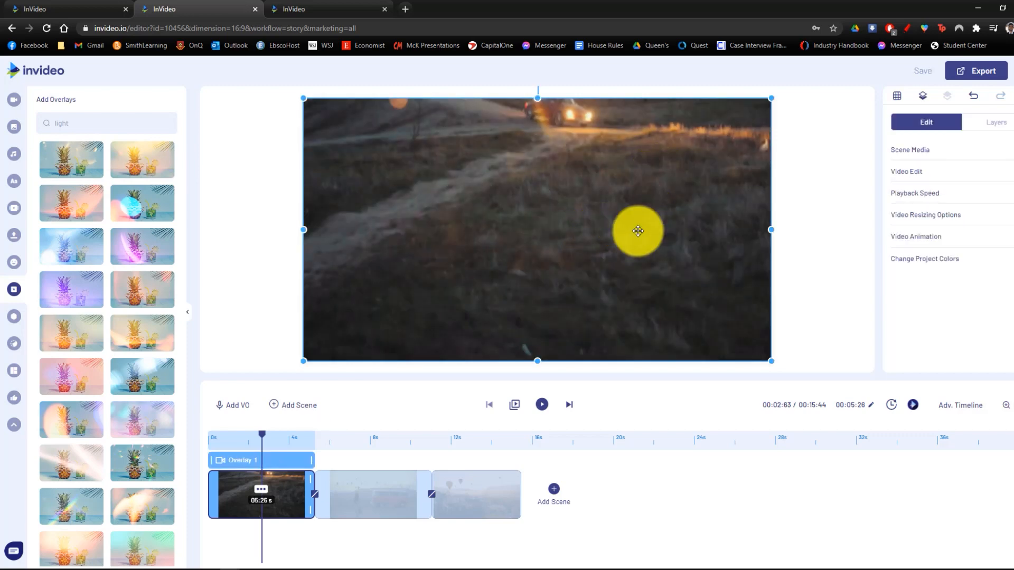
pyautogui.click(542, 405)
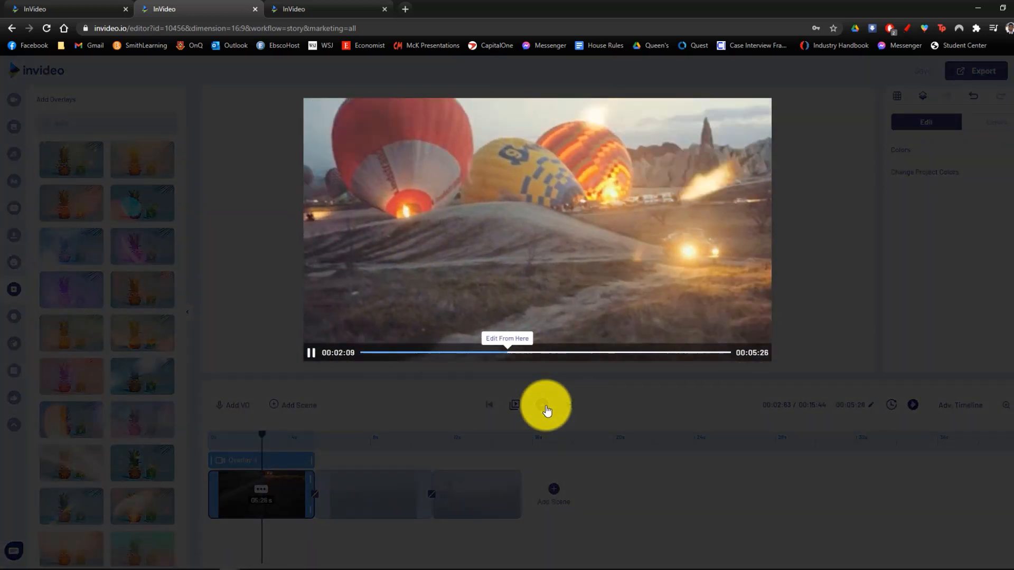
pyautogui.click(546, 406)
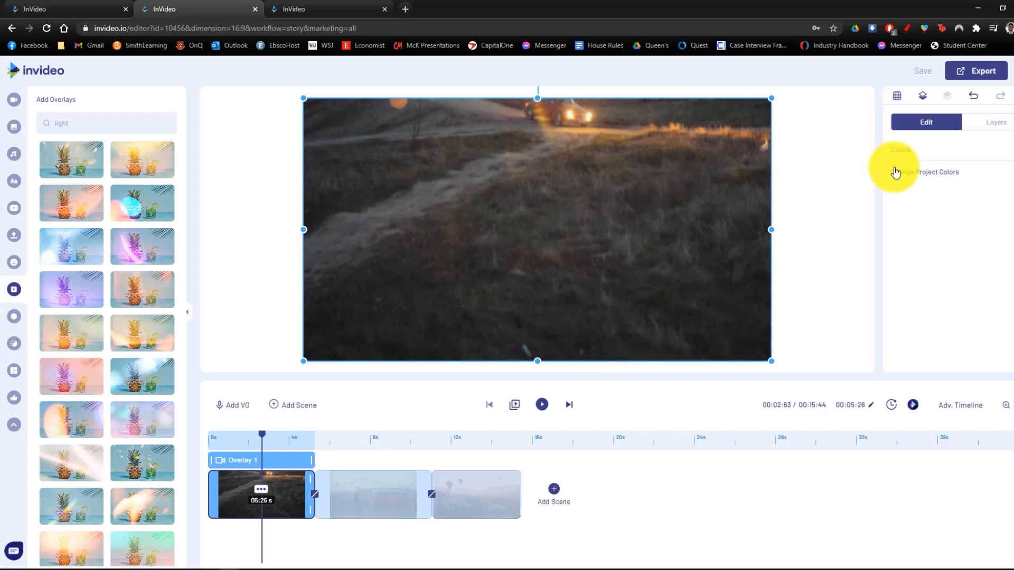
# Set the light overlay's opacity to 10 and preview the first scene
pyautogui.click(943, 156)
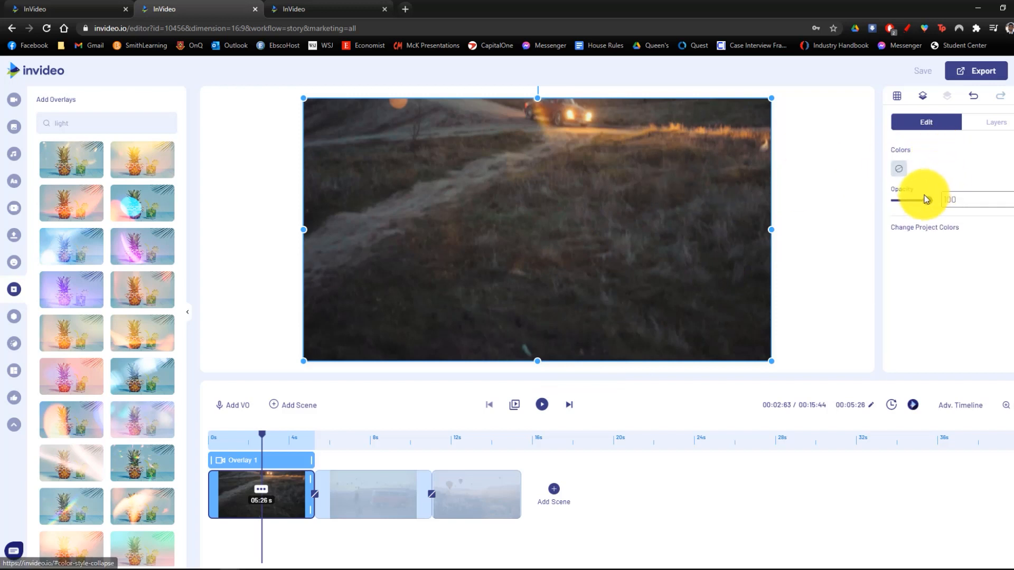
pyautogui.moveTo(928, 204); pyautogui.dragTo(894, 206)
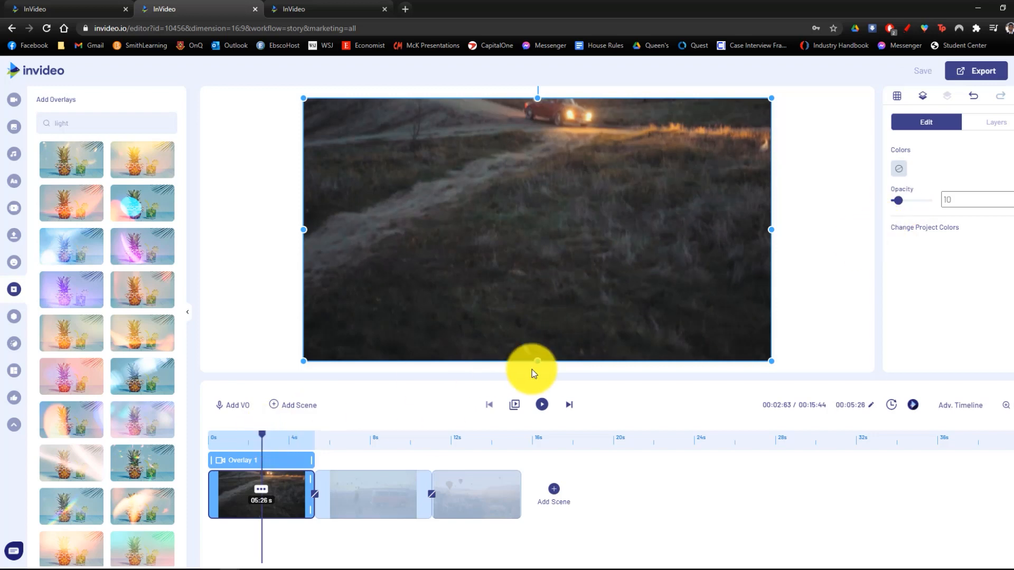
pyautogui.click(543, 405)
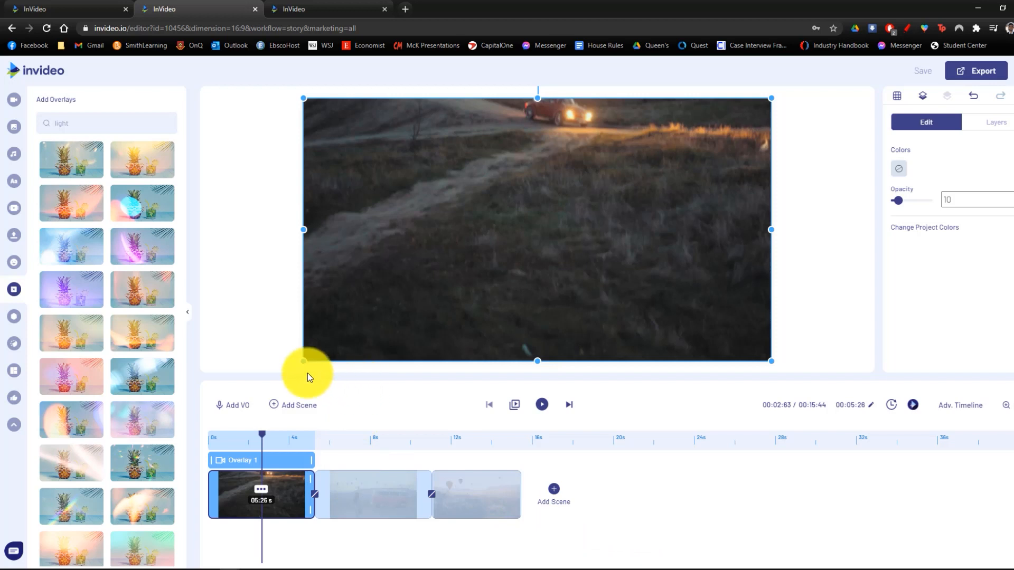
# Move the playhead to about 6.6 s in the second scene and look through the available masks
pyautogui.click(343, 441)
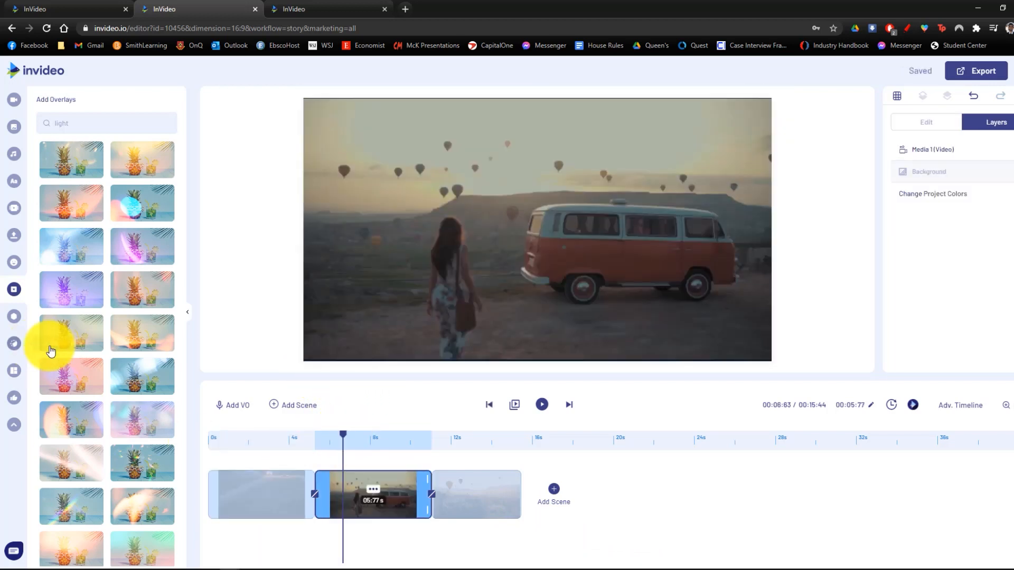
pyautogui.click(15, 345)
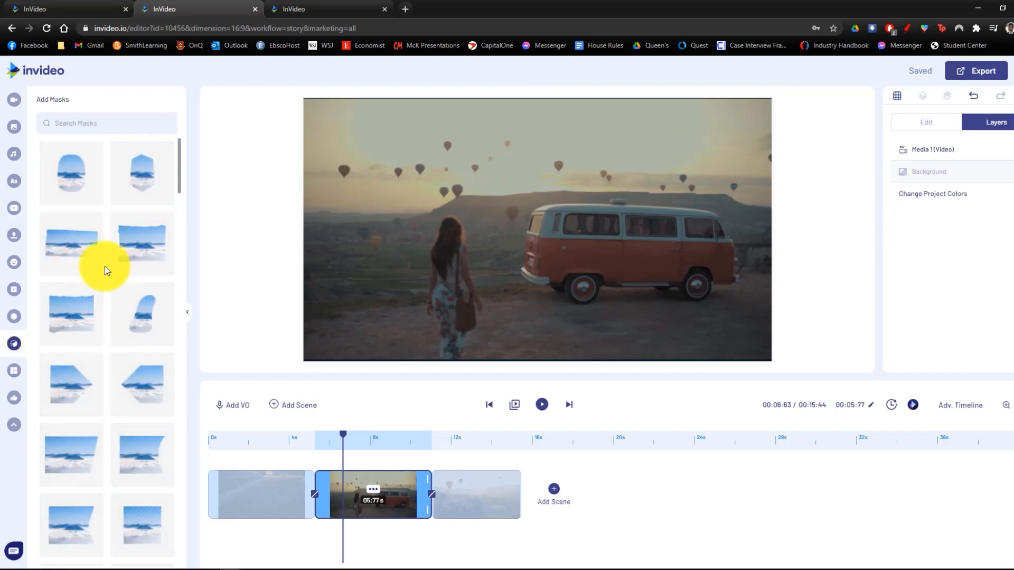
pyautogui.scroll(-6, 103, 422)
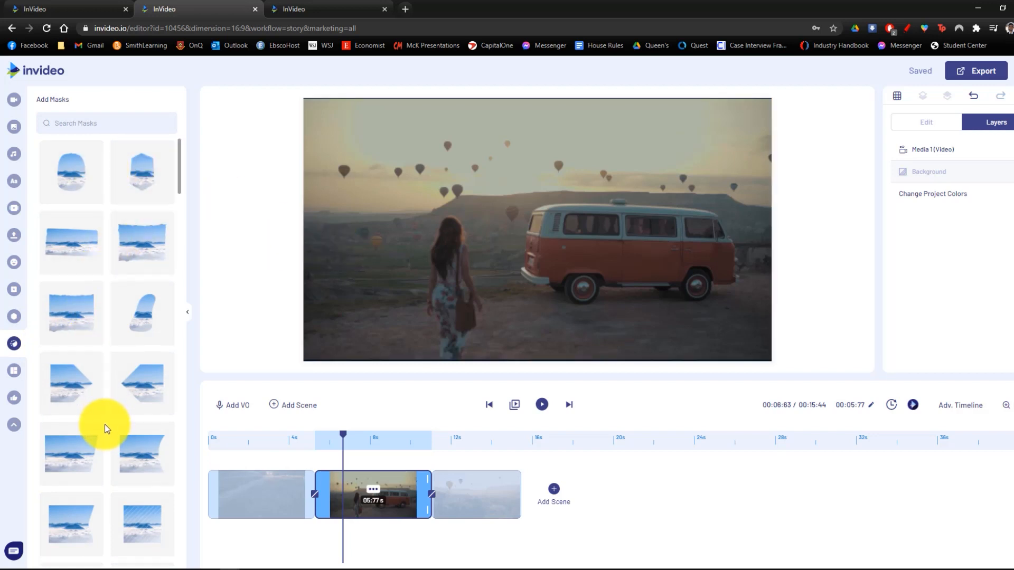
# Split the second scene with the first two-image layout and replace the empty half with the uploaded video (2).mp4 clip, untrimmed
pyautogui.click(16, 372)
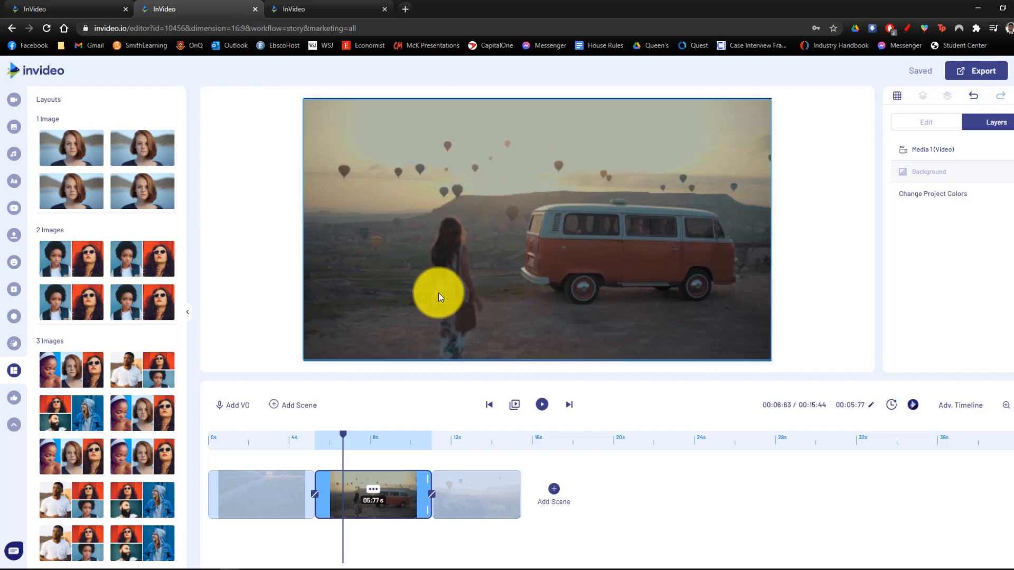
pyautogui.click(79, 267)
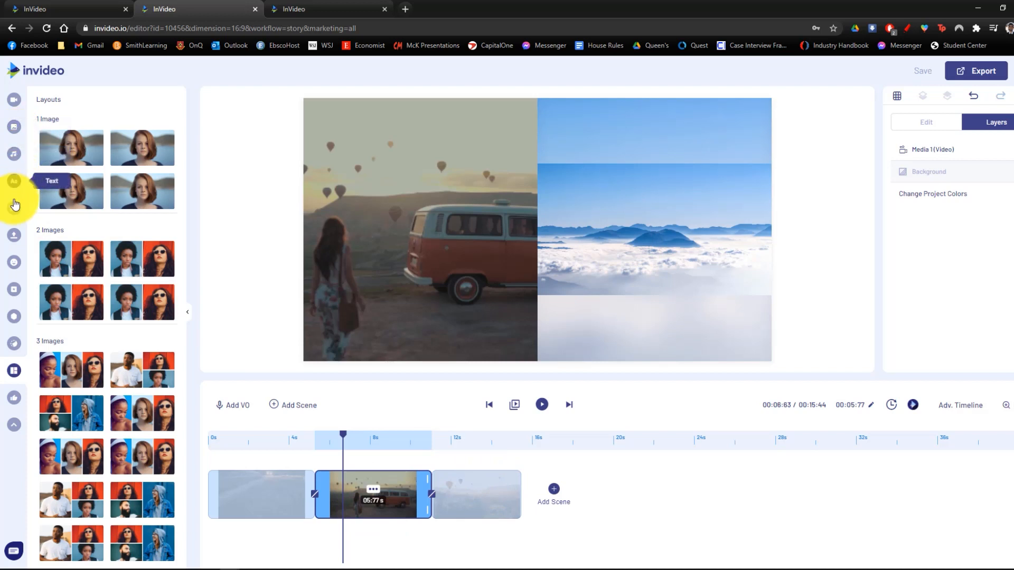
pyautogui.click(14, 236)
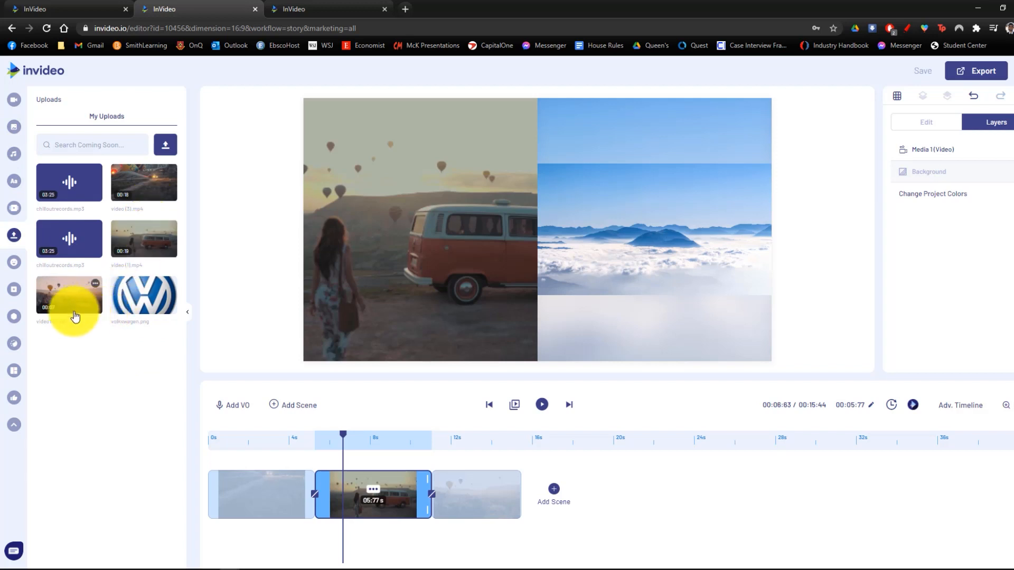
pyautogui.moveTo(75, 316); pyautogui.dragTo(643, 279)
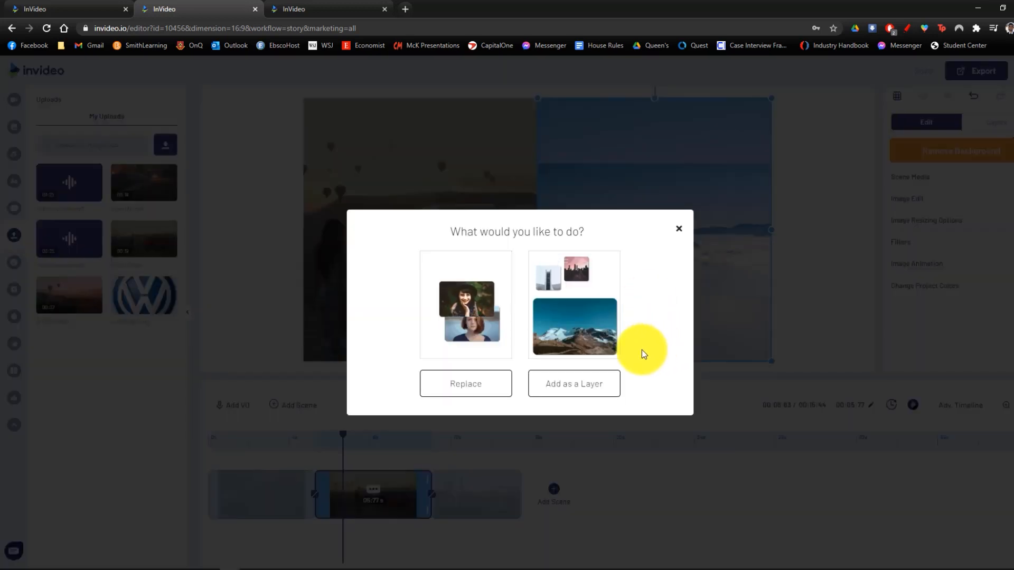
pyautogui.click(475, 388)
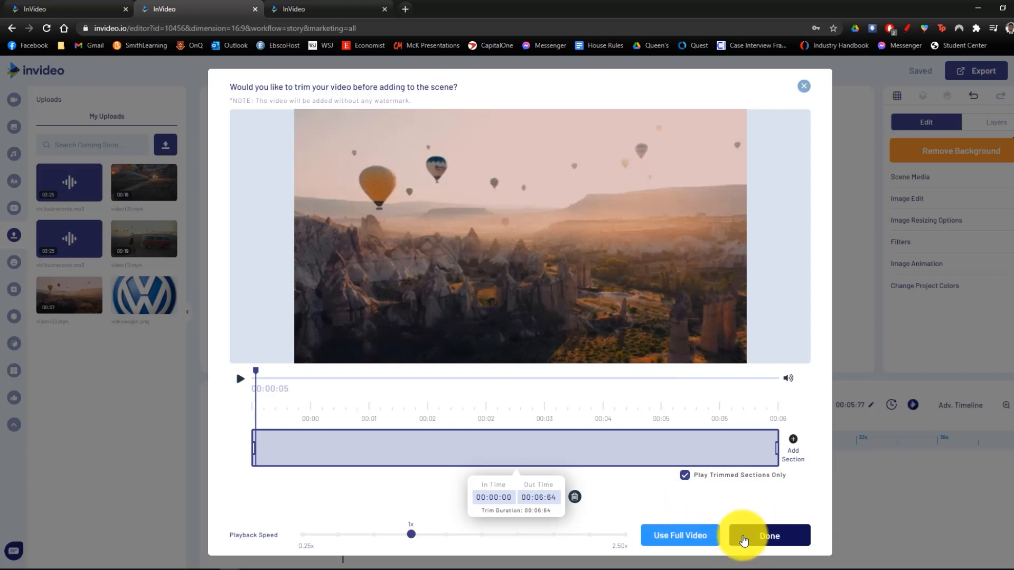
pyautogui.click(743, 538)
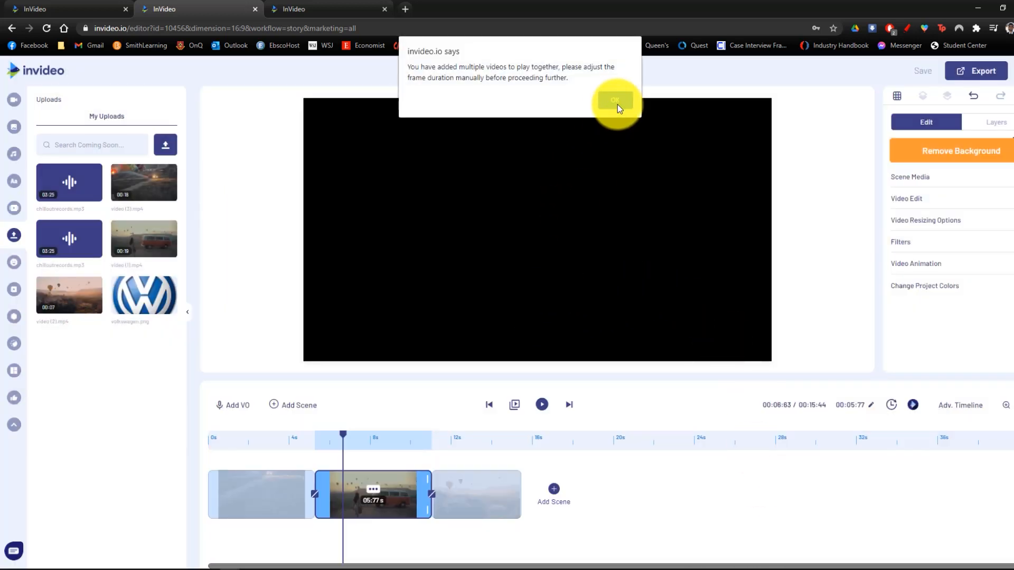
pyautogui.click(618, 101)
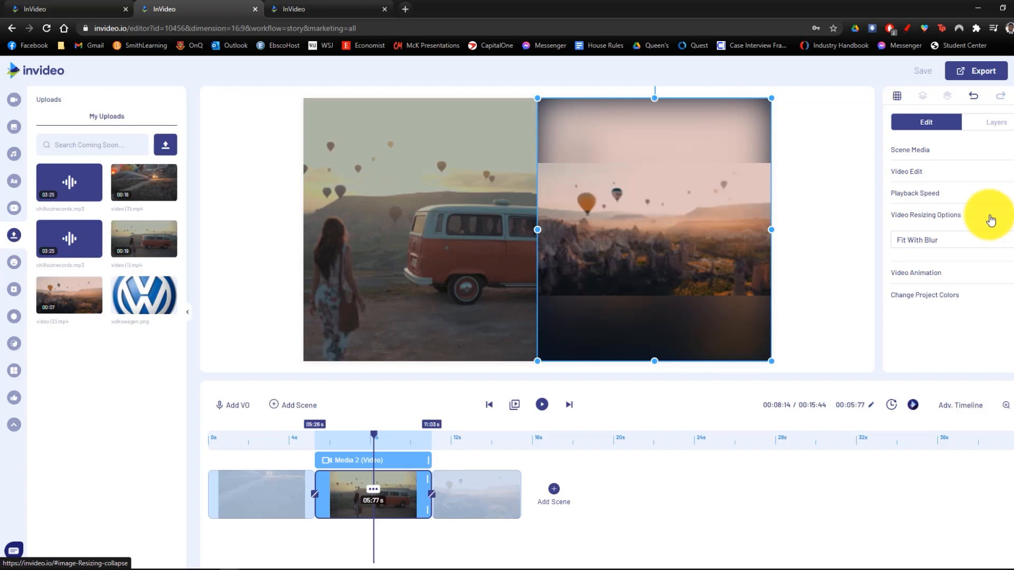
# Set the added balloon clip's resizing to Crop To Screen and preview the second scene
pyautogui.click(988, 242)
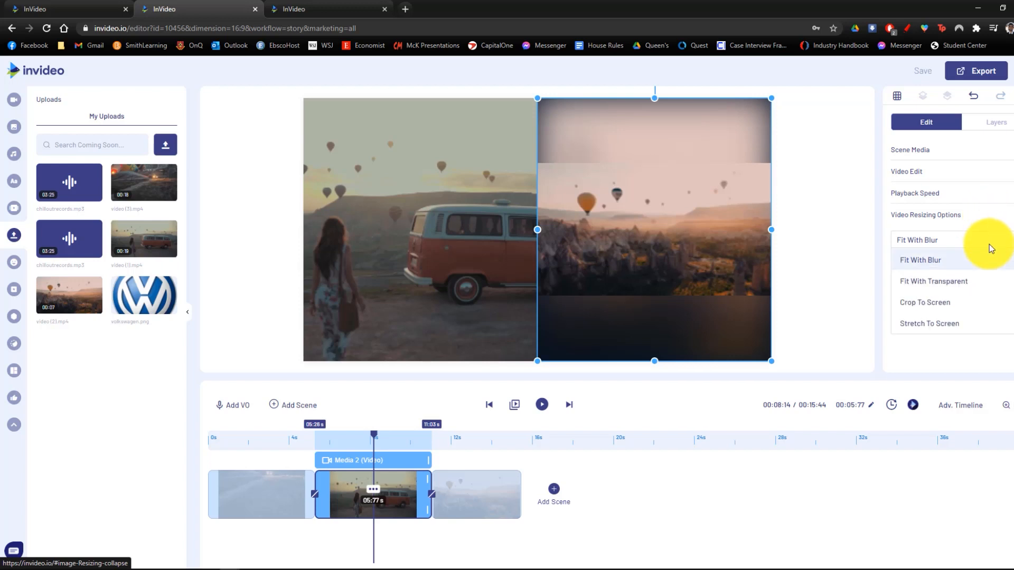
pyautogui.click(986, 302)
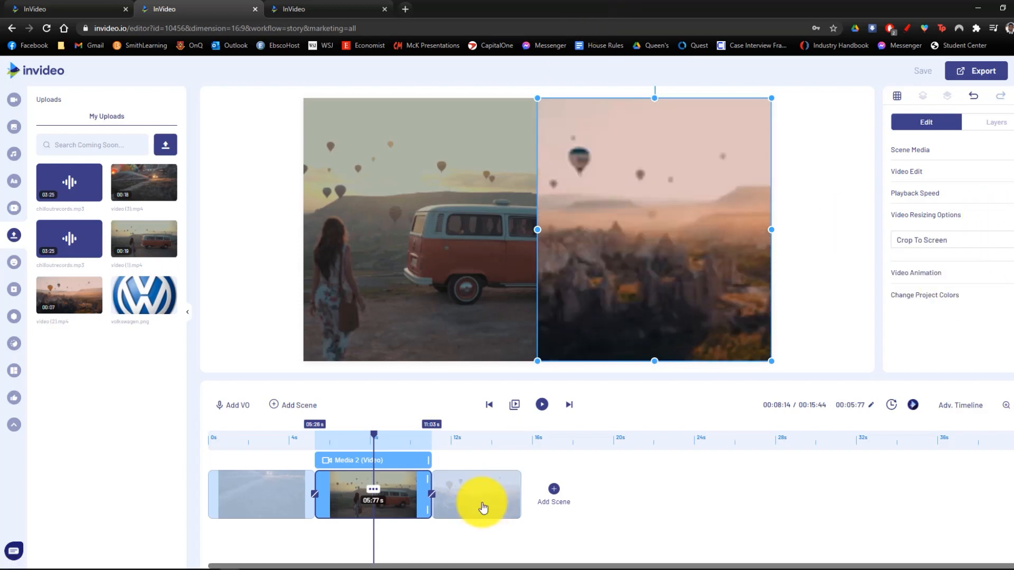
pyautogui.click(359, 436)
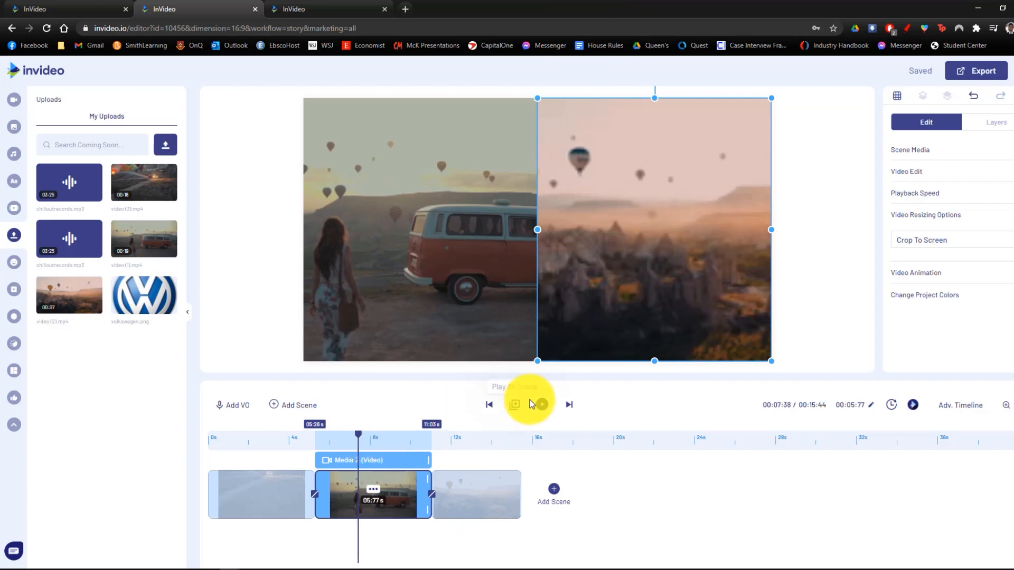
pyautogui.click(544, 406)
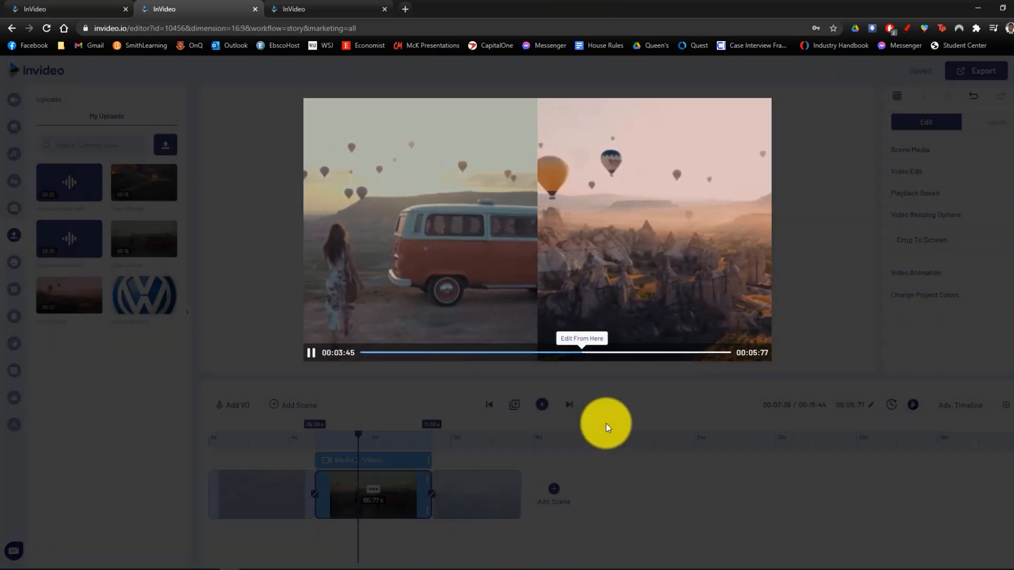
# Close the preview and undo the cropping, the added clip and the split layout in the second scene
pyautogui.click(547, 410)
pyautogui.hotkey('ctrl', 'z')
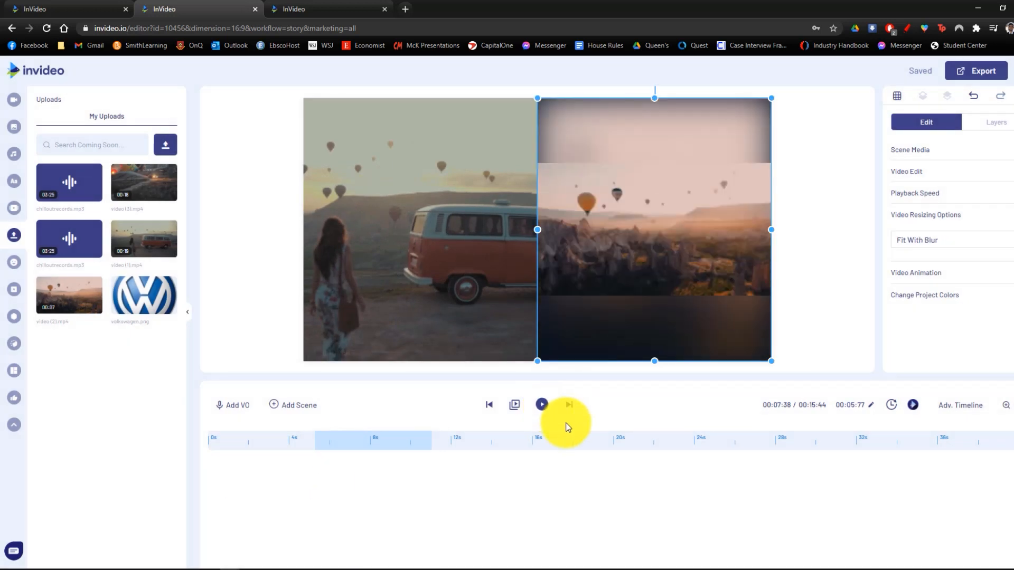
pyautogui.hotkey('ctrl', 'z')
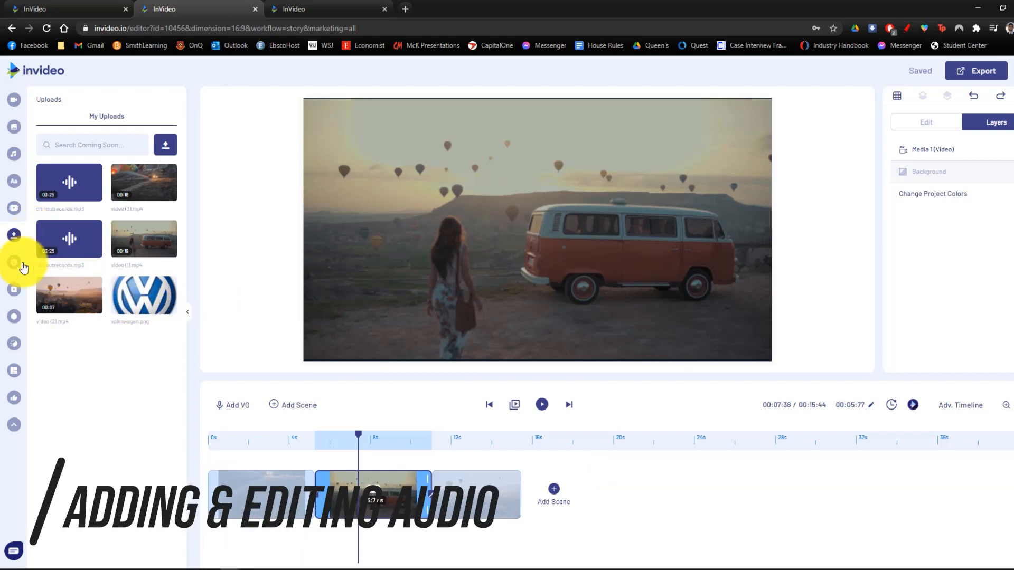
# Browse the music library's genres
pyautogui.click(13, 160)
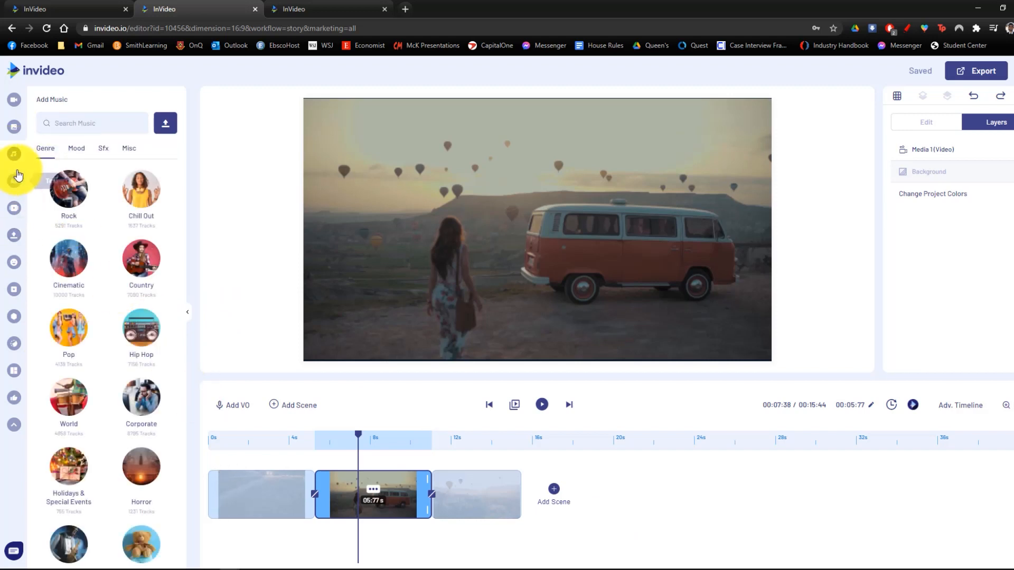
pyautogui.scroll(-5, 152, 300)
pyautogui.scroll(5, 101, 204)
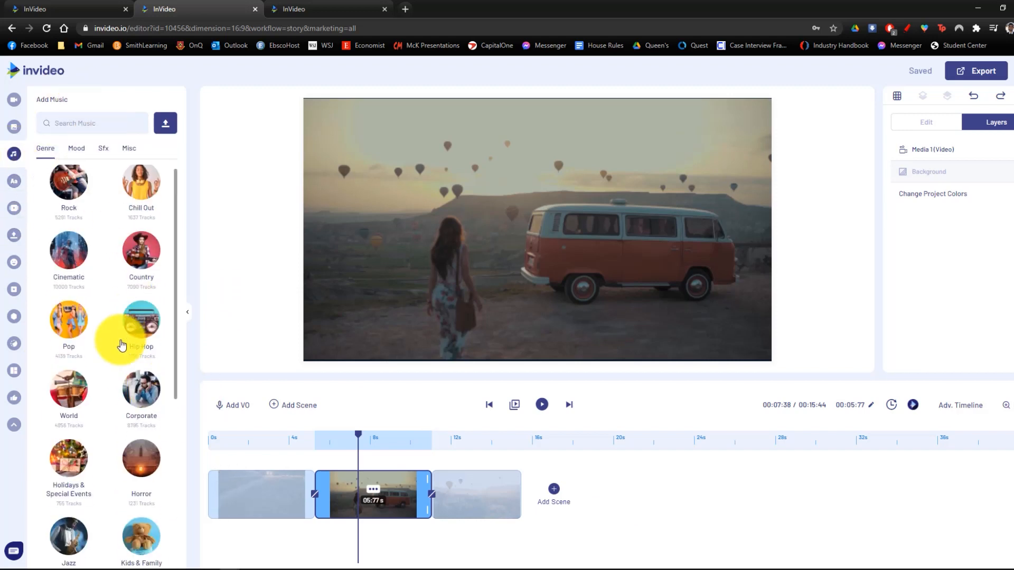
pyautogui.scroll(-5, 113, 343)
pyautogui.scroll(5, 109, 355)
# Add the uploaded chilloutrecords.mp3 to the timeline and move it to start at 0 s
pyautogui.click(23, 241)
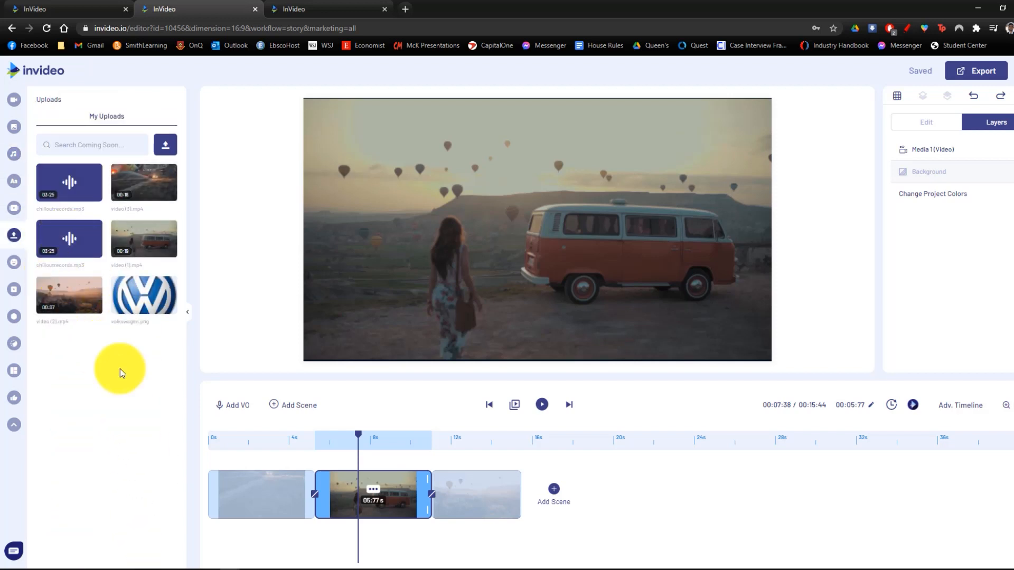
pyautogui.moveTo(74, 239); pyautogui.dragTo(319, 533)
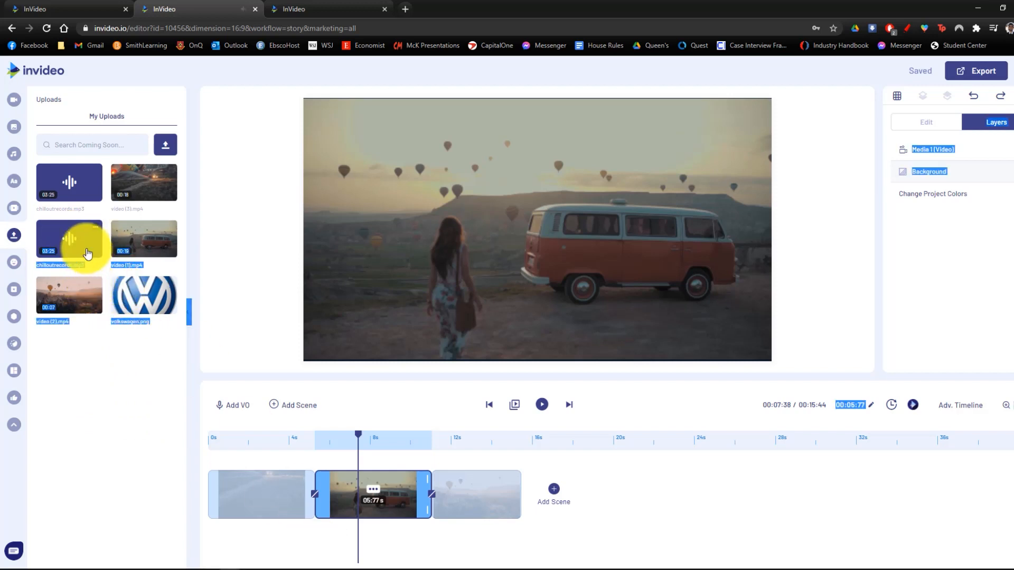
pyautogui.click(87, 254)
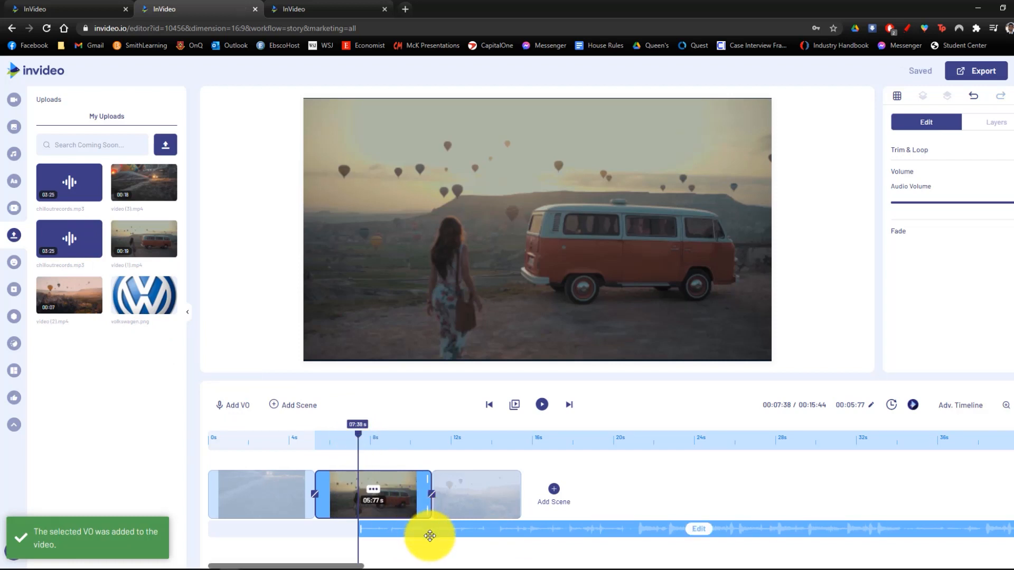
pyautogui.moveTo(481, 532); pyautogui.dragTo(328, 532)
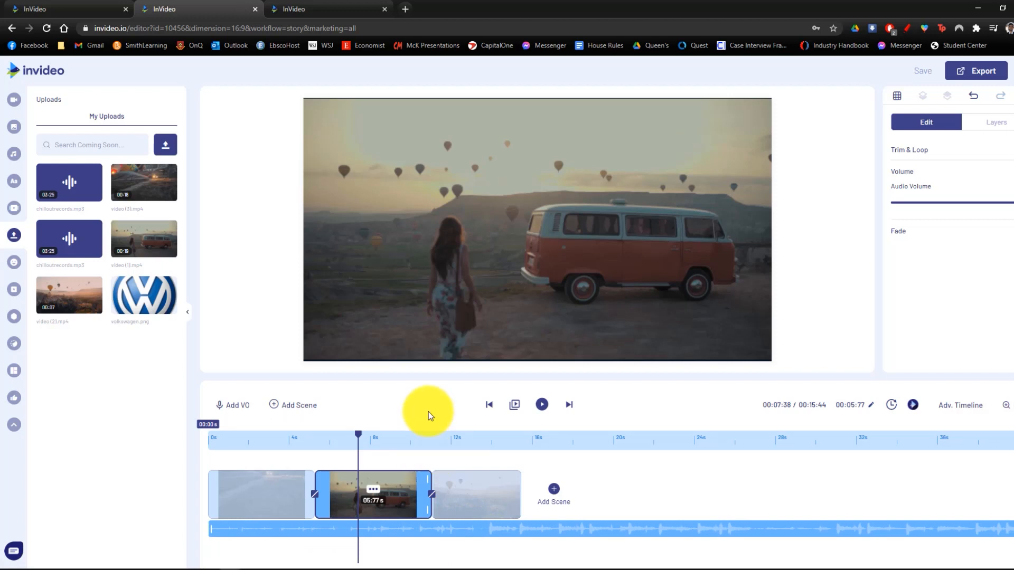
# Look at the voice-over options and choose to import from the uploads
pyautogui.click(229, 407)
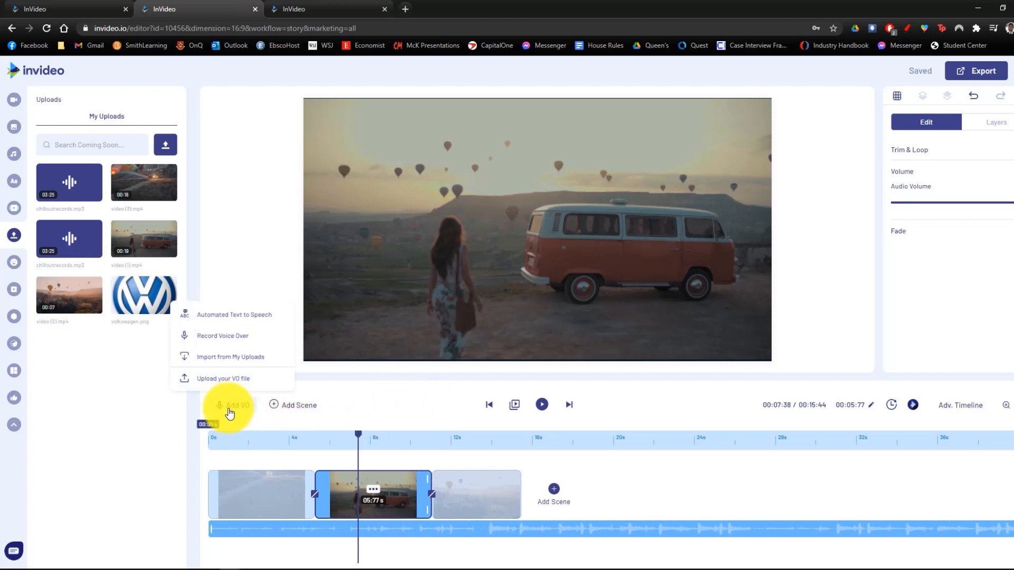
pyautogui.click(244, 358)
pyautogui.moveTo(60, 195)
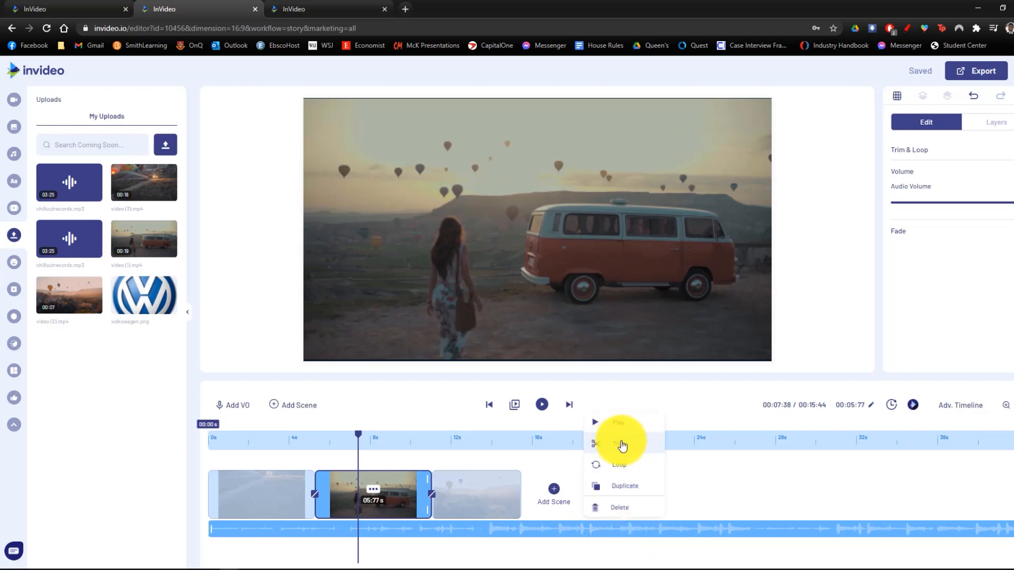
# Trim the chilloutrecords.mp3 track to about its first 15.64 s
pyautogui.click(622, 446)
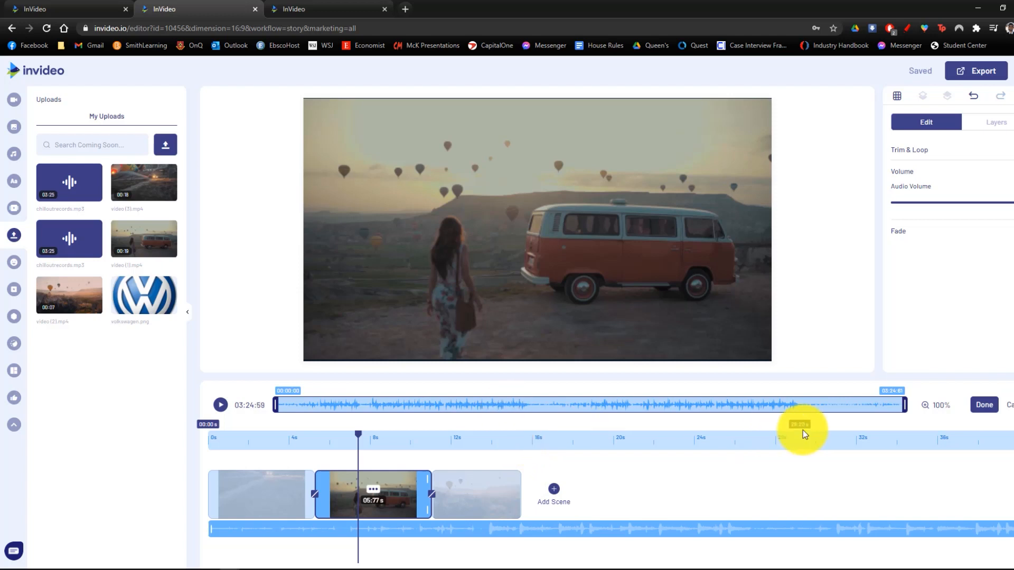
pyautogui.moveTo(905, 404); pyautogui.dragTo(328, 412)
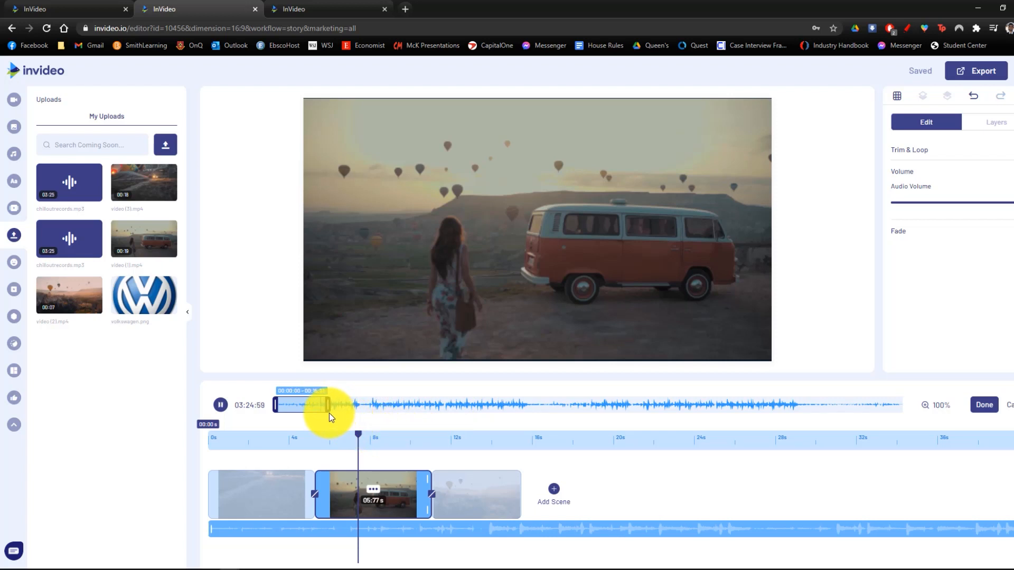
pyautogui.click(984, 410)
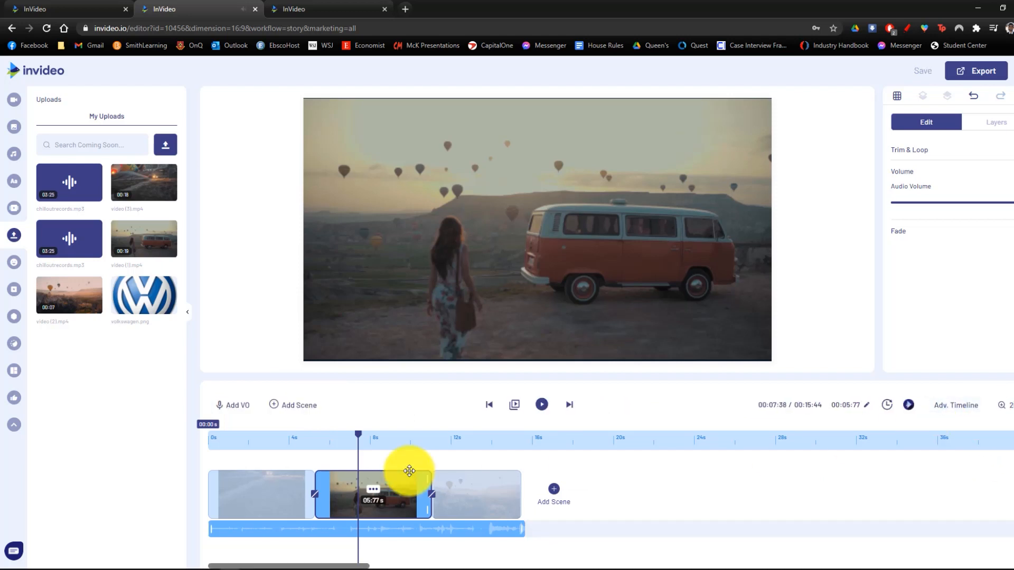
# Set the trimmed audio track's volume to about 25% and open its fade settings
pyautogui.click(482, 531)
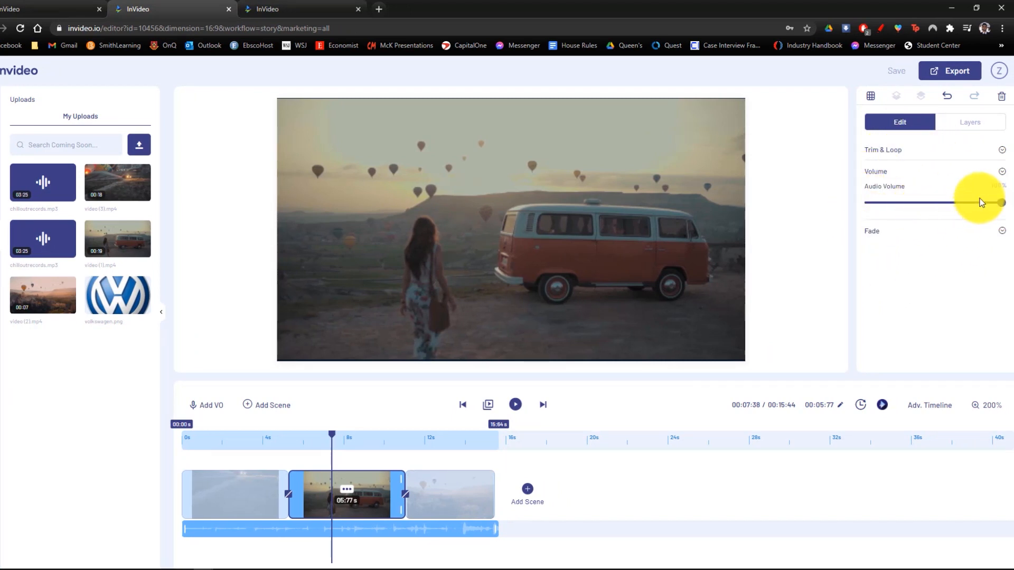
pyautogui.moveTo(1004, 208); pyautogui.dragTo(900, 204)
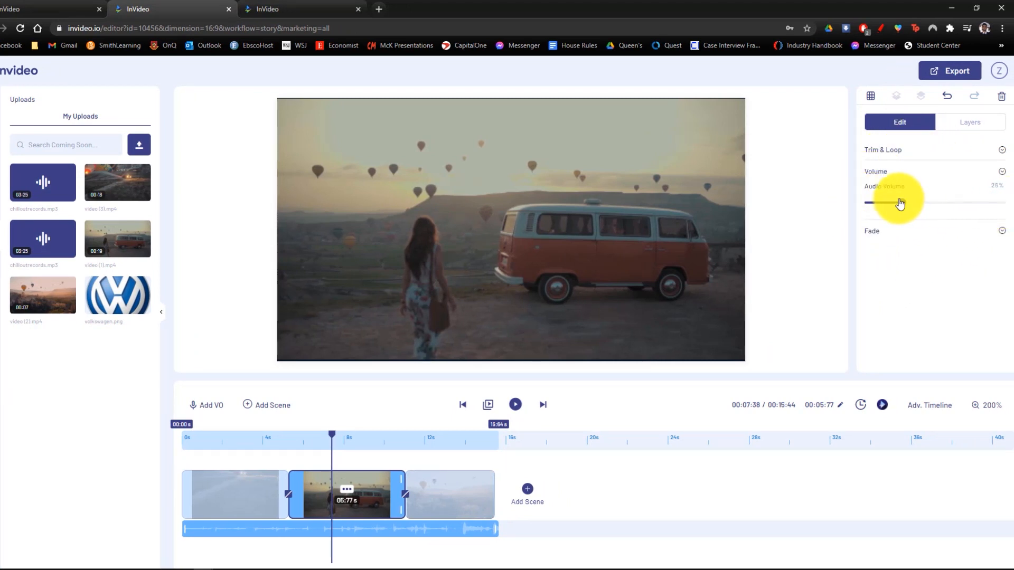
pyautogui.click(998, 231)
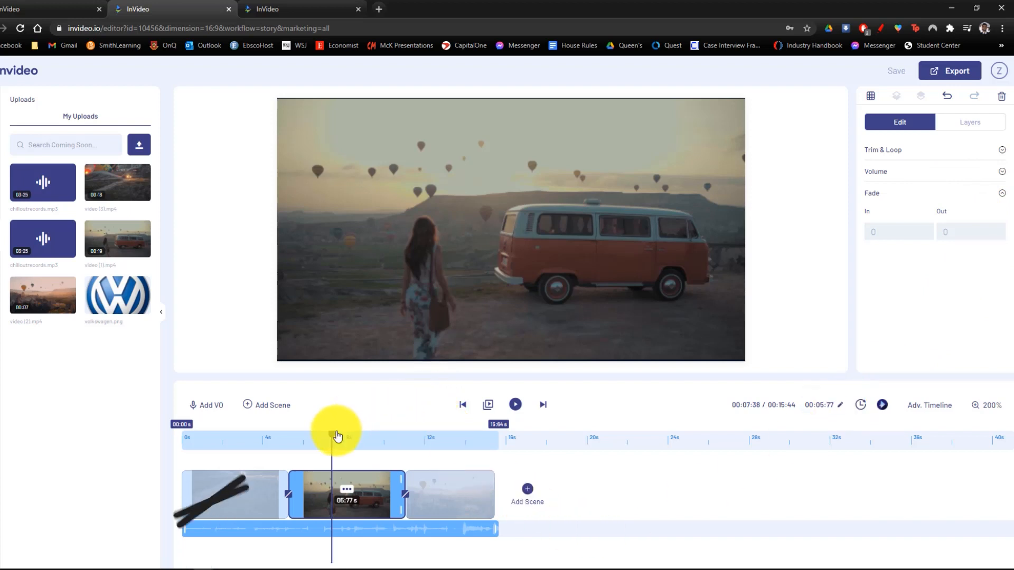
# Move the playhead to about 13 s in the third scene and add a heading text box there
pyautogui.moveTo(338, 436); pyautogui.dragTo(447, 441)
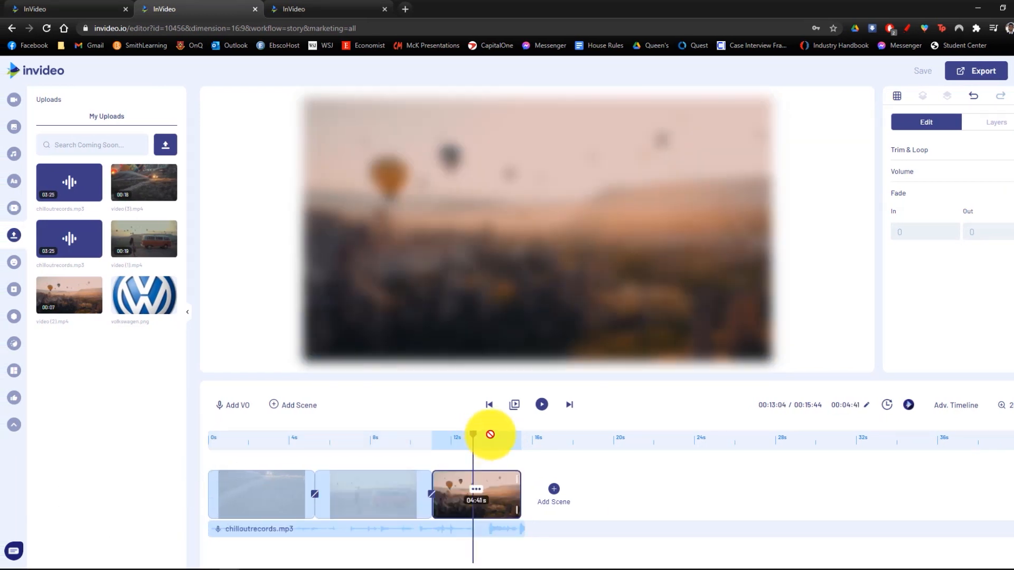
pyautogui.click(30, 185)
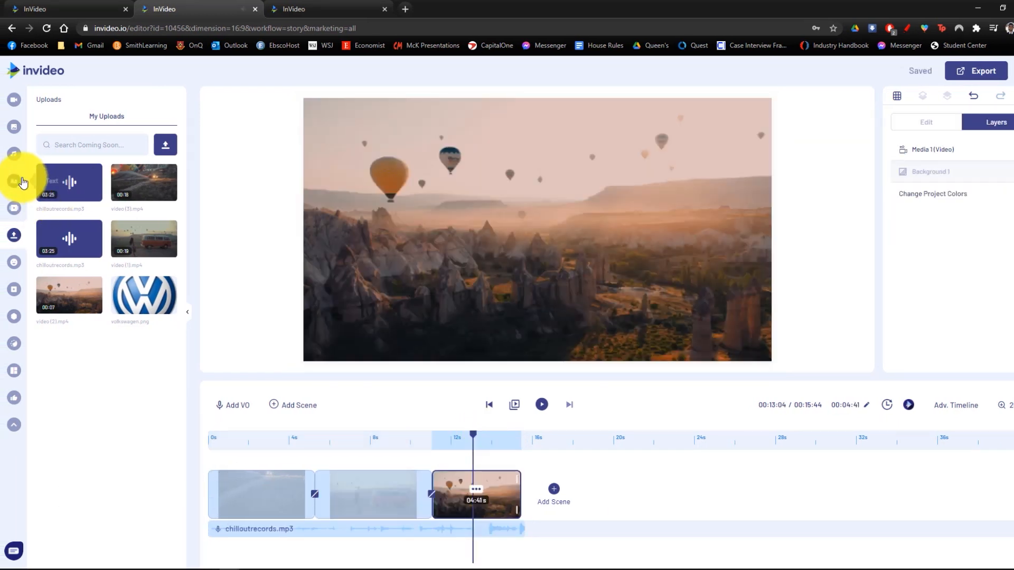
pyautogui.click(19, 181)
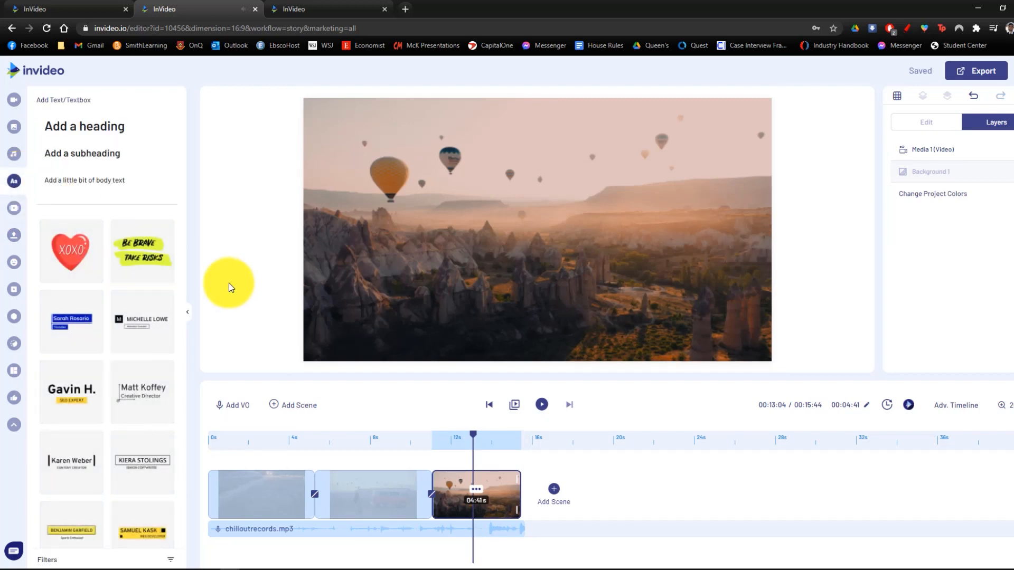
pyautogui.moveTo(114, 138); pyautogui.dragTo(287, 151)
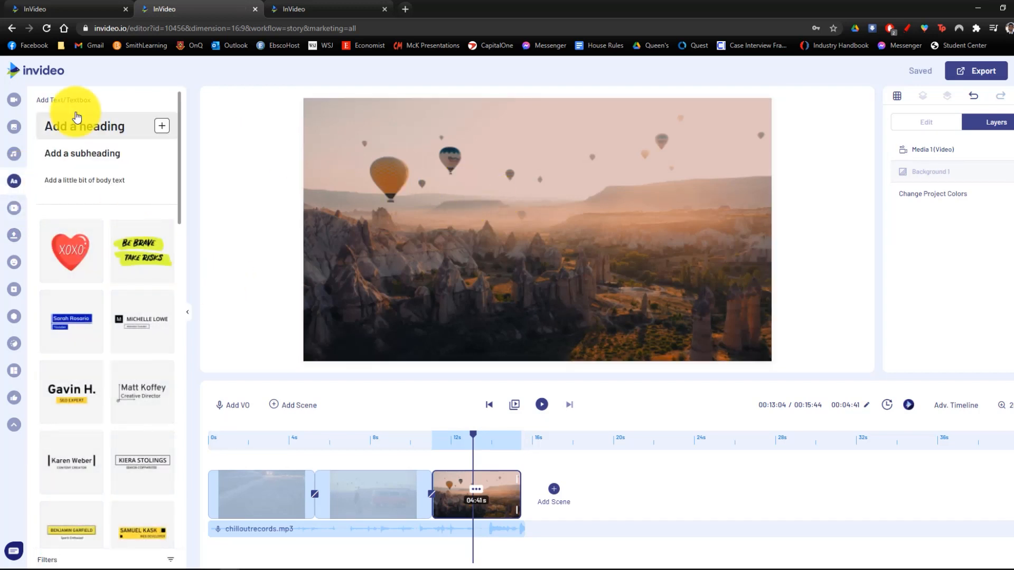
pyautogui.click(162, 129)
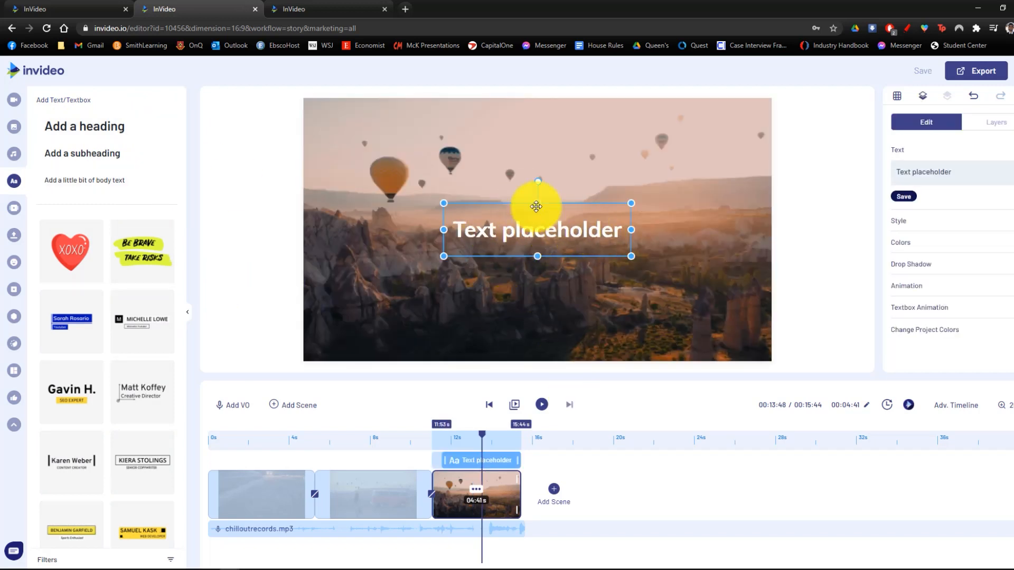
# Delete the placeholder heading text box from the third scene
pyautogui.doubleClick(543, 231)
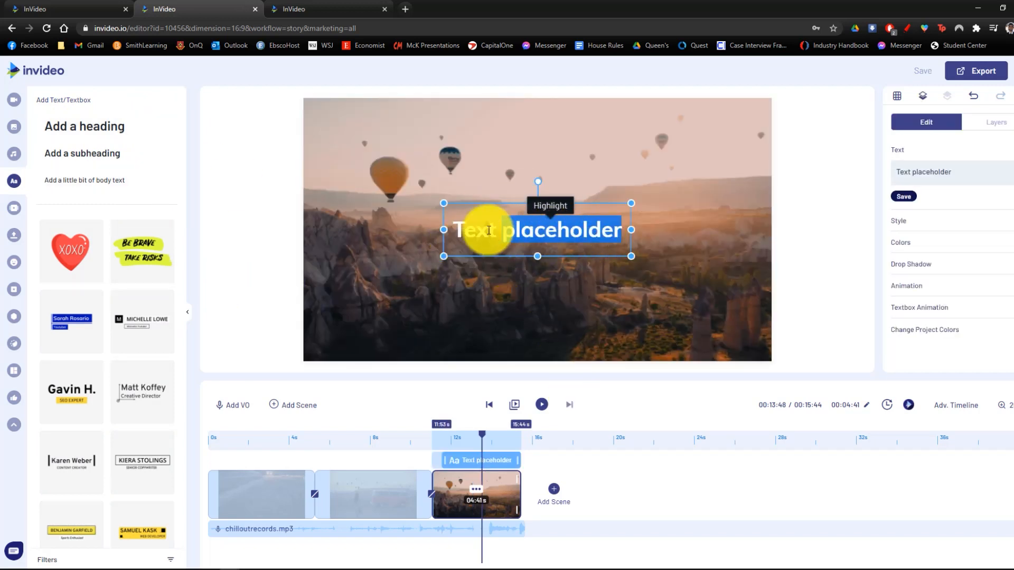
pyautogui.click(449, 228)
pyautogui.click(459, 229)
pyautogui.click(475, 236)
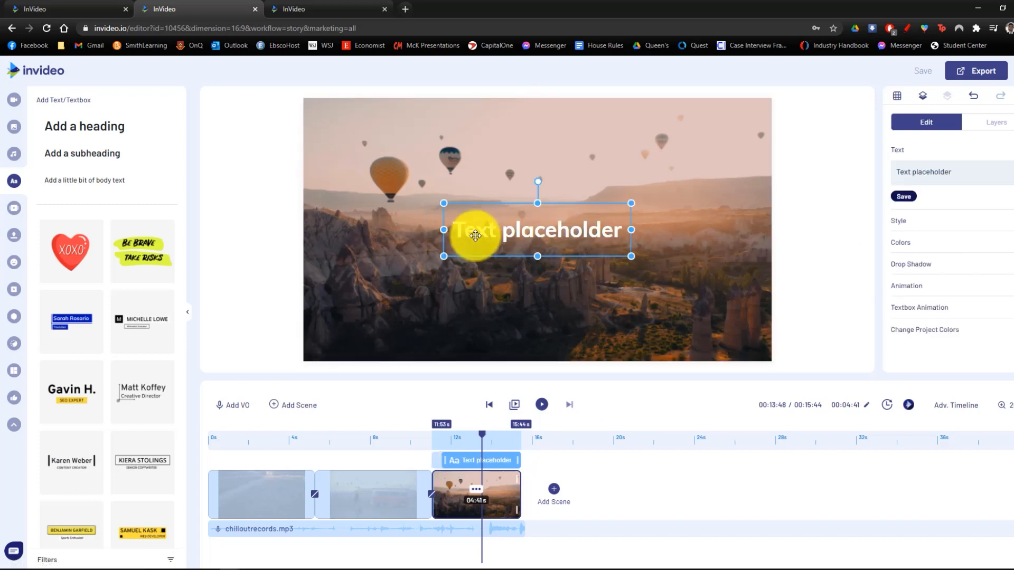
pyautogui.click(473, 237)
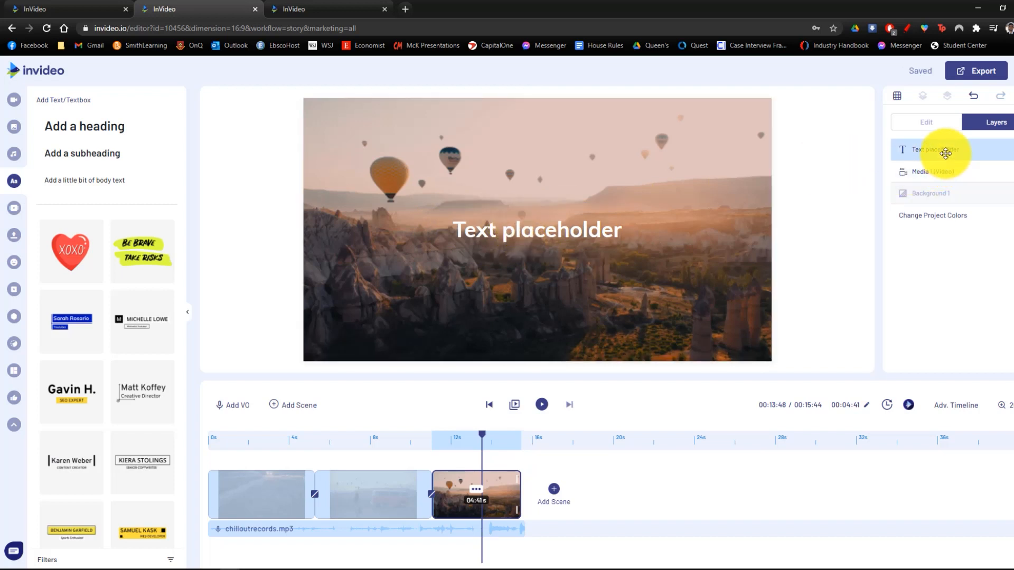
pyautogui.click(946, 153)
pyautogui.press('Delete')
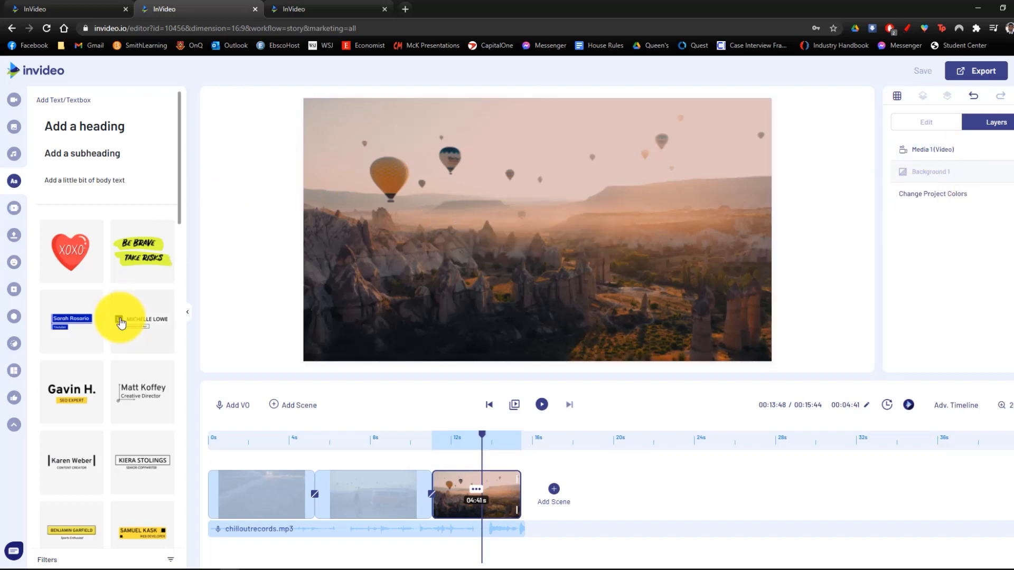
# Add the name title template with vertical side bars and a CONTENT CREATOR subtitle, and centre it in the third scene
pyautogui.scroll(-2, 126, 335)
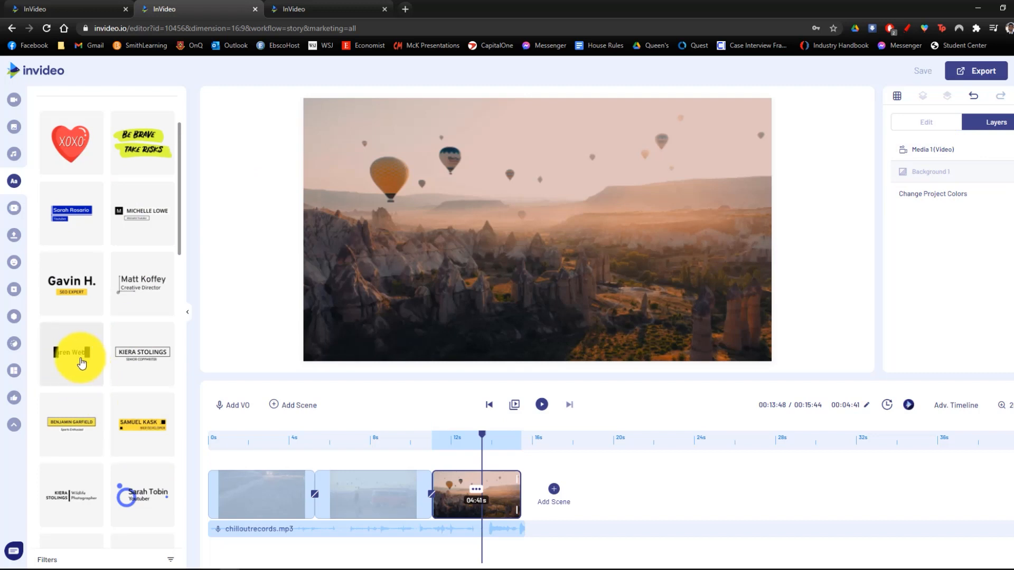
pyautogui.click(546, 245)
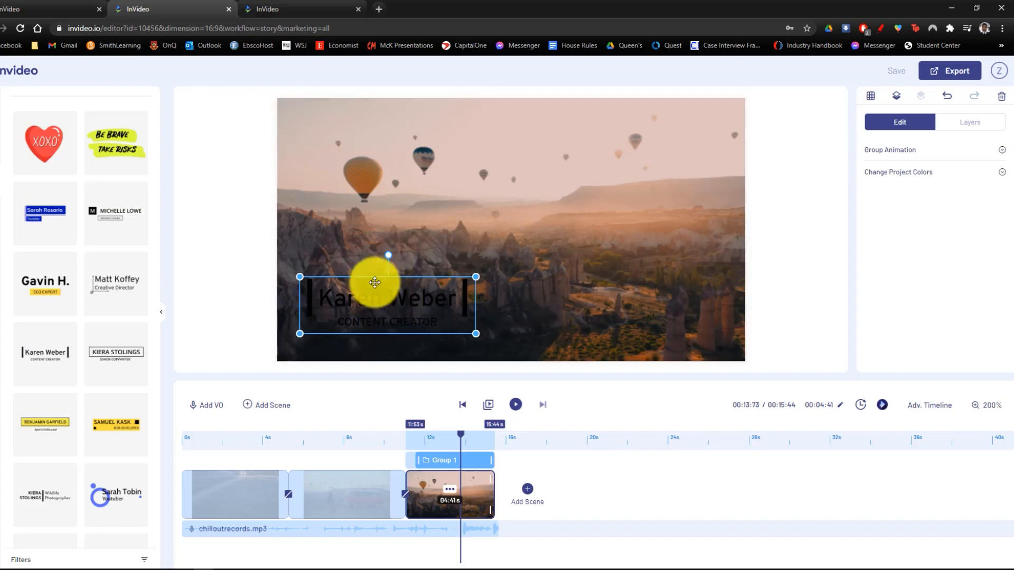
pyautogui.moveTo(379, 291); pyautogui.dragTo(519, 191)
pyautogui.moveTo(461, 288); pyautogui.dragTo(470, 236)
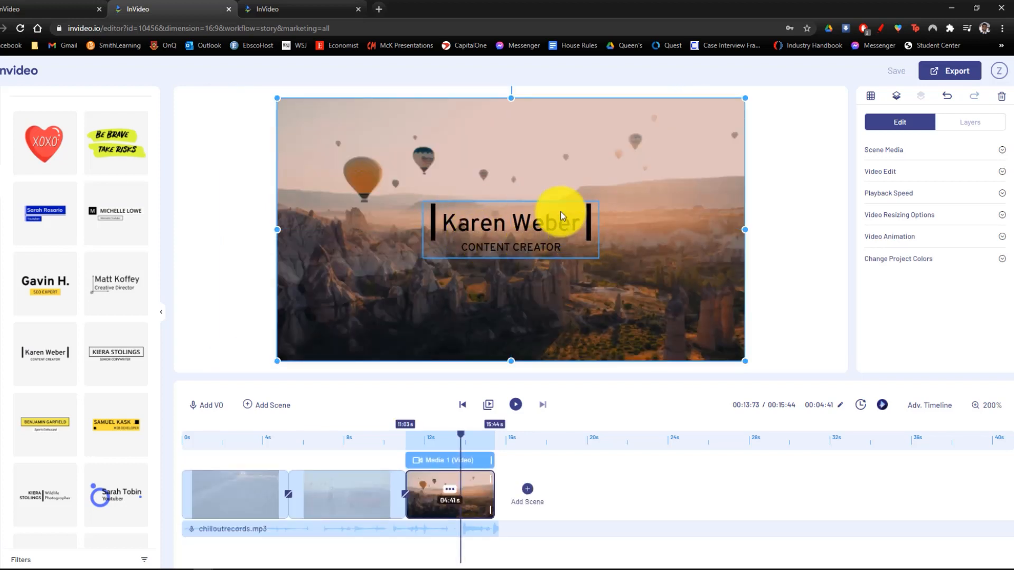
# Enlarge the title group to roughly two thirds of the frame's width and recentre it
pyautogui.click(544, 236)
pyautogui.moveTo(599, 258); pyautogui.dragTo(722, 297)
pyautogui.moveTo(662, 259); pyautogui.dragTo(600, 239)
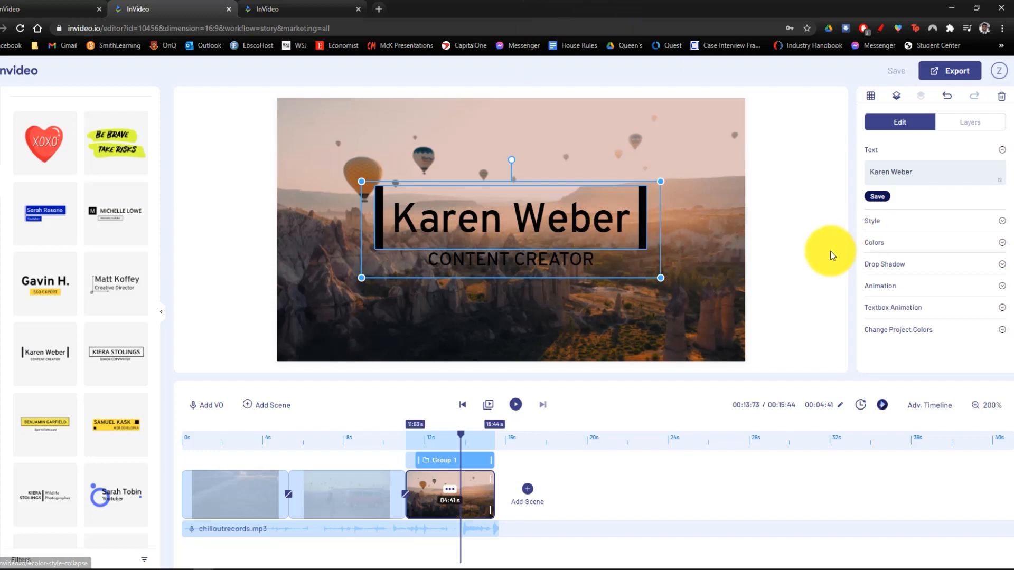
# Replace the name in the title group's main line with LIVE HAPPILY
pyautogui.click(619, 225)
pyautogui.click(551, 227)
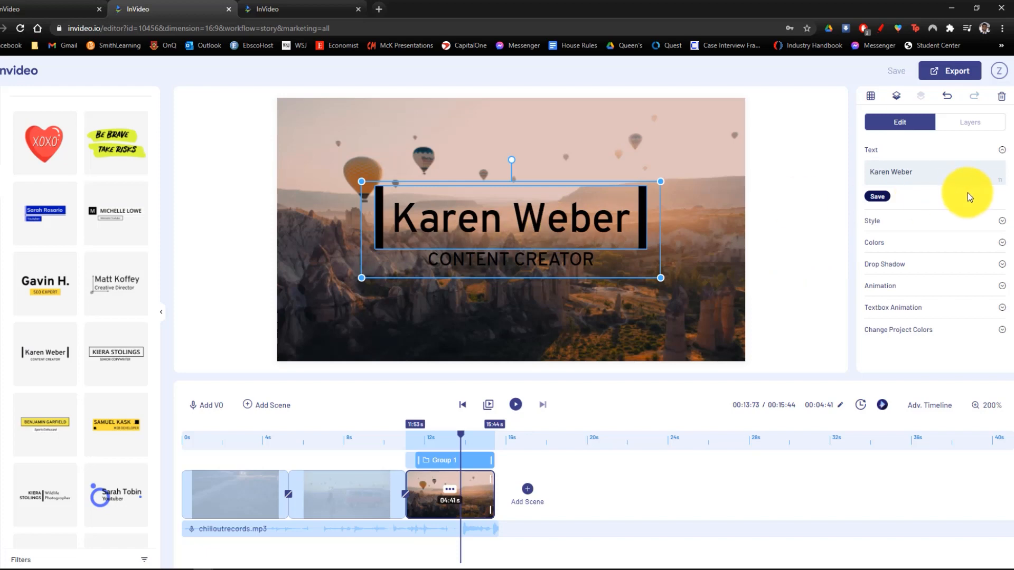
pyautogui.moveTo(963, 172); pyautogui.dragTo(775, 180)
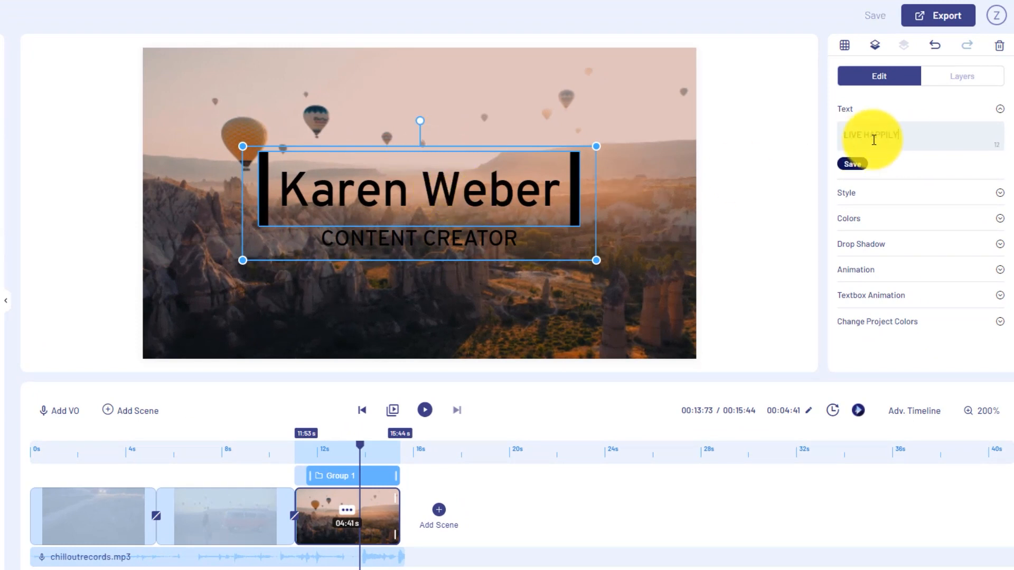
pyautogui.click(851, 164)
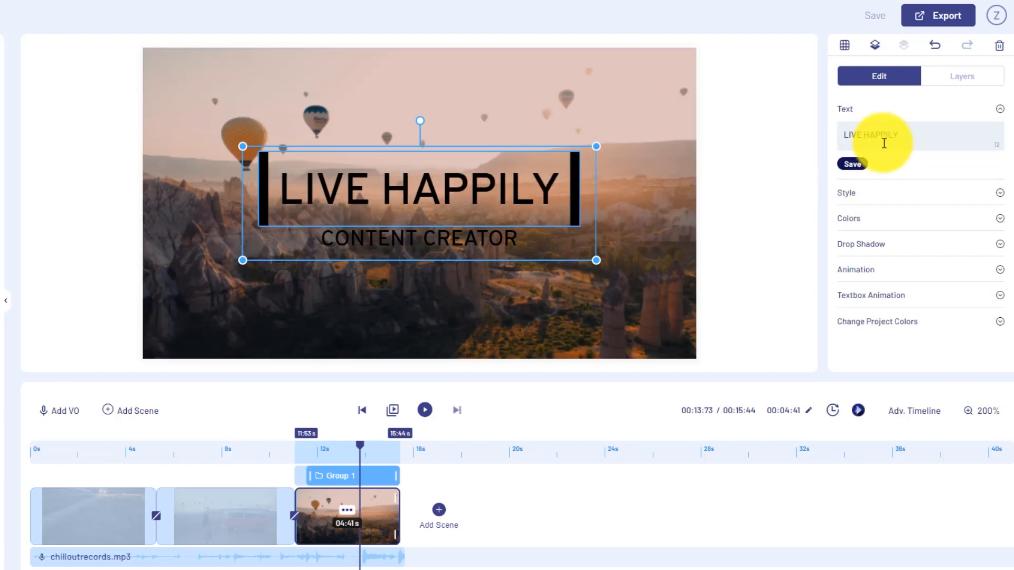
# Change the LIVE HAPPILY line's primary font to Oxanium
pyautogui.click(916, 192)
pyautogui.scroll(-1, 915, 166)
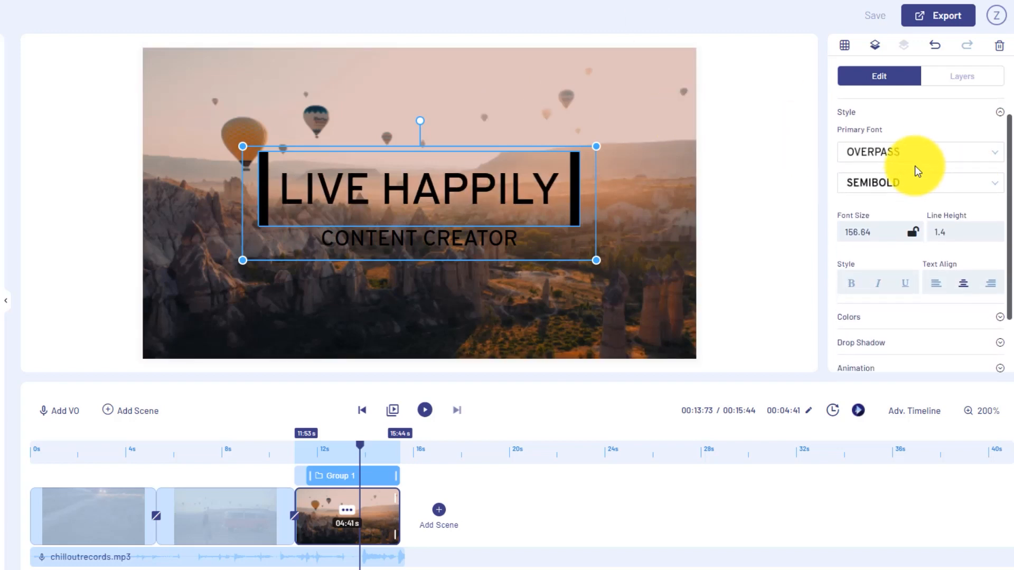
pyautogui.click(908, 148)
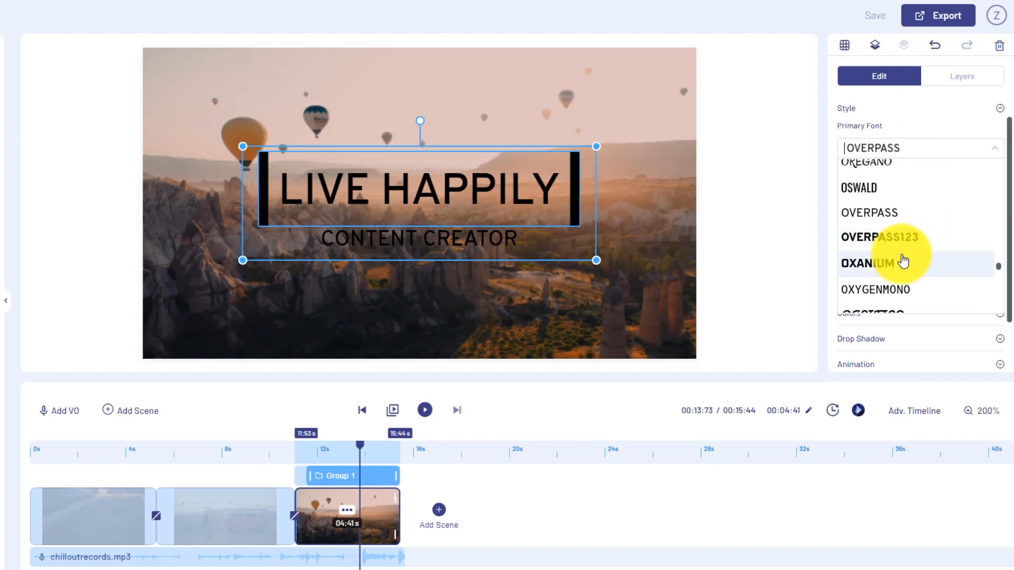
pyautogui.click(931, 266)
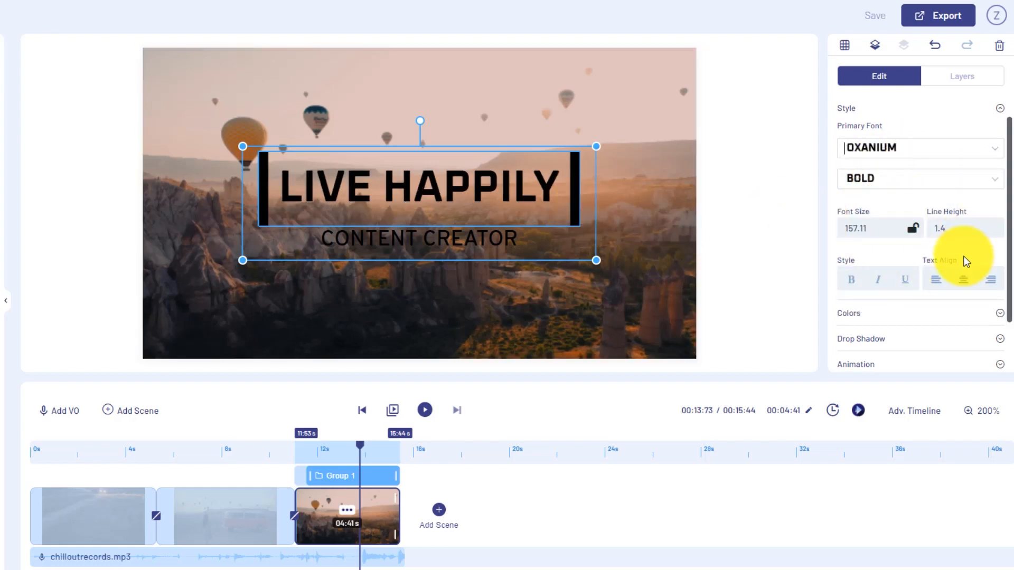
# Set both the text colour and the box colour of the LIVE HAPPILY line to white
pyautogui.scroll(-1, 940, 311)
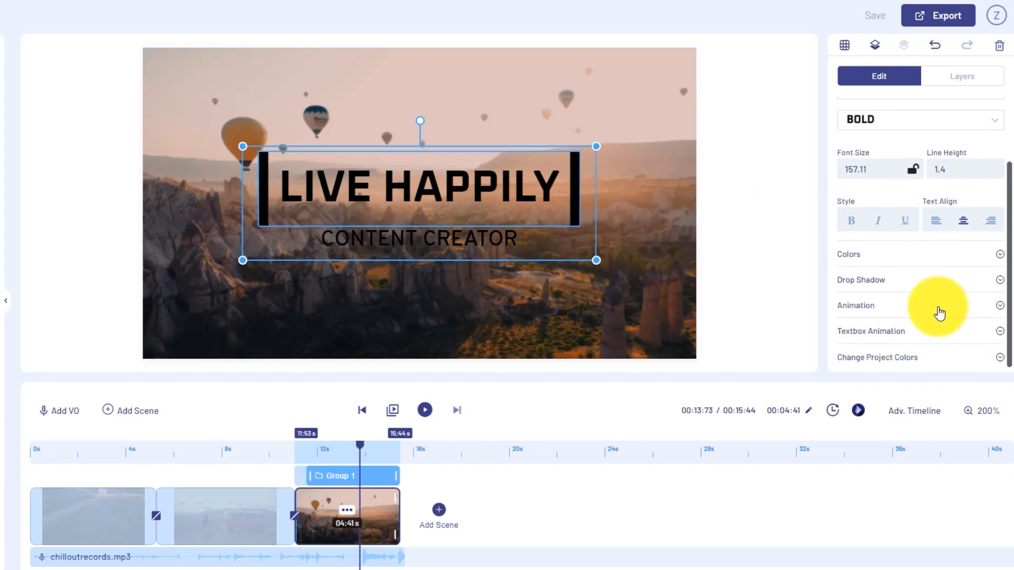
pyautogui.click(903, 251)
pyautogui.click(850, 155)
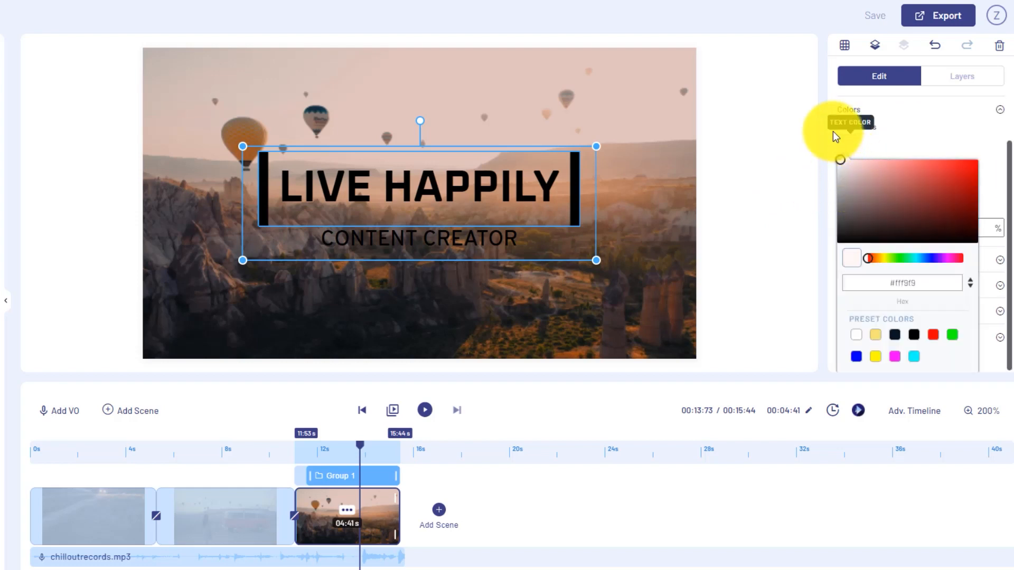
pyautogui.click(838, 161)
pyautogui.click(901, 154)
pyautogui.click(846, 191)
pyautogui.click(840, 210)
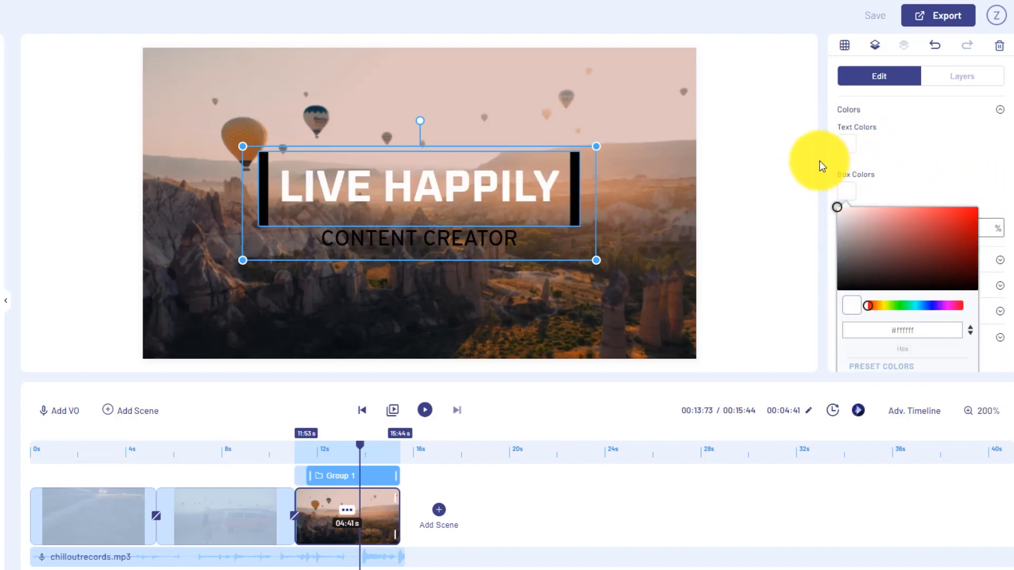
pyautogui.click(815, 163)
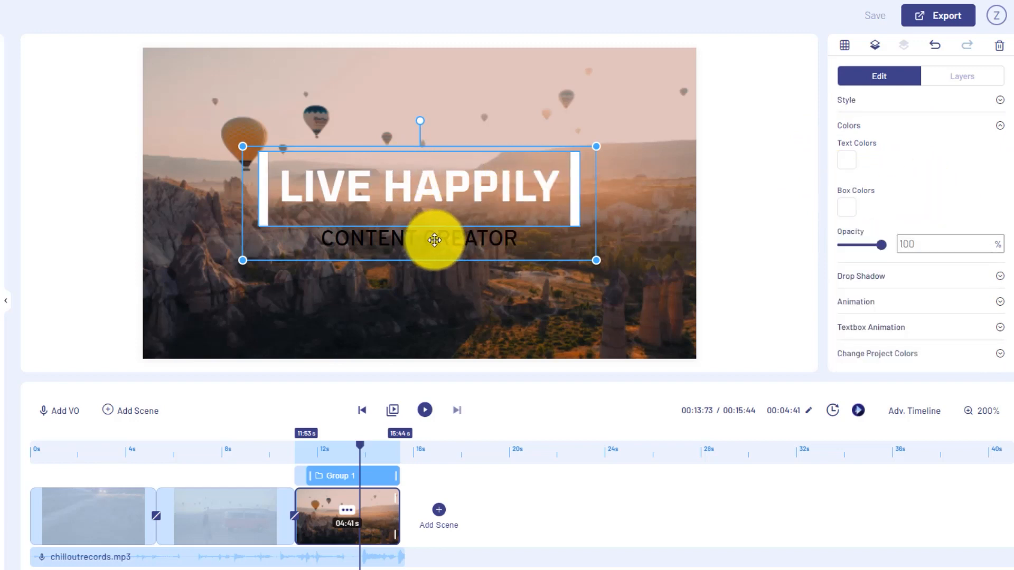
# Replace the CONTENT CREATOR subtitle with WITH VOLKSWAGEN
pyautogui.click(394, 240)
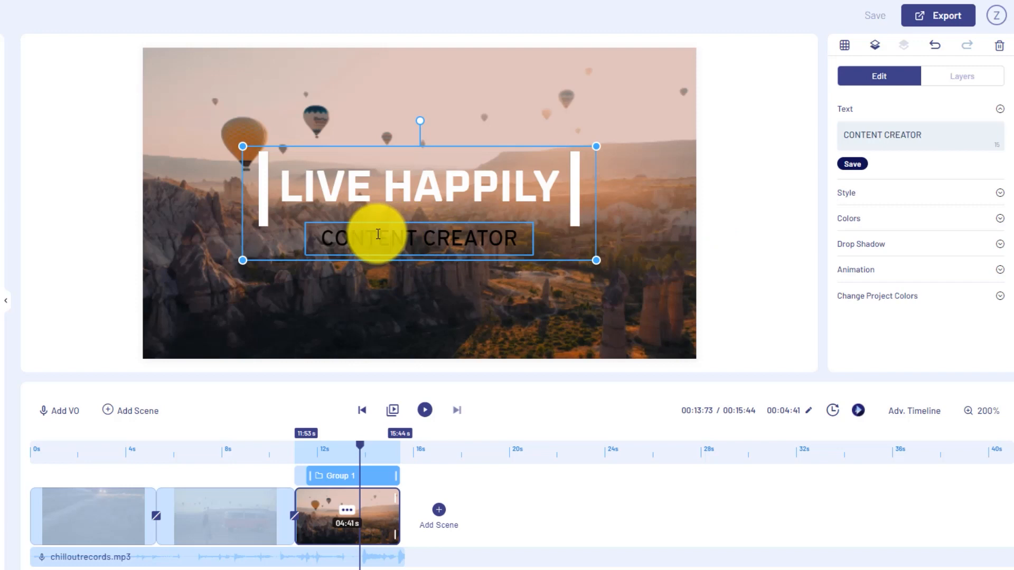
pyautogui.click(950, 136)
pyautogui.hotkey('ctrl', 'a')
pyautogui.press('BackSpace')
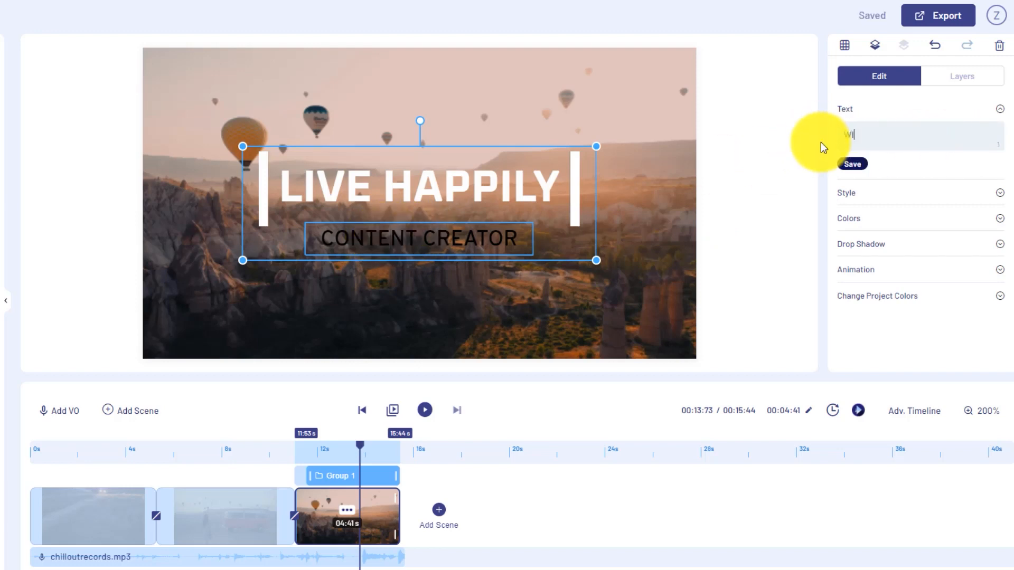
pyautogui.write('WITH VOLKSWAGEN')
pyautogui.click(851, 164)
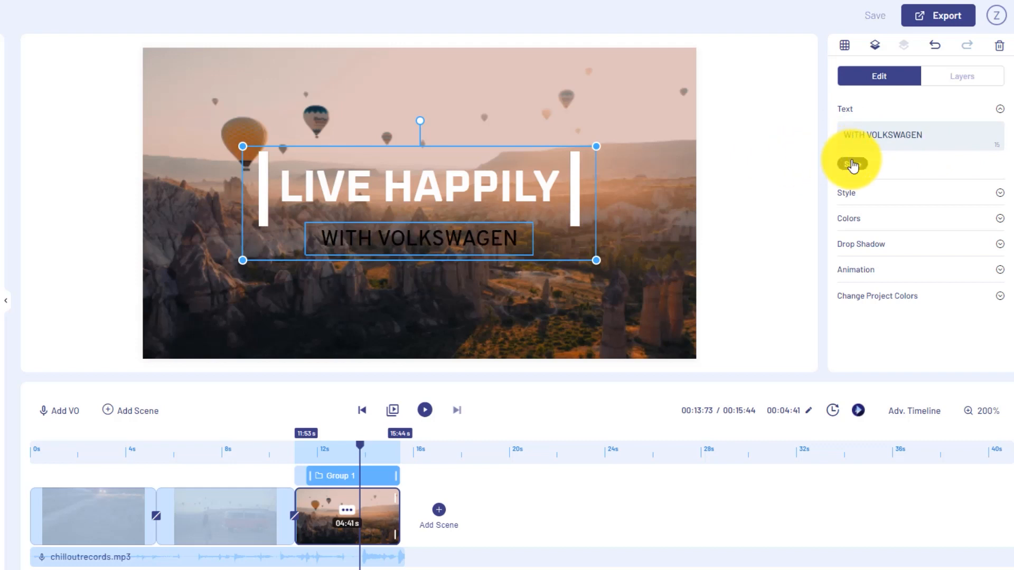
# Set the WITH VOLKSWAGEN subtitle's font to Oxanium and its text colour to white
pyautogui.click(869, 196)
pyautogui.click(896, 175)
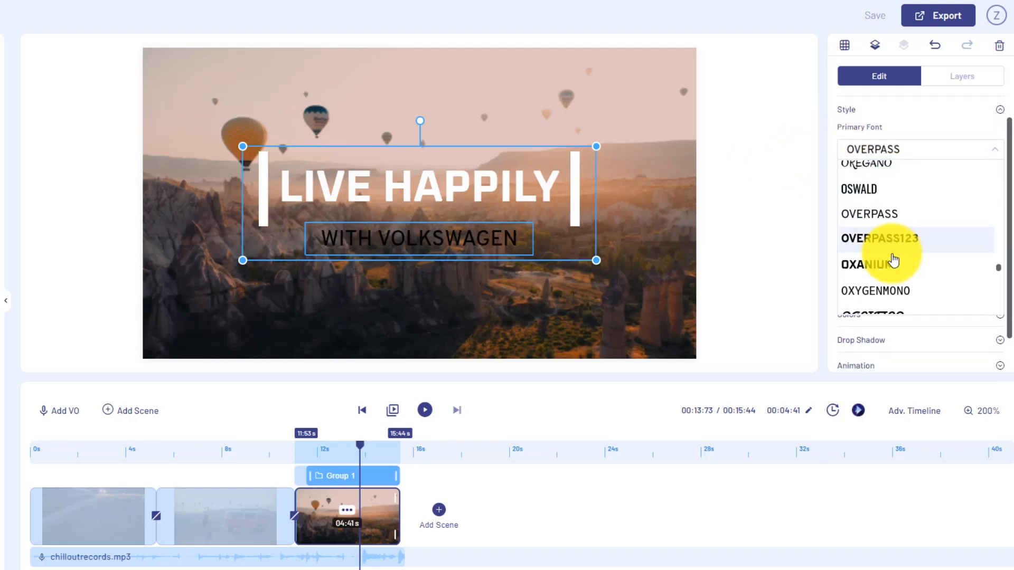
pyautogui.click(892, 262)
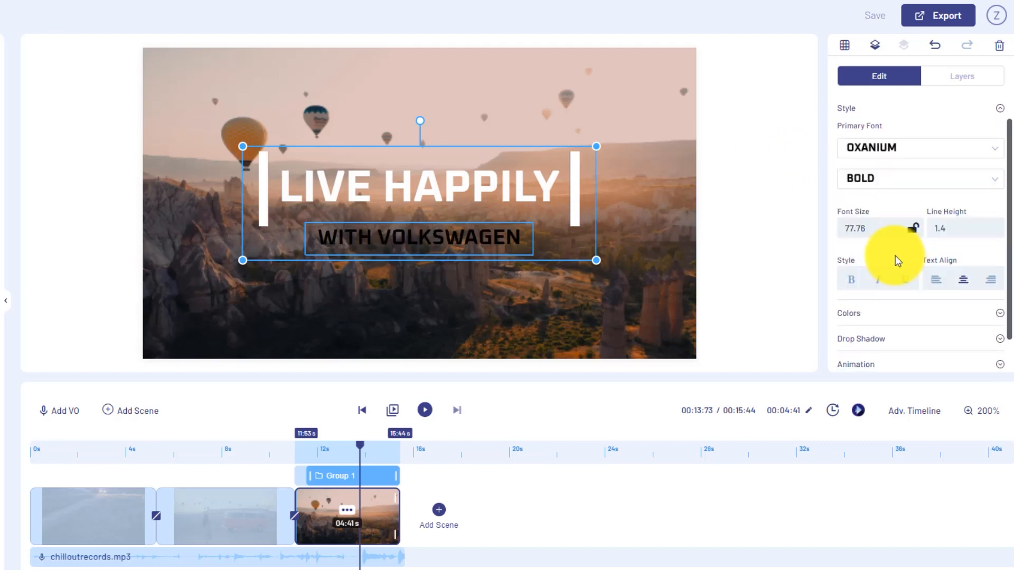
pyautogui.click(891, 314)
pyautogui.click(850, 178)
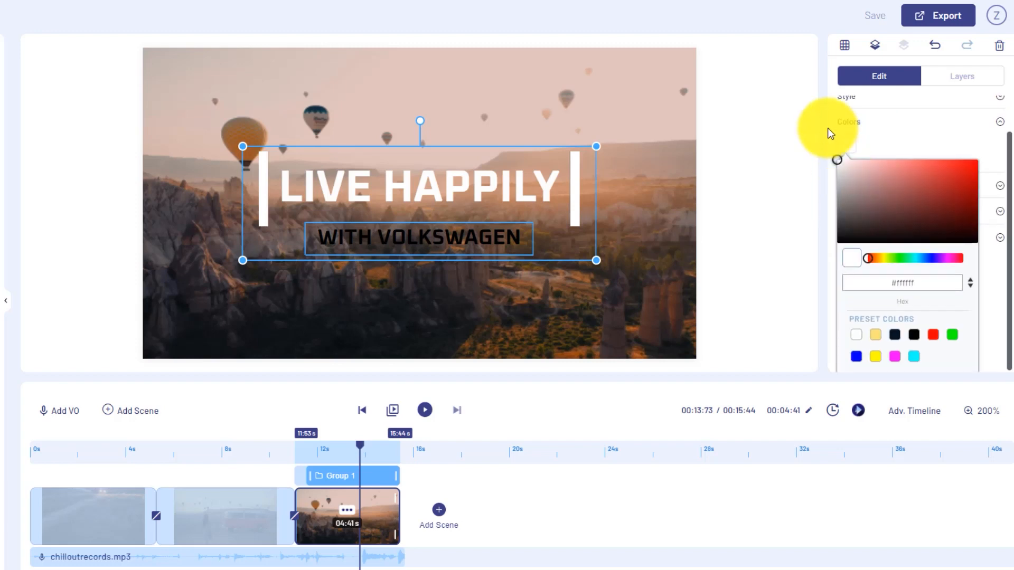
pyautogui.click(828, 128)
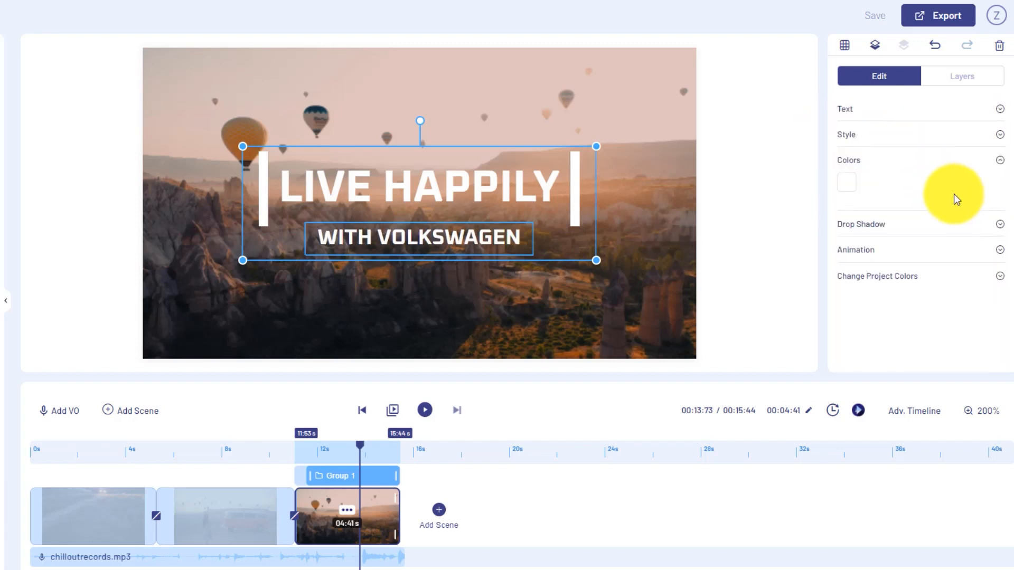
# Play the third scene from about 11.2 s to preview the title's animation
pyautogui.click(300, 454)
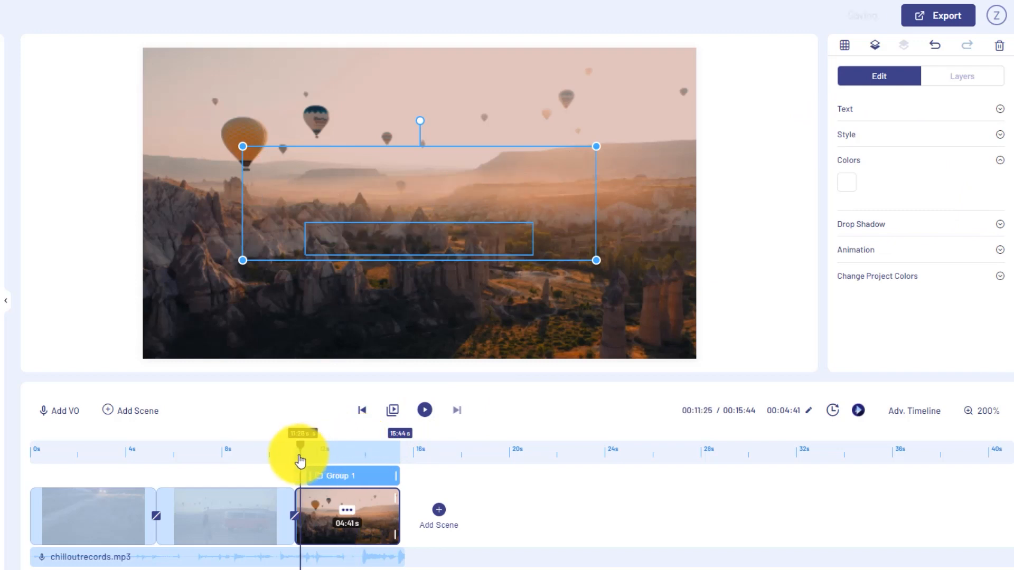
pyautogui.click(424, 413)
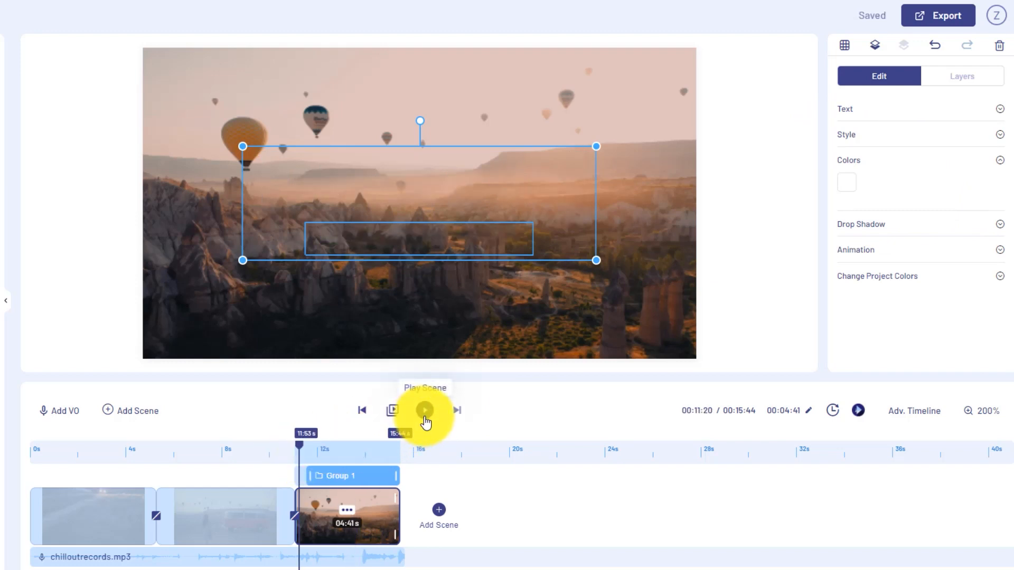
pyautogui.click(425, 412)
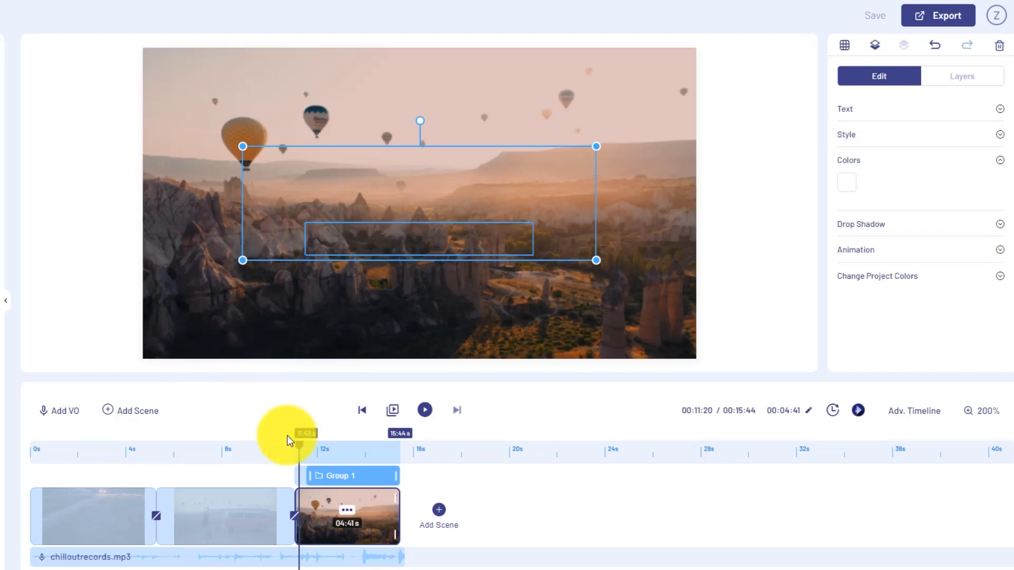
# Give the LIVE HAPPILY text a Fade Out exit animation and open its textbox animation settings
pyautogui.moveTo(296, 447); pyautogui.dragTo(339, 448)
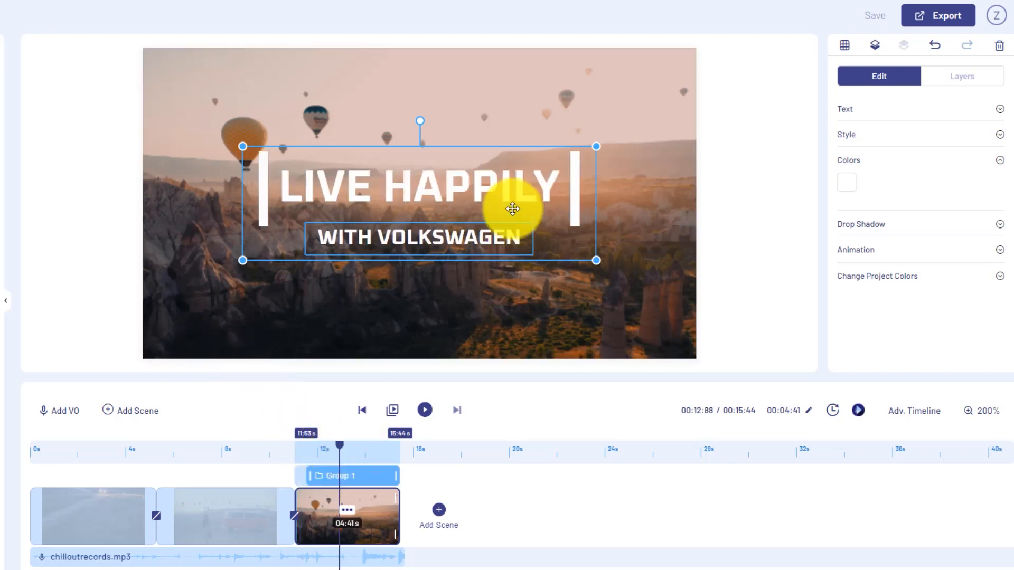
pyautogui.click(497, 184)
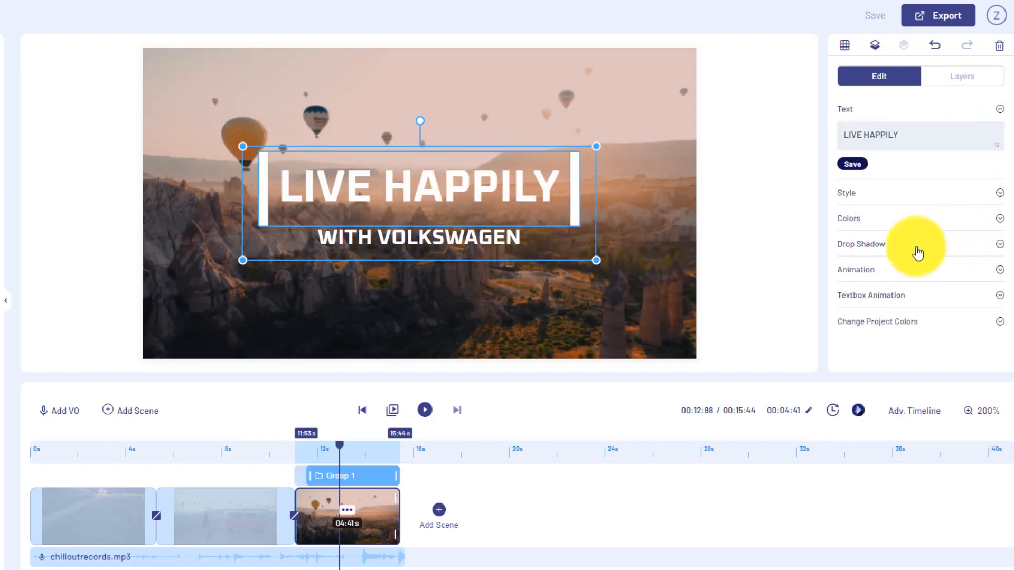
pyautogui.click(894, 270)
pyautogui.scroll(-3, 928, 264)
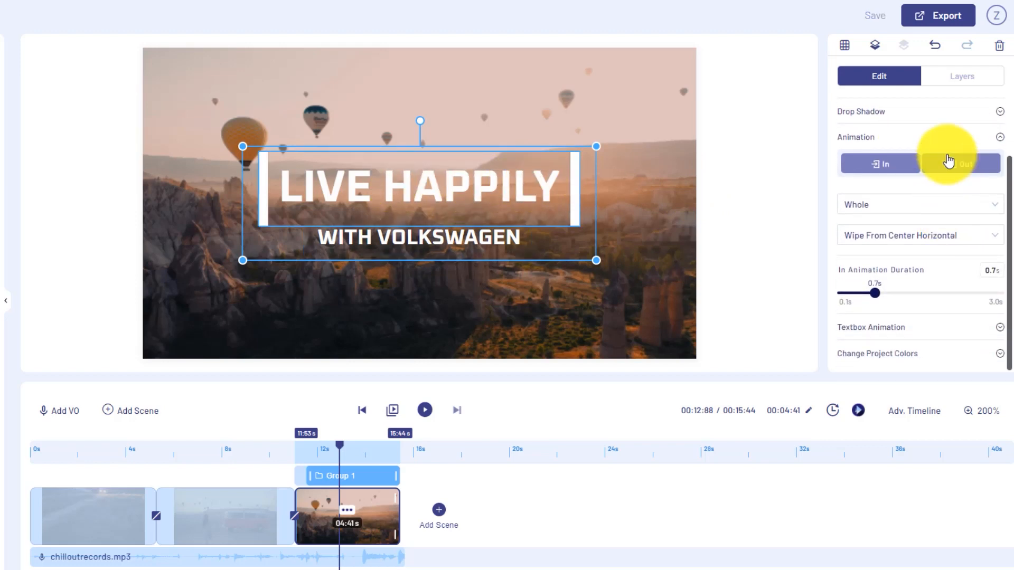
pyautogui.click(952, 166)
pyautogui.click(918, 235)
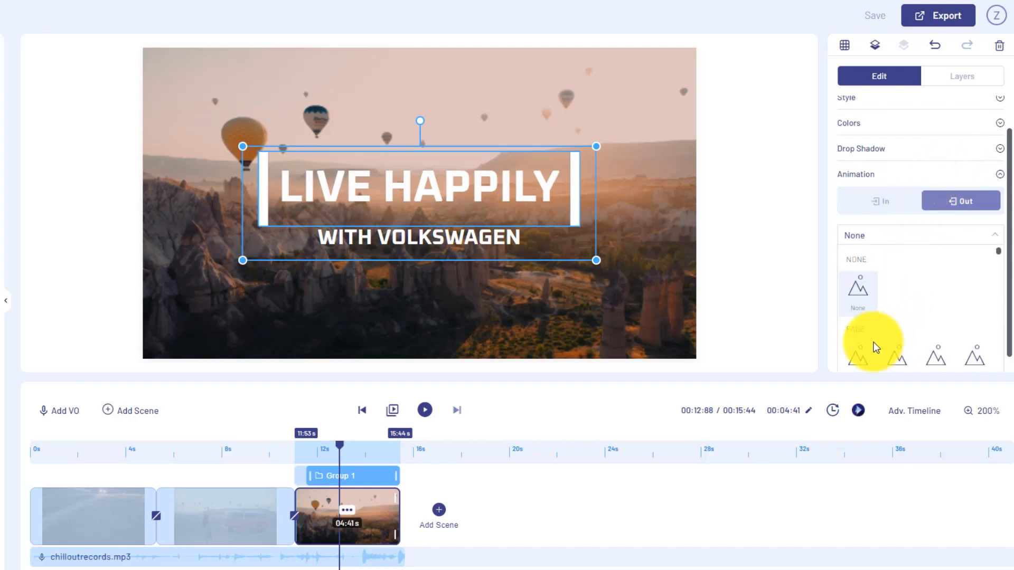
pyautogui.scroll(2, 871, 327)
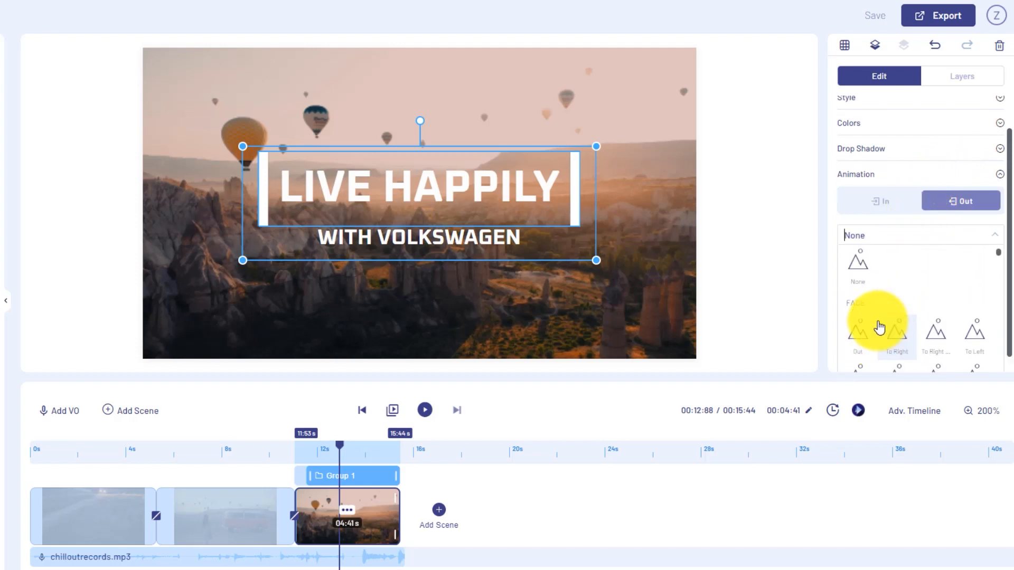
pyautogui.click(861, 357)
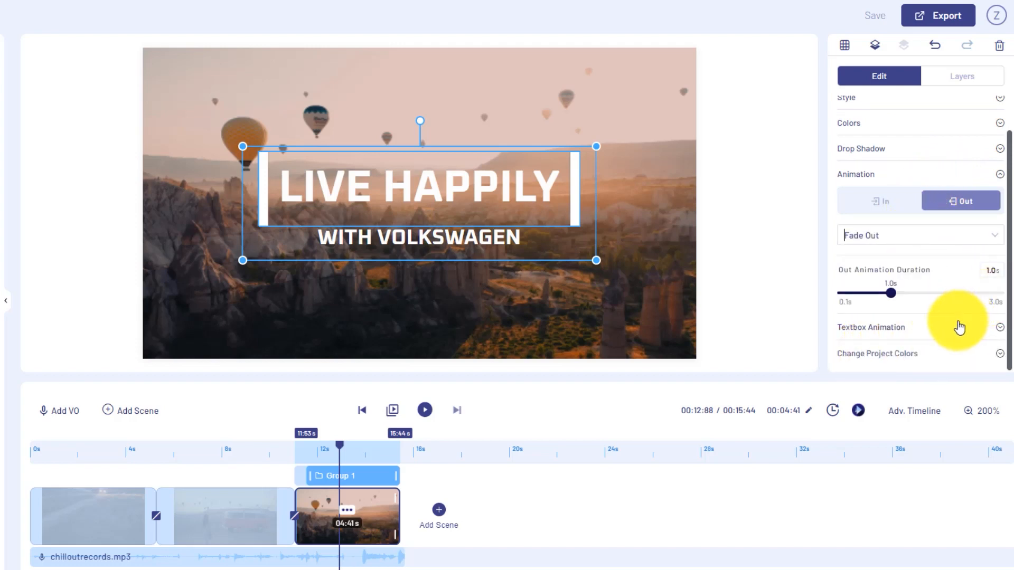
pyautogui.click(912, 330)
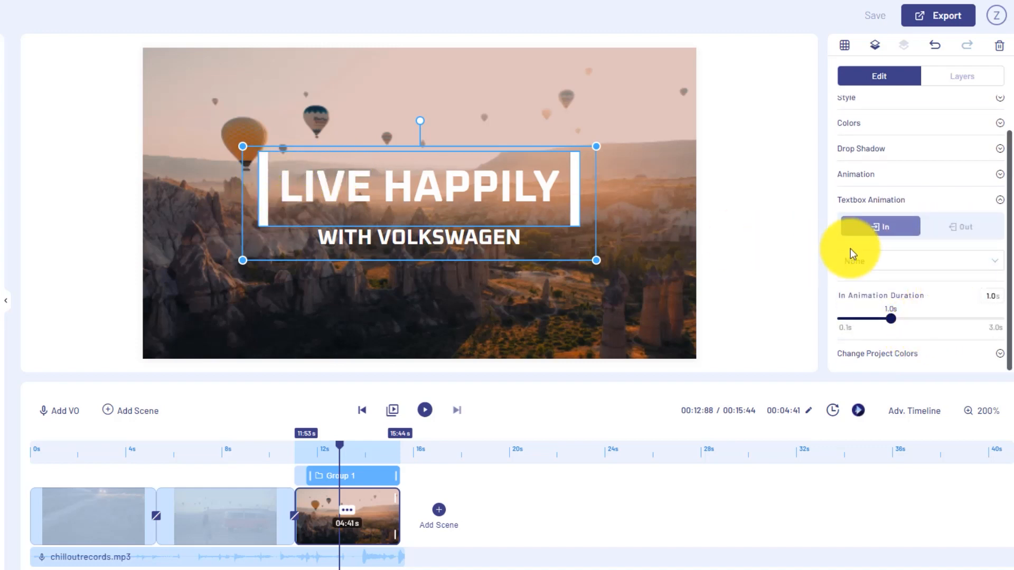
# Apply a Fade Out exit animation to the LIVE HAPPILY textbox and to the WITH VOLKSWAGEN subtitle
pyautogui.click(966, 227)
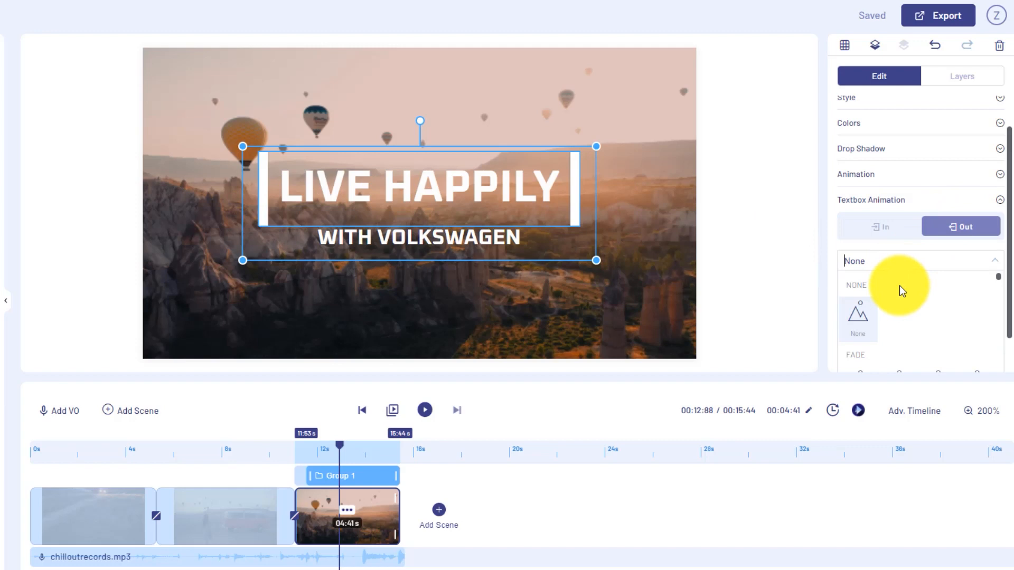
pyautogui.click(860, 369)
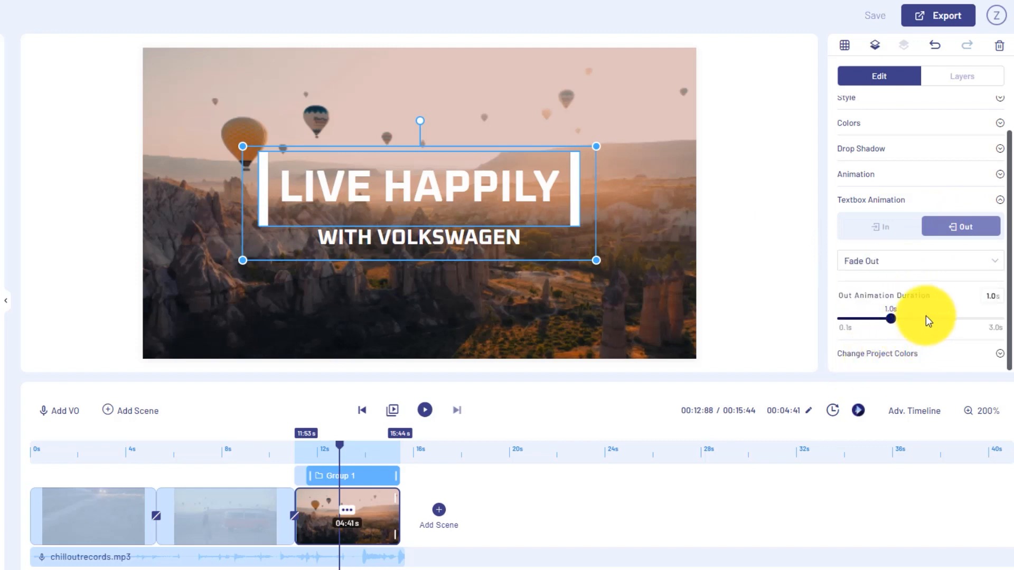
pyautogui.click(454, 239)
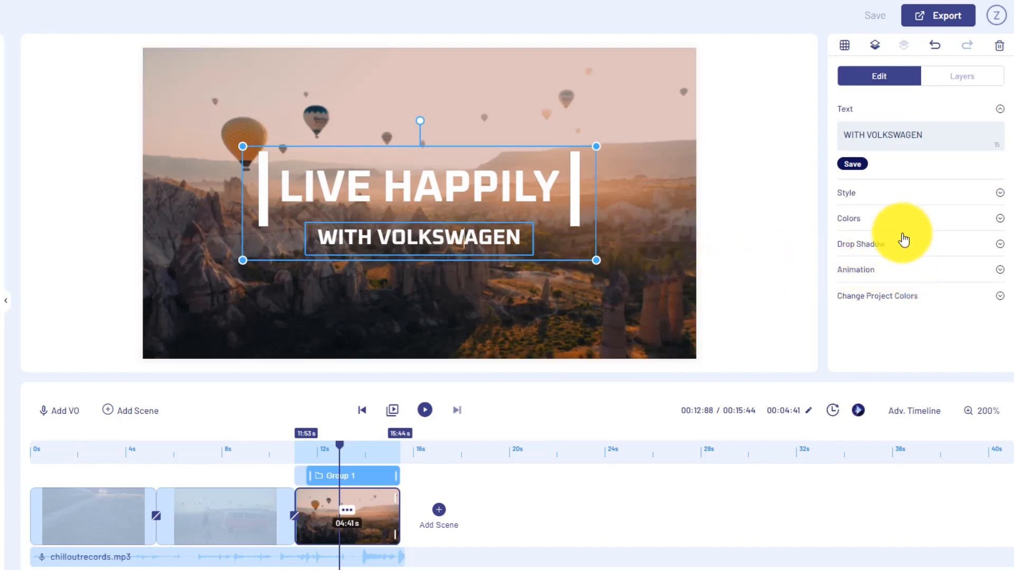
pyautogui.click(908, 276)
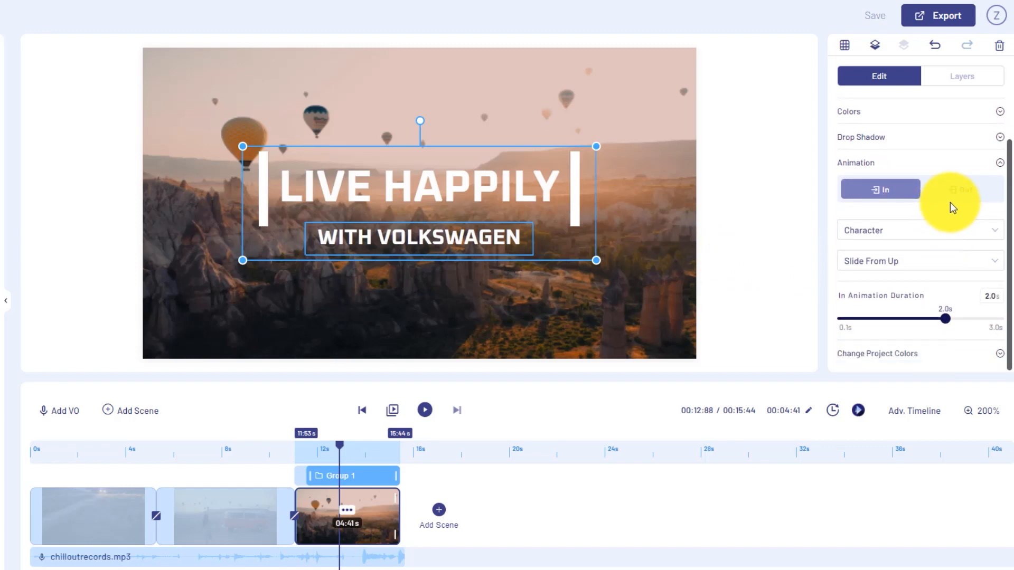
pyautogui.click(946, 198)
pyautogui.click(905, 257)
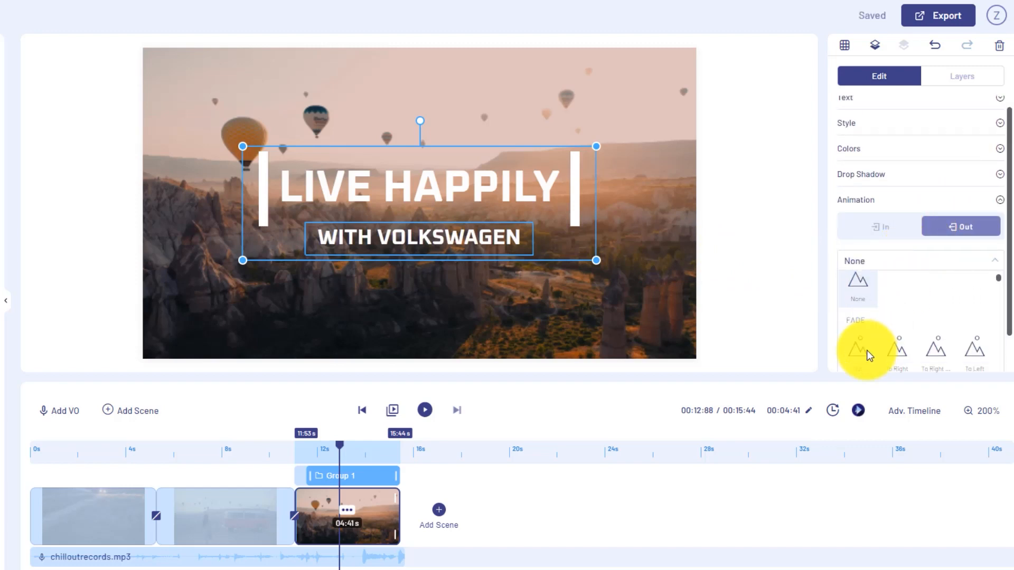
pyautogui.click(857, 274)
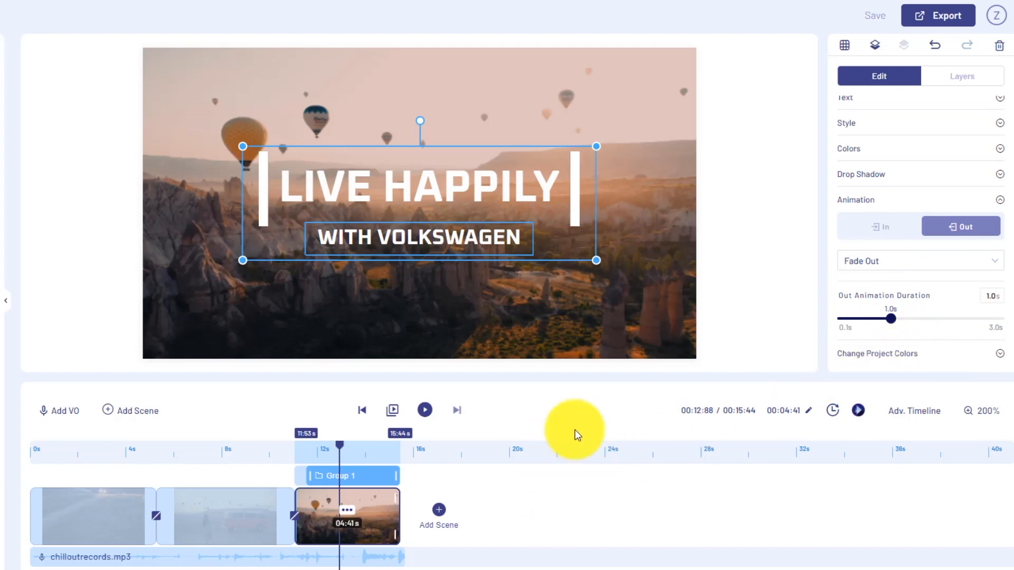
# Play all scenes to preview the complete video
pyautogui.click(439, 412)
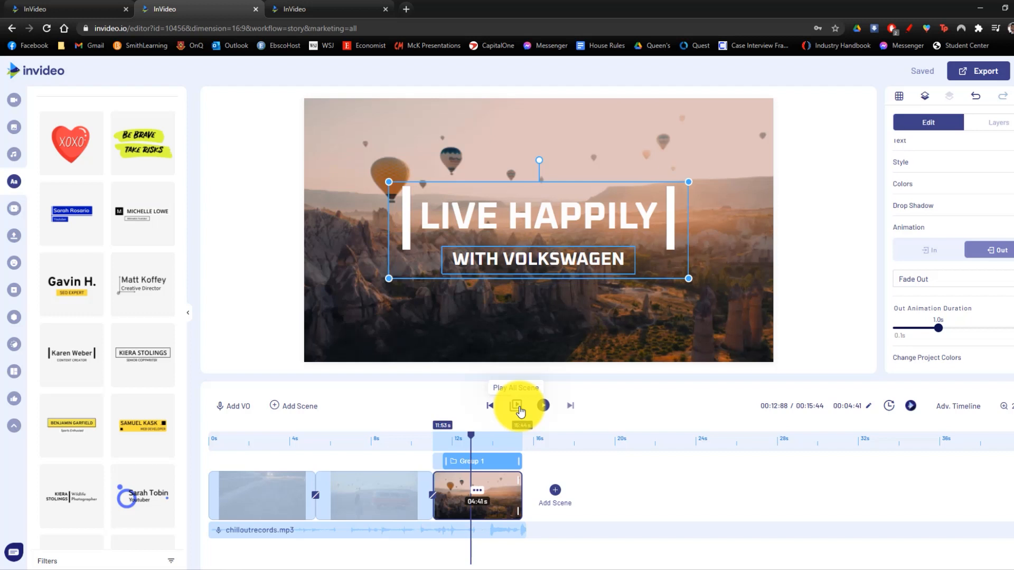
pyautogui.click(515, 405)
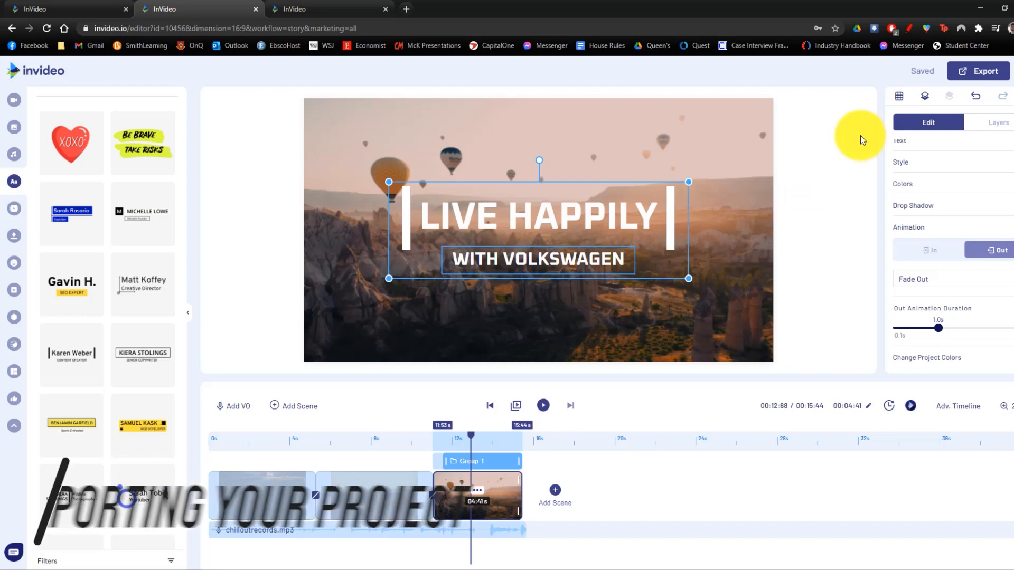
# Export the video at 1080p and name the rendering job Volkswagen Commercial
pyautogui.click(963, 77)
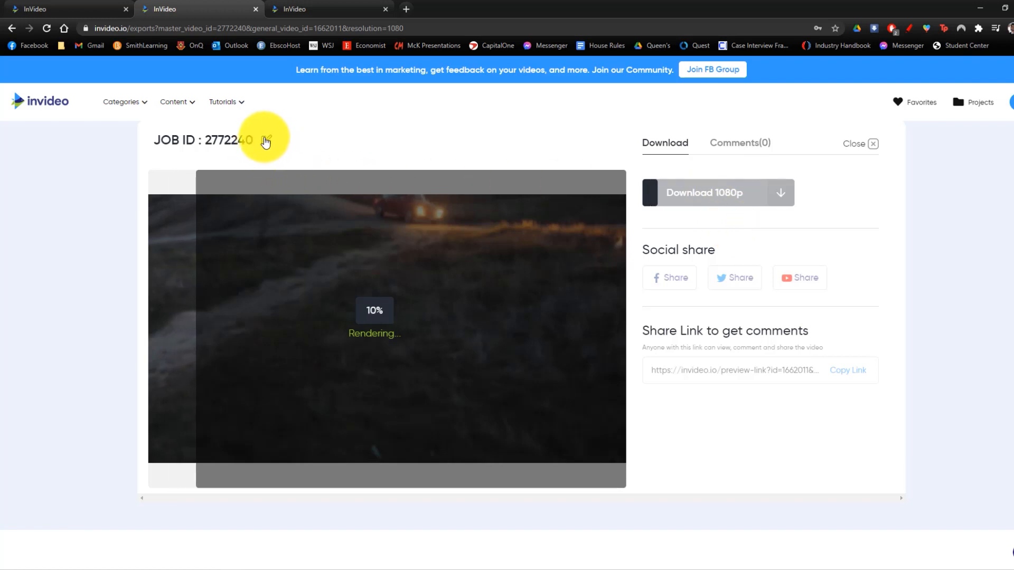
pyautogui.click(266, 141)
pyautogui.write('B')
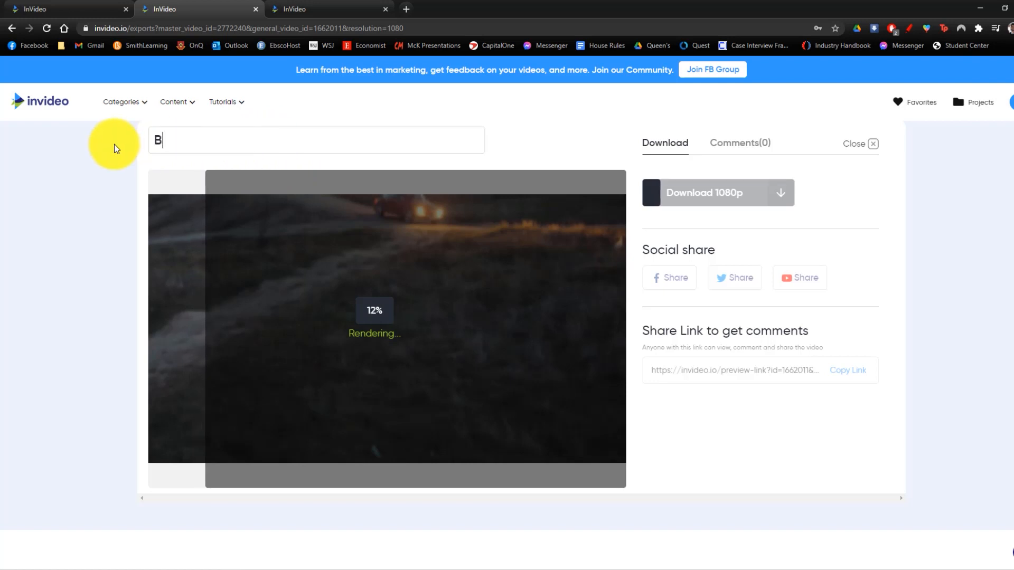
pyautogui.write('olkswagen ')
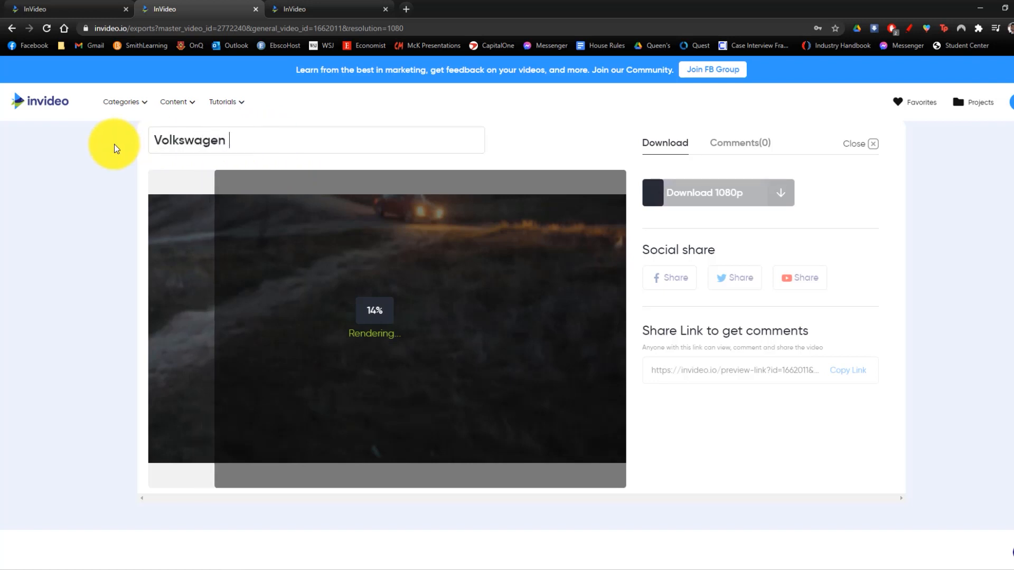
pyautogui.write('Commercial')
pyautogui.press('Return')
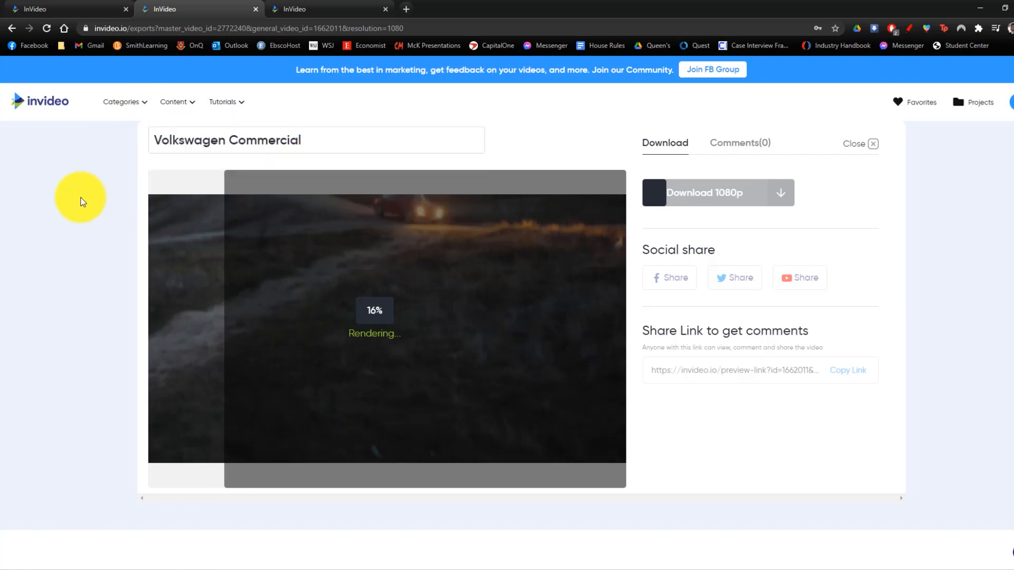